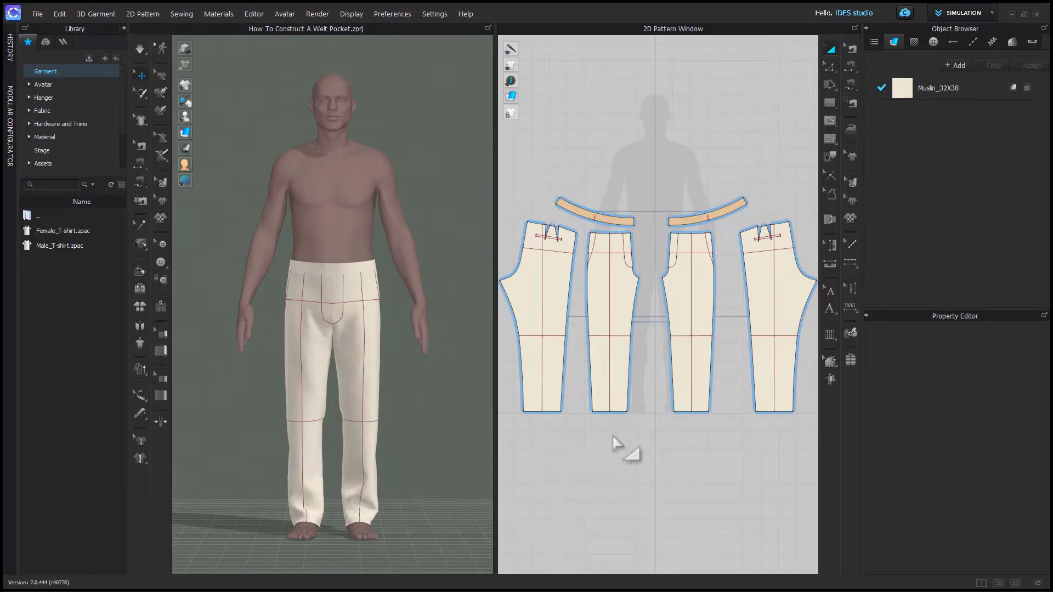
- Examine the welt pocket outline and darts on the back of the trousers, in 3D and on the back pattern piece
right_click_drag(408, 433, 205, 430)
scroll(543, 235, "up", 3)
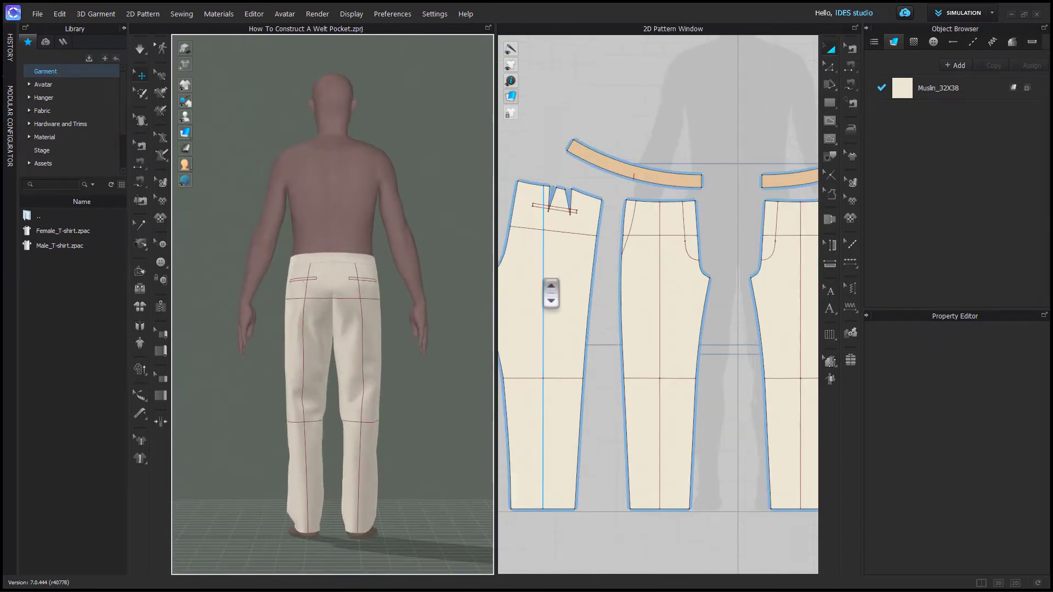
right_click_drag(548, 289, 607, 286)
scroll(607, 287, "up", 3)
middle_click_drag(627, 336, 625, 375)
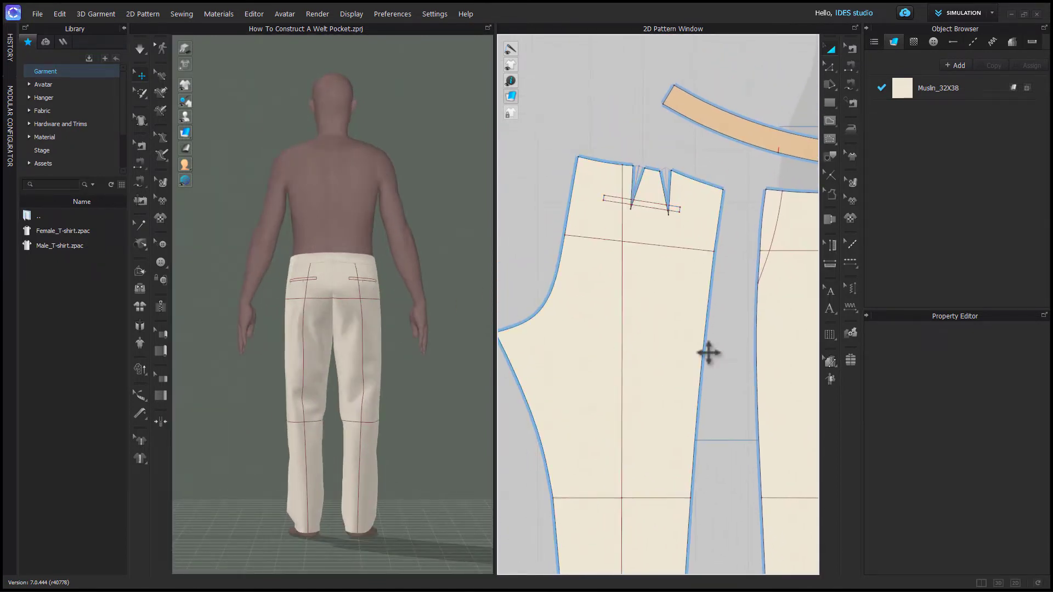
left_click(646, 211)
scroll(647, 219, "up", 4)
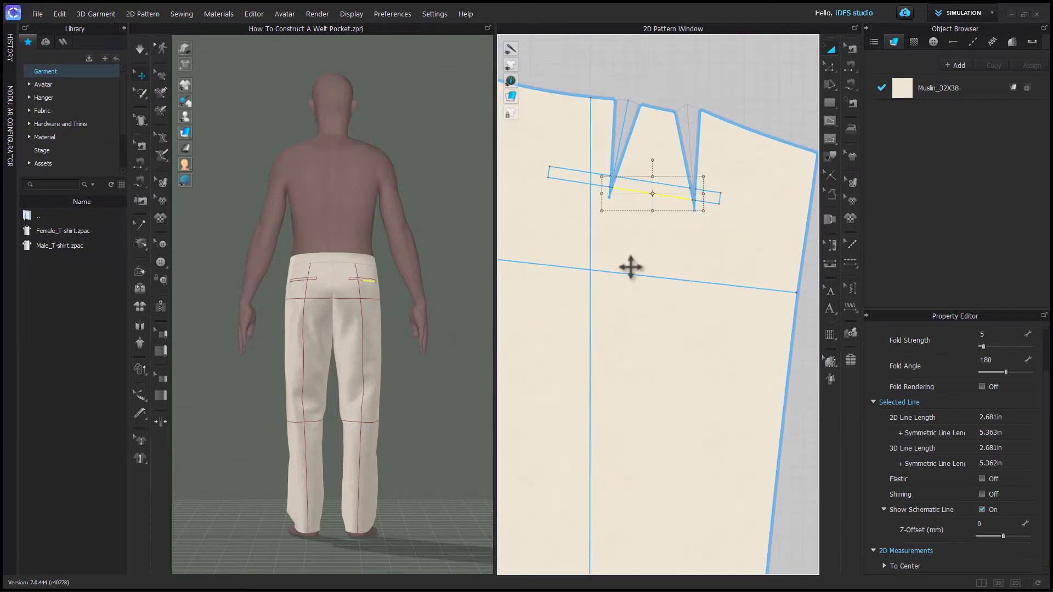
left_click(630, 268)
left_click(795, 389)
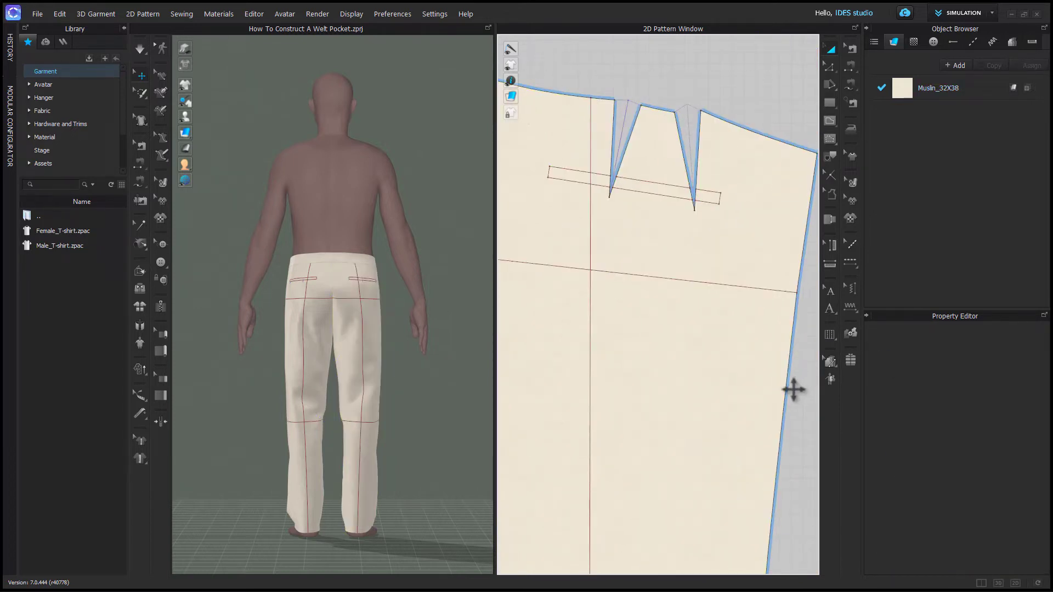
scroll(792, 389, "down", 3)
scroll(320, 334, "up", 3)
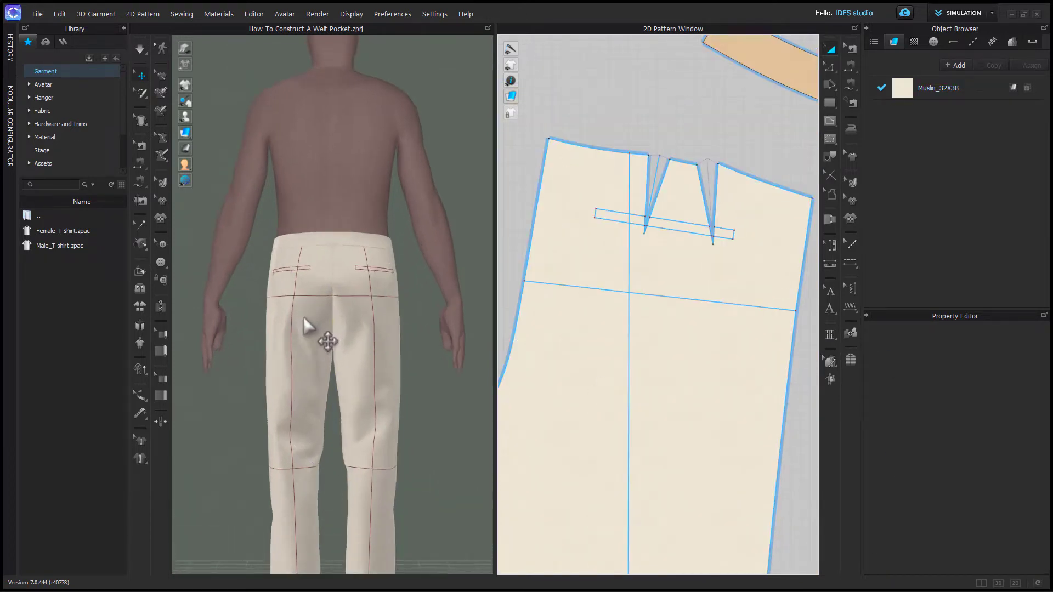
right_click_drag(319, 334, 296, 301)
scroll(353, 369, "up", 5)
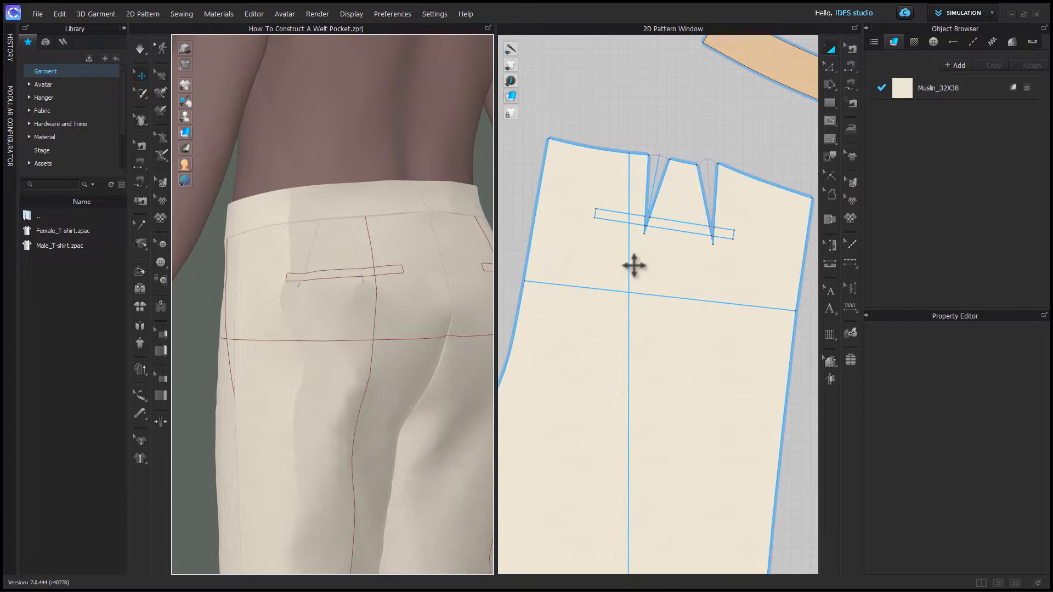
scroll(631, 261, "up", 1)
scroll(663, 251, "up", 1)
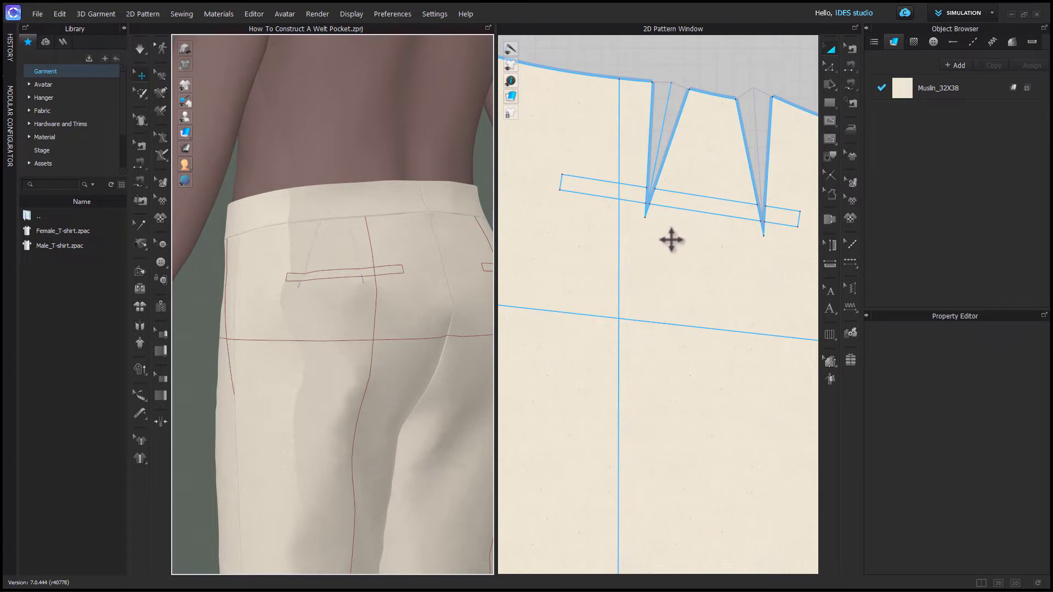
- Measure the welt pocket outline's full lower edge and its short end with the Edit Pattern tool
key("z")
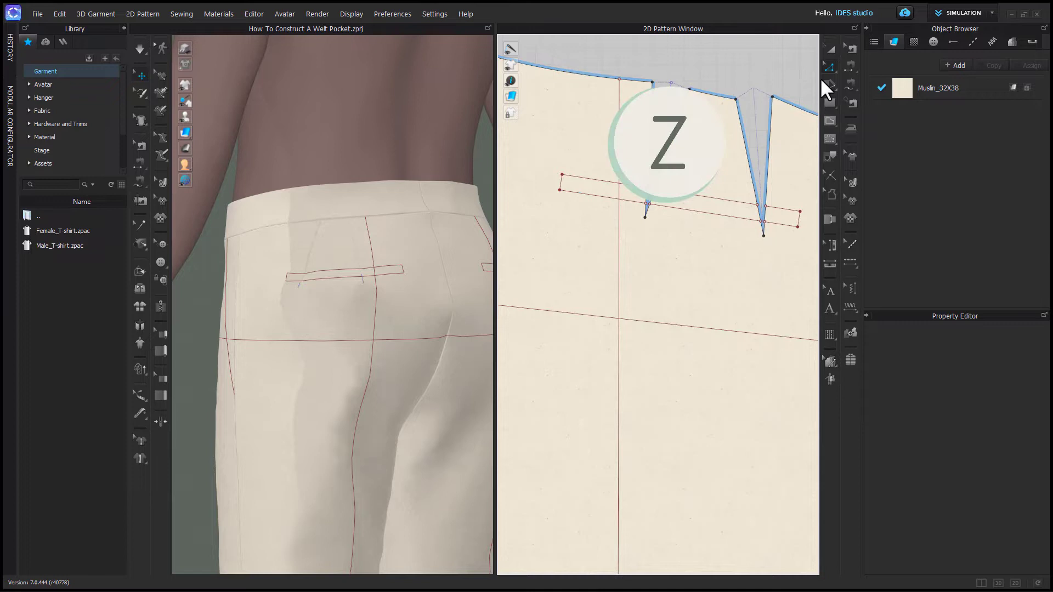
left_click(828, 66)
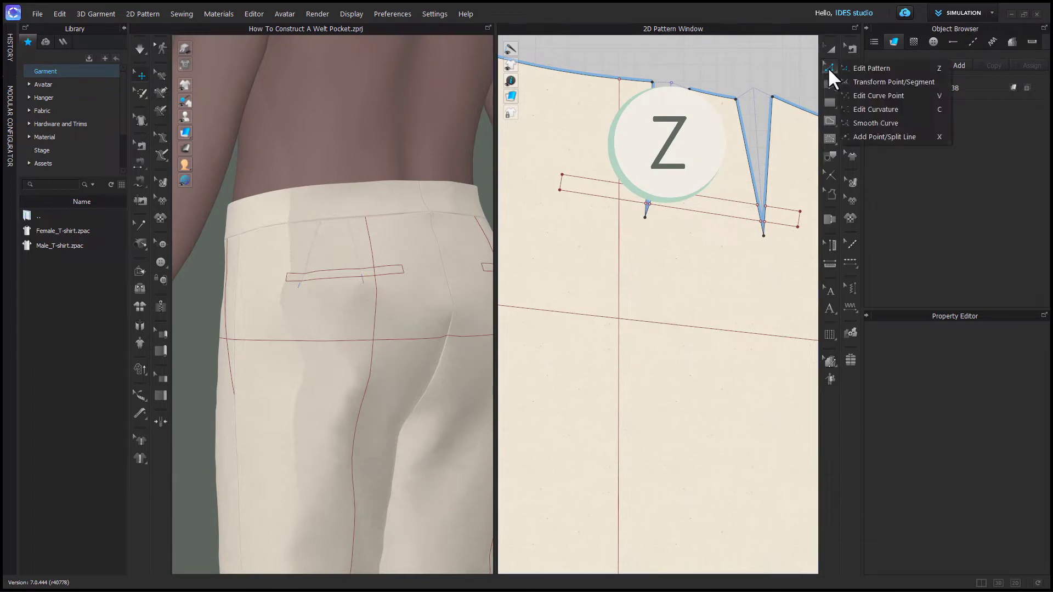
left_click(880, 67)
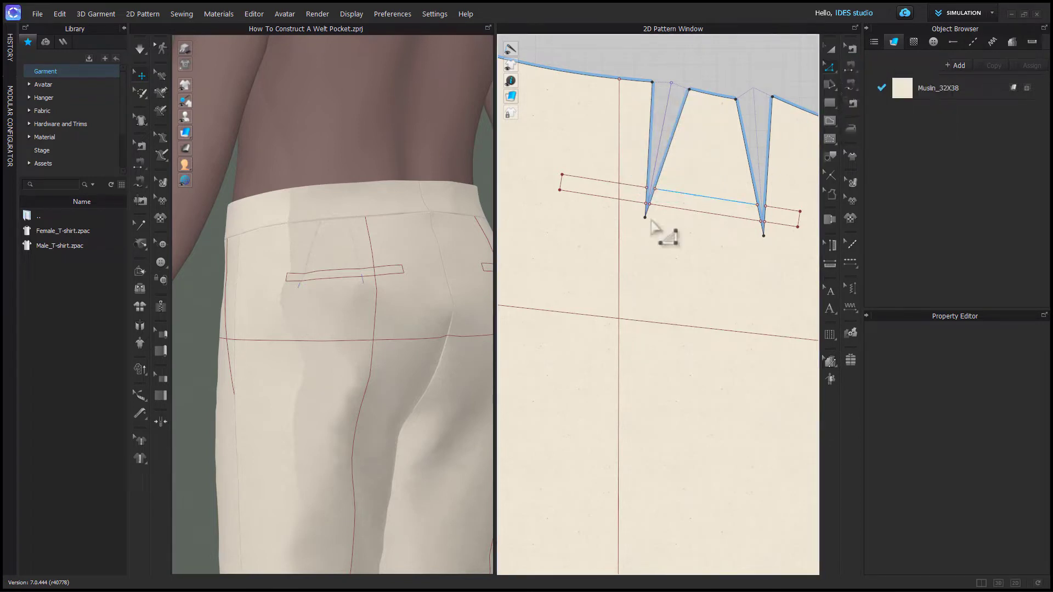
left_click(631, 202)
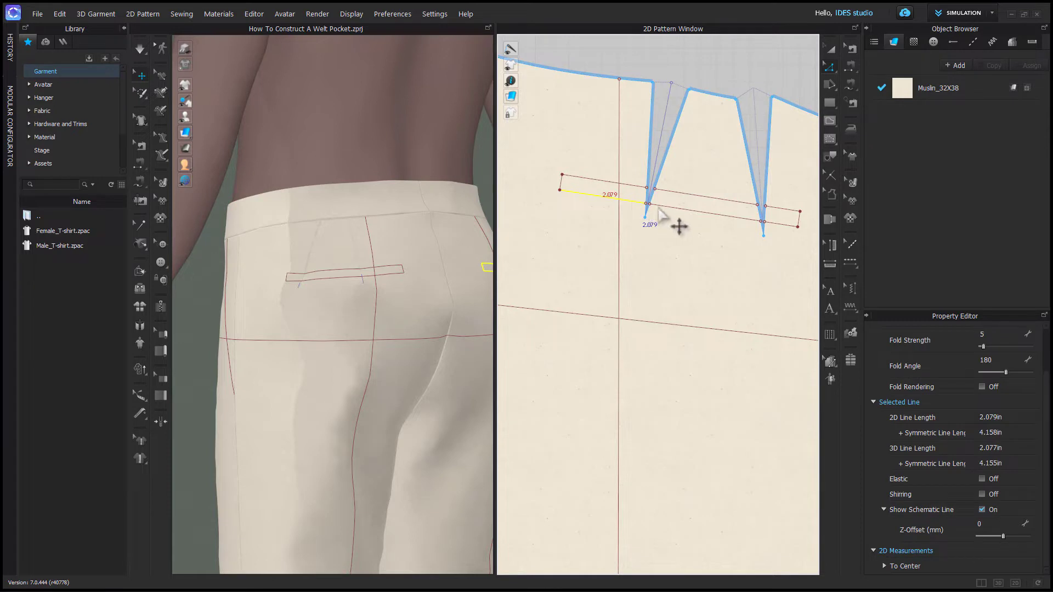
left_click(695, 214, "shift")
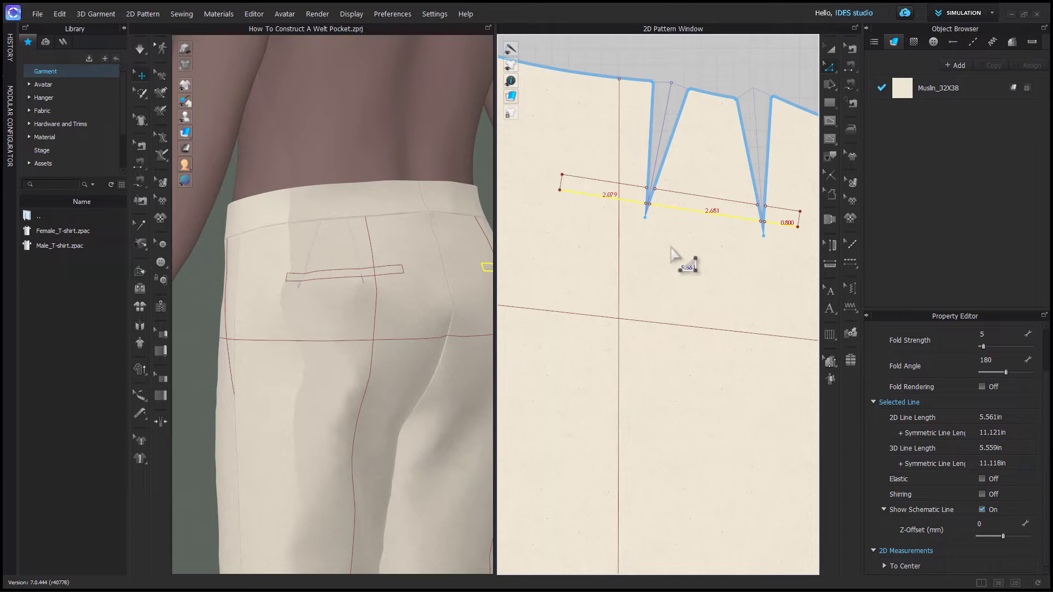
left_click(561, 185)
- Create a rectangle pattern 5.561 in wide and 0.75 in high beside the back trouser piece
scroll(577, 237, "down", 6)
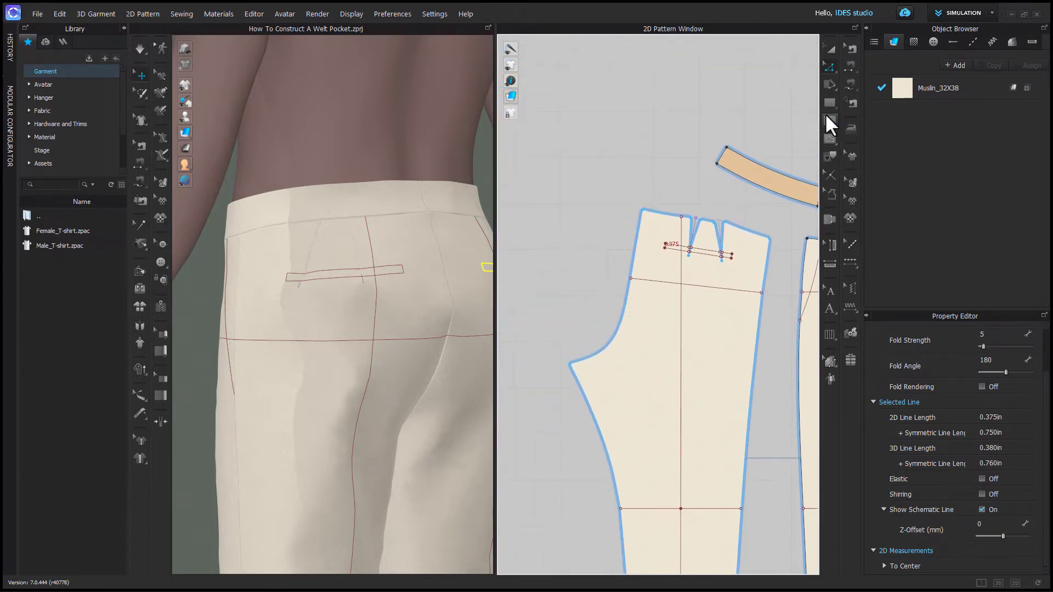
key("s")
left_click(831, 106)
left_click(866, 117)
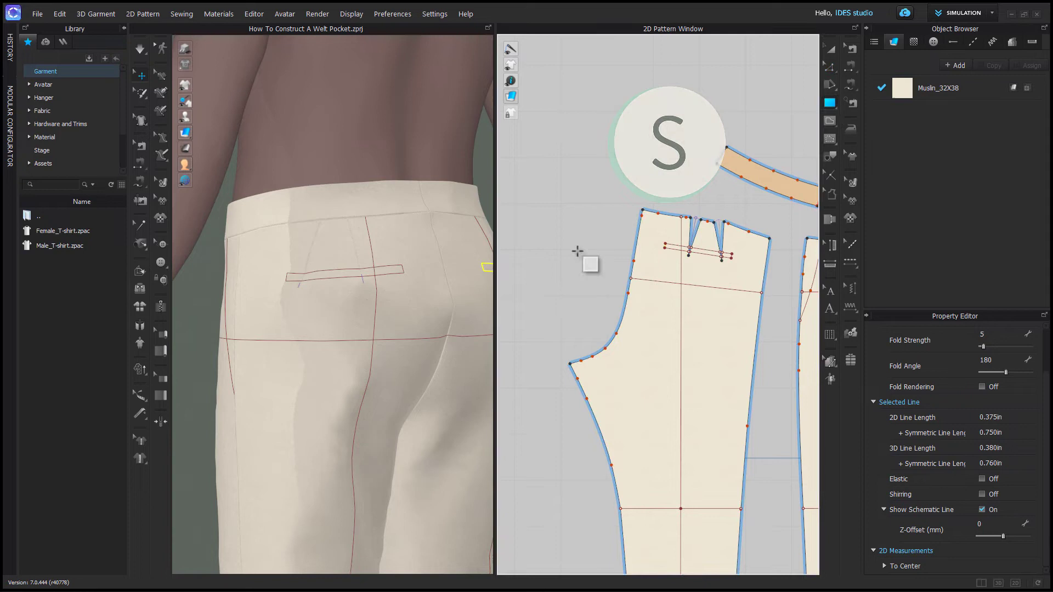
left_click(528, 245)
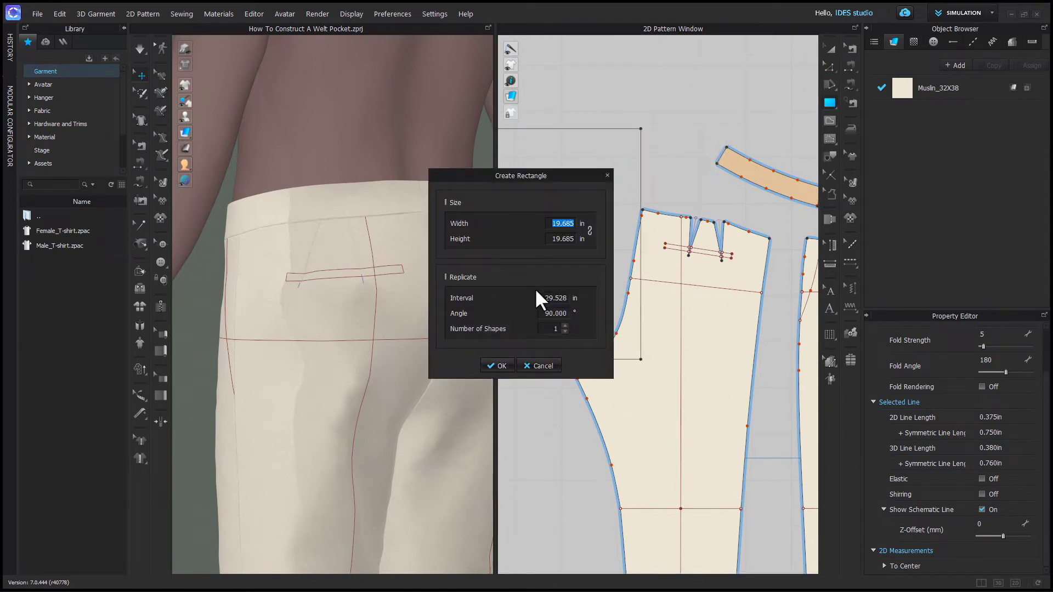
type("5.561")
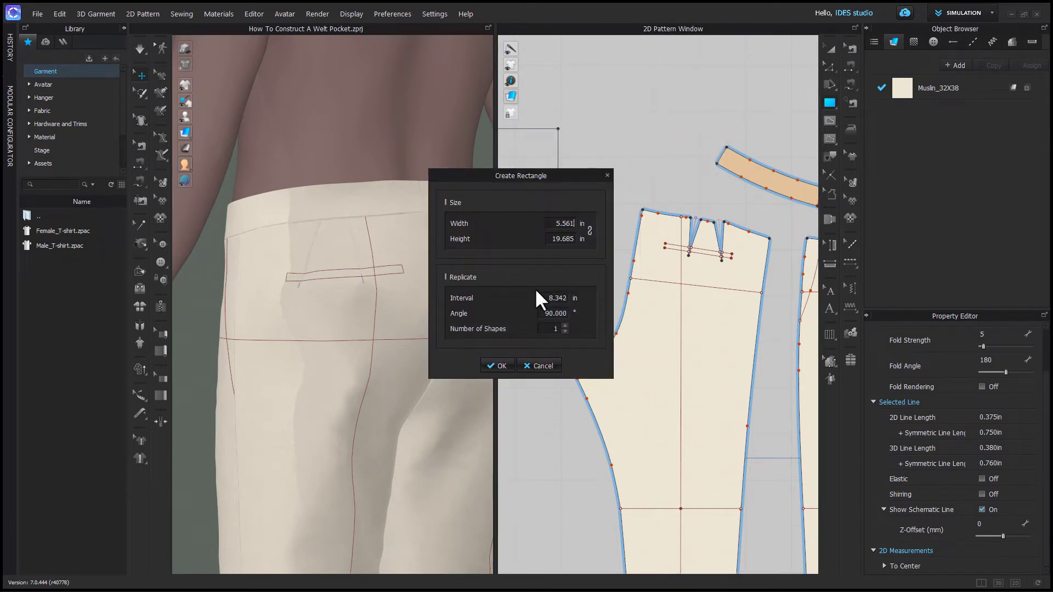
double_click(559, 241)
type(".75")
left_click(501, 366)
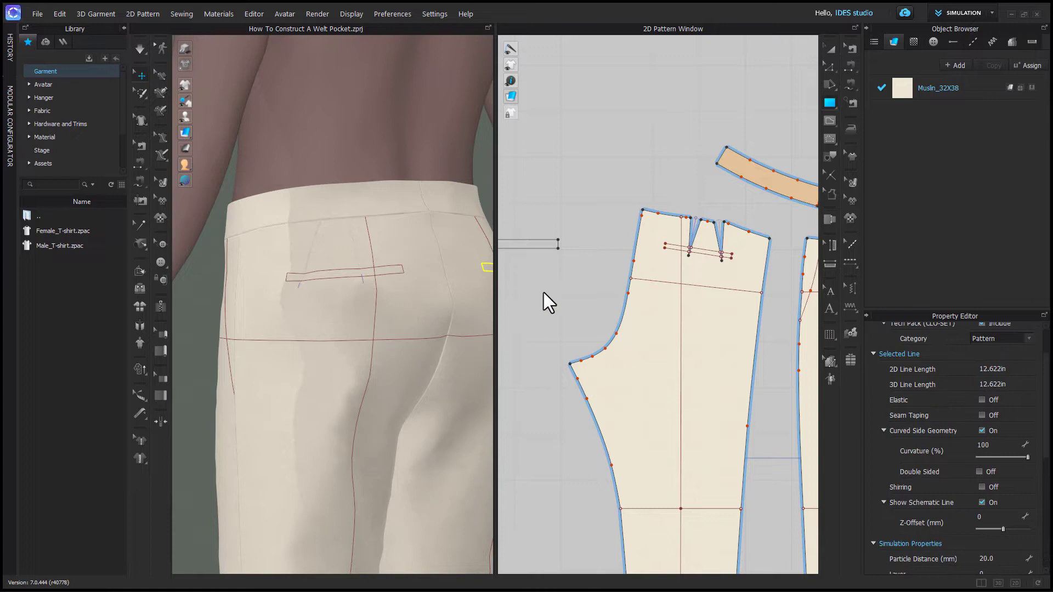
- Move the new welt rectangle closer to the back trouser piece, keeping it clear of the crotch seam
left_click(544, 292)
key("a")
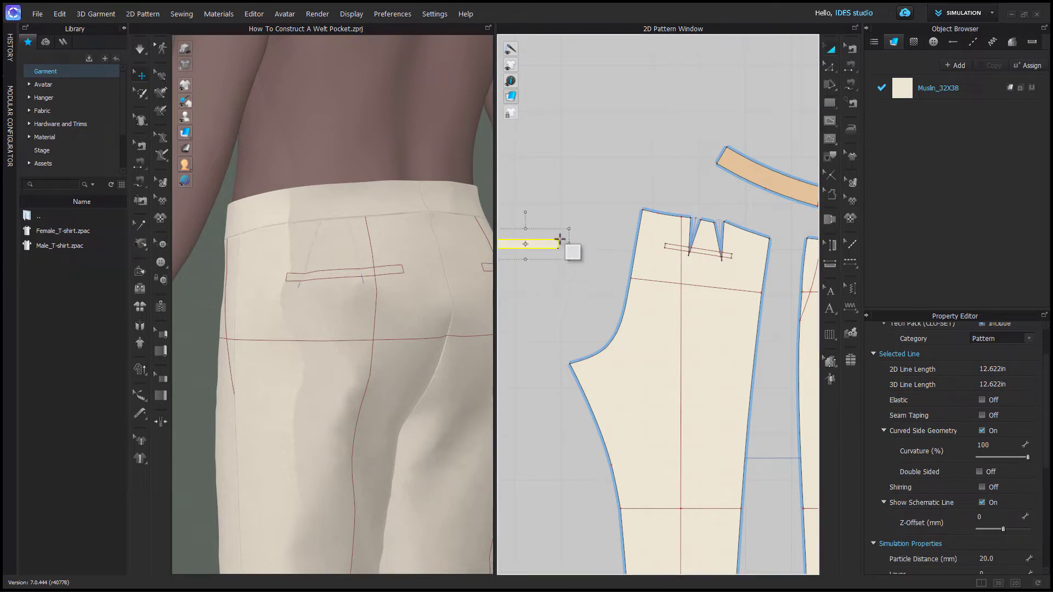
left_click_drag(548, 242, 598, 247)
left_click(566, 269)
- Distribute one internal line between the two long edges of the welt rectangle, 0.375 in from each edge
scroll(567, 269, "up", 3)
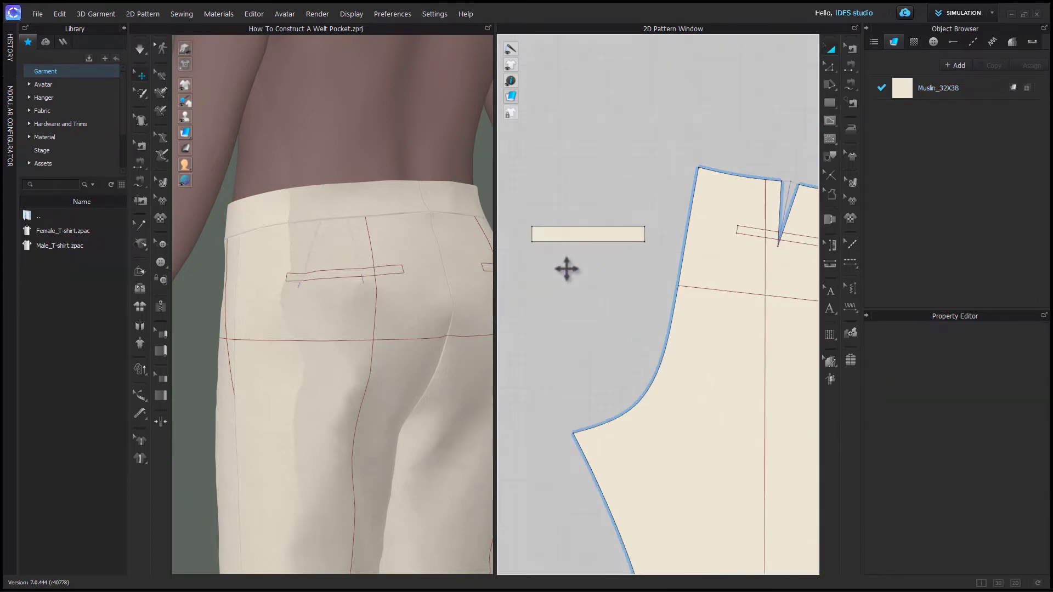
key("z")
left_click(592, 241)
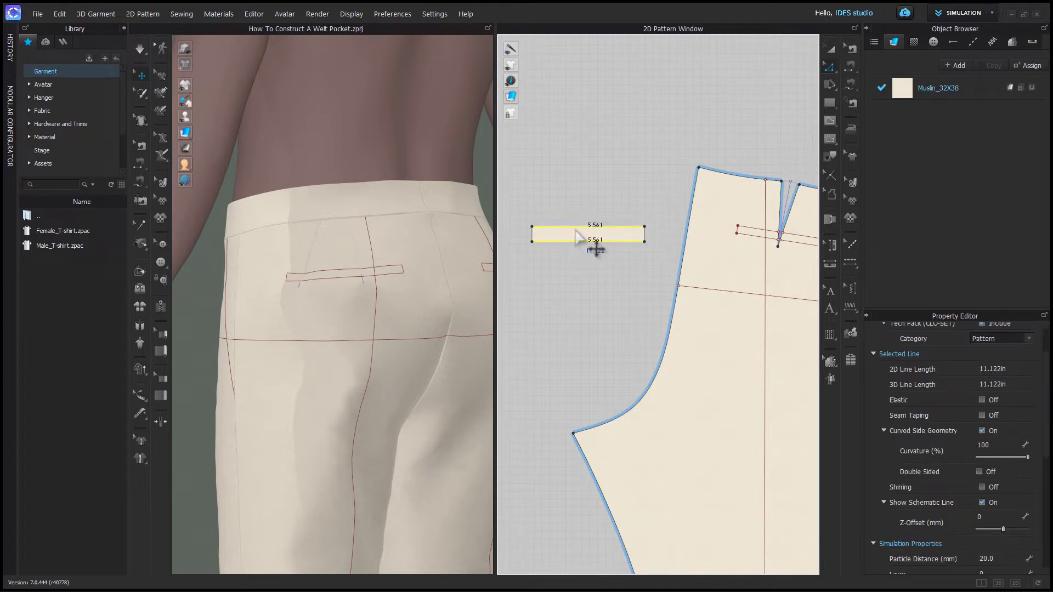
right_click(578, 237)
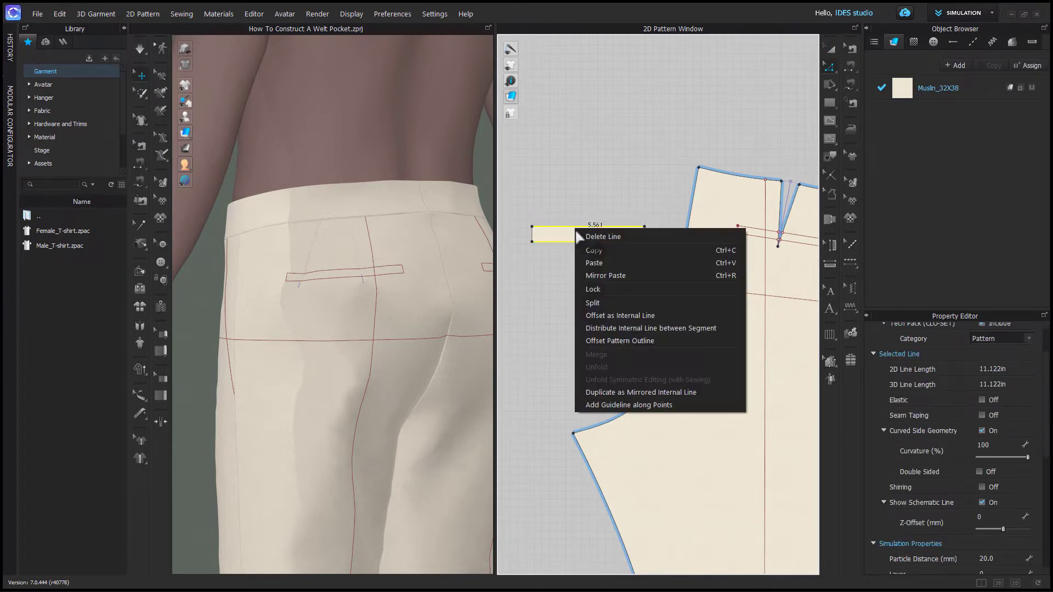
left_click(632, 326)
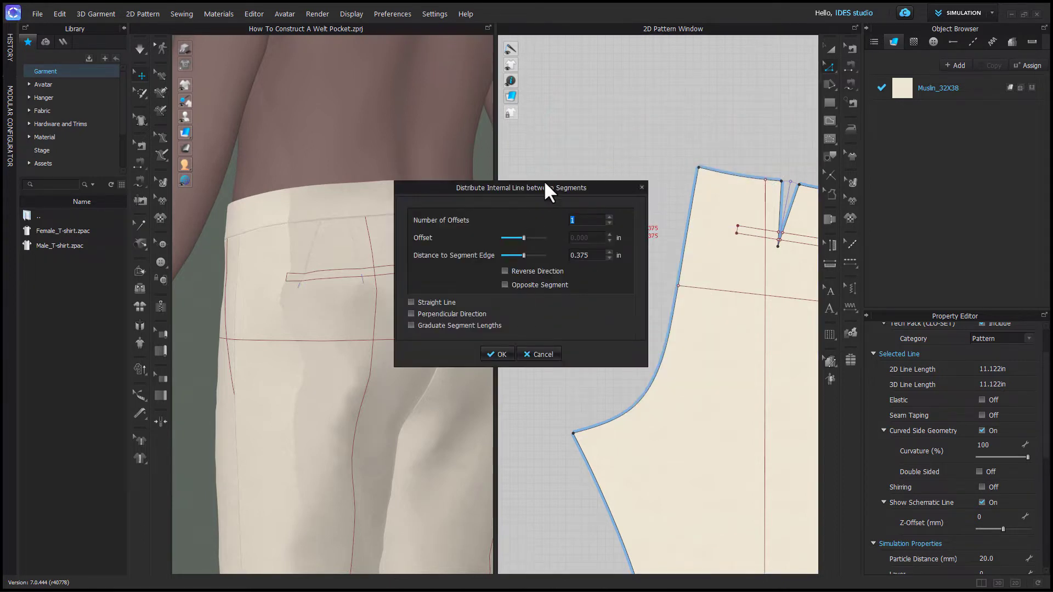
left_click_drag(545, 183, 420, 185)
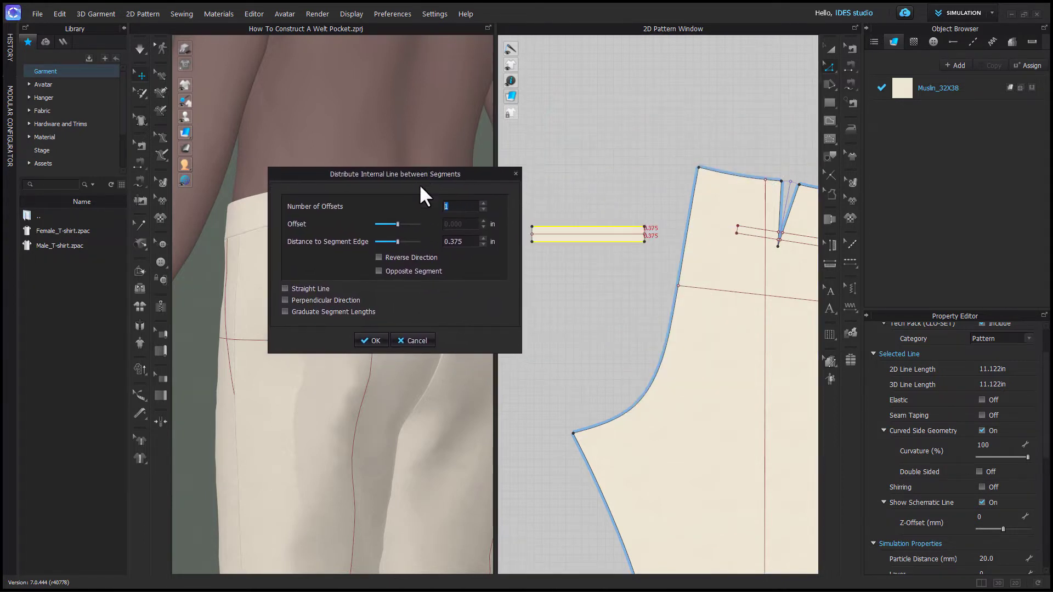
left_click(378, 337)
left_click(554, 329)
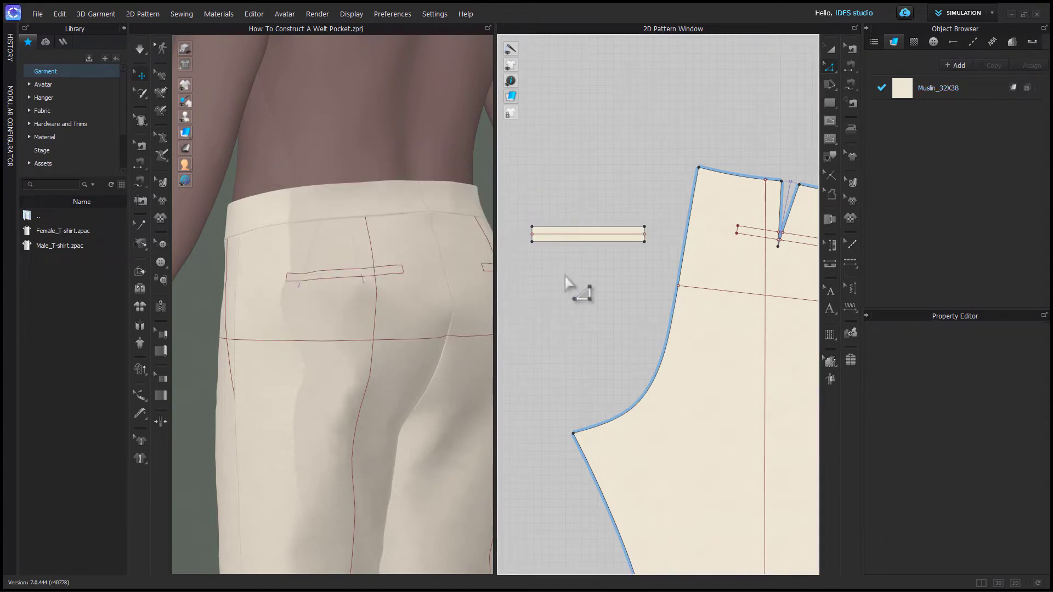
- Set the welt rectangle's particle distance to 5.0 mm
key("a")
left_click(576, 240)
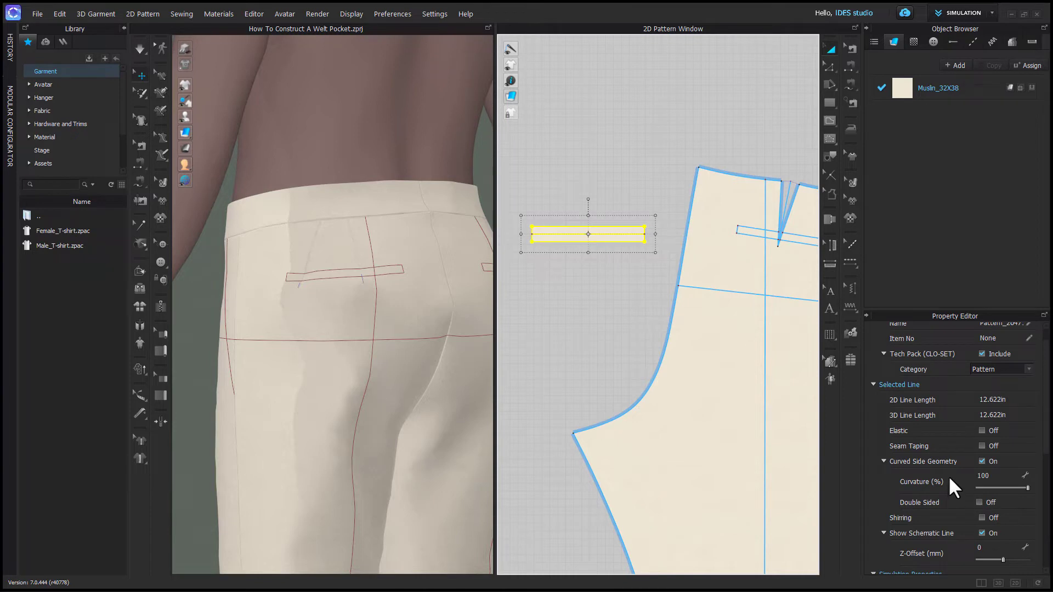
scroll(949, 476, "down", 2)
left_click(1000, 535)
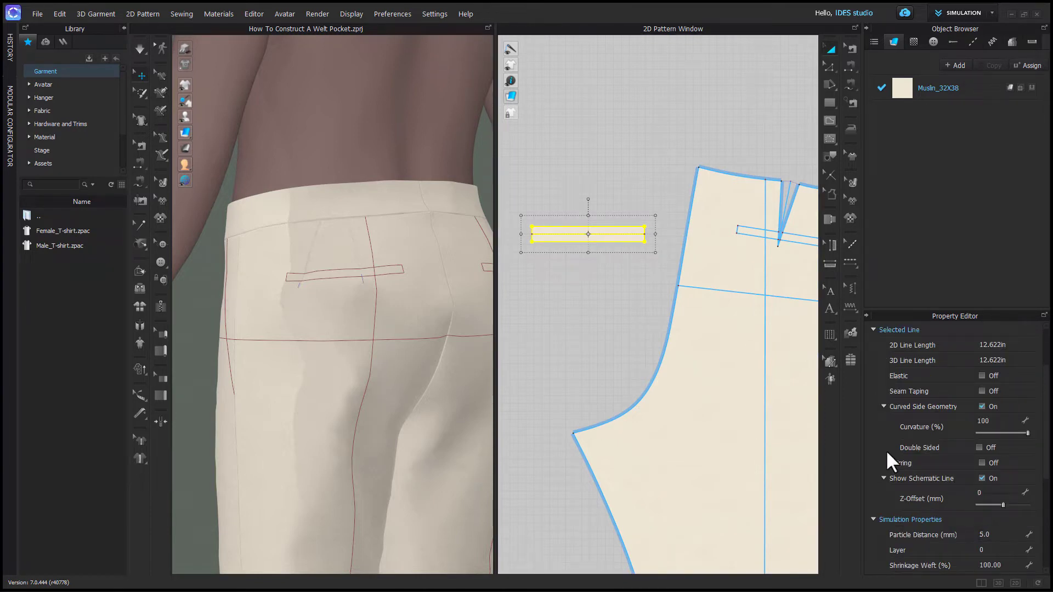
left_click(593, 320)
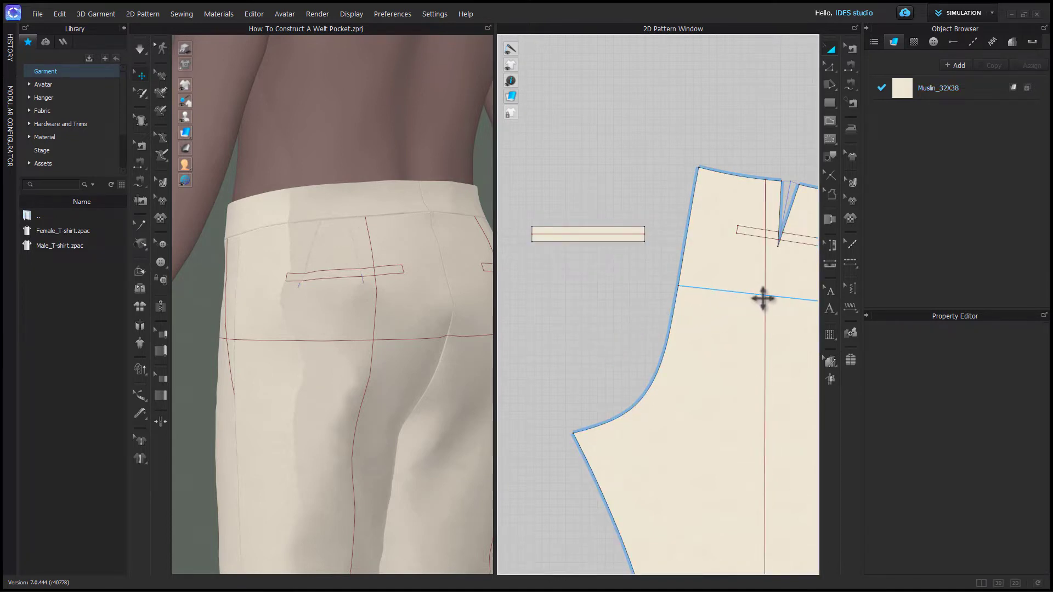
- Cut the back trouser piece along the welt outline section between its centre-back end and the first dart
mouse_move(785, 295)
right_mouse_down()
mouse_move(742, 298)
mouse_move(766, 298)
right_mouse_up()
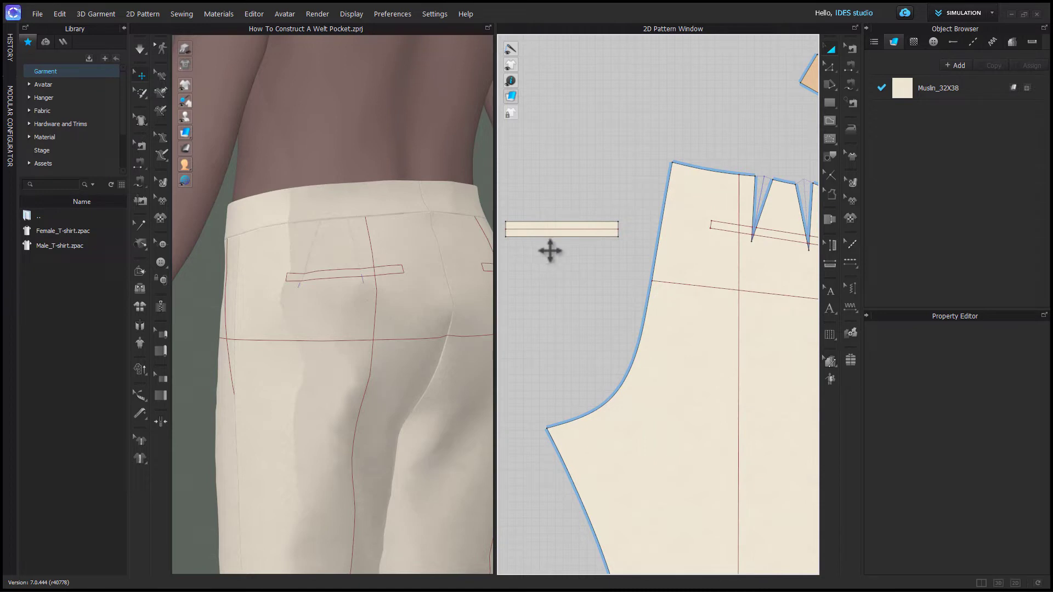
scroll(759, 247, "up", 5)
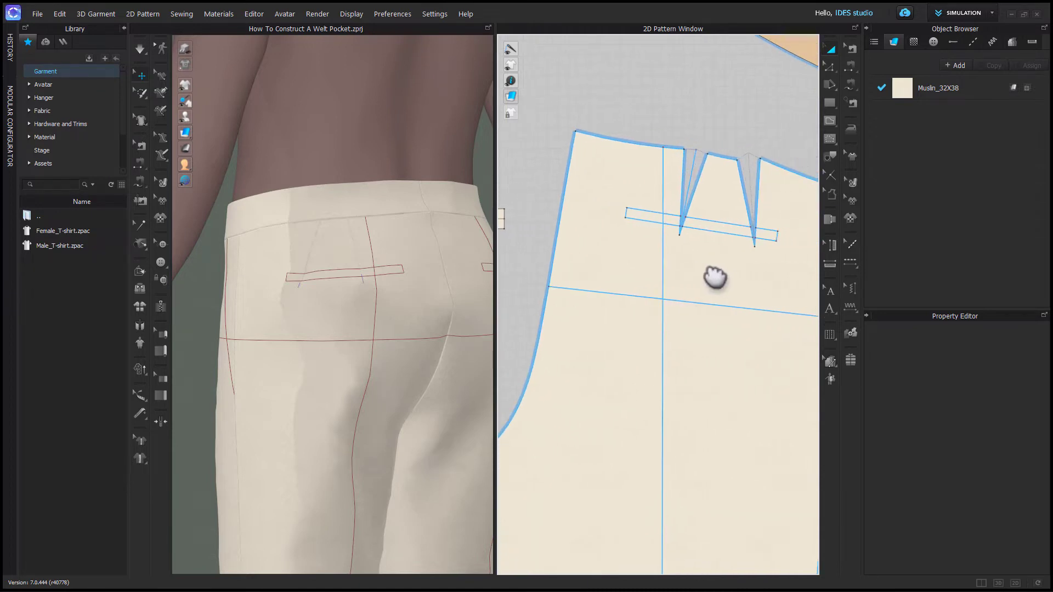
scroll(668, 285, "up", 2)
key("a")
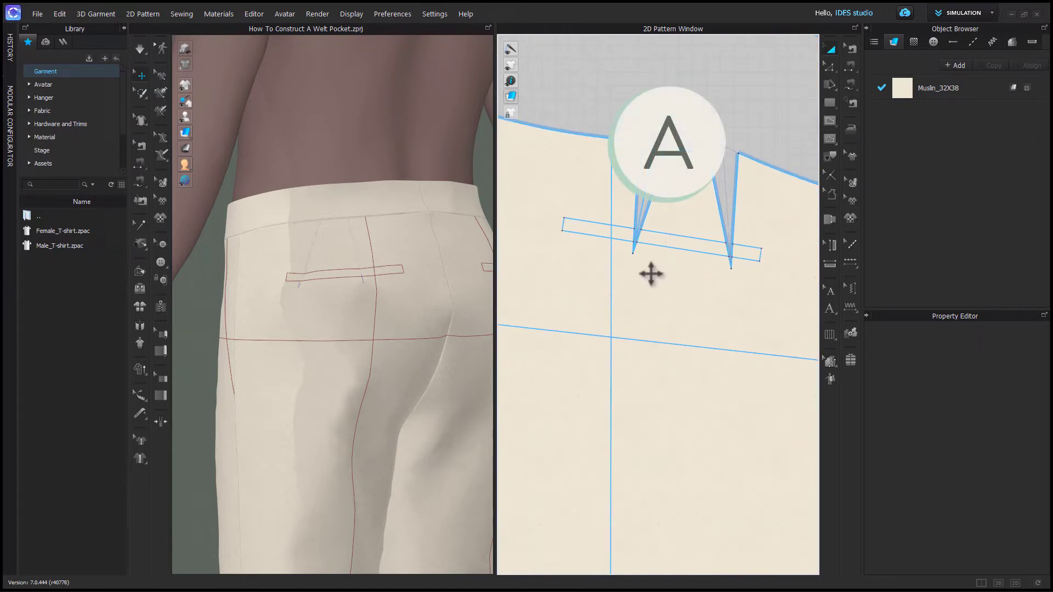
left_click(579, 231)
right_click(578, 231)
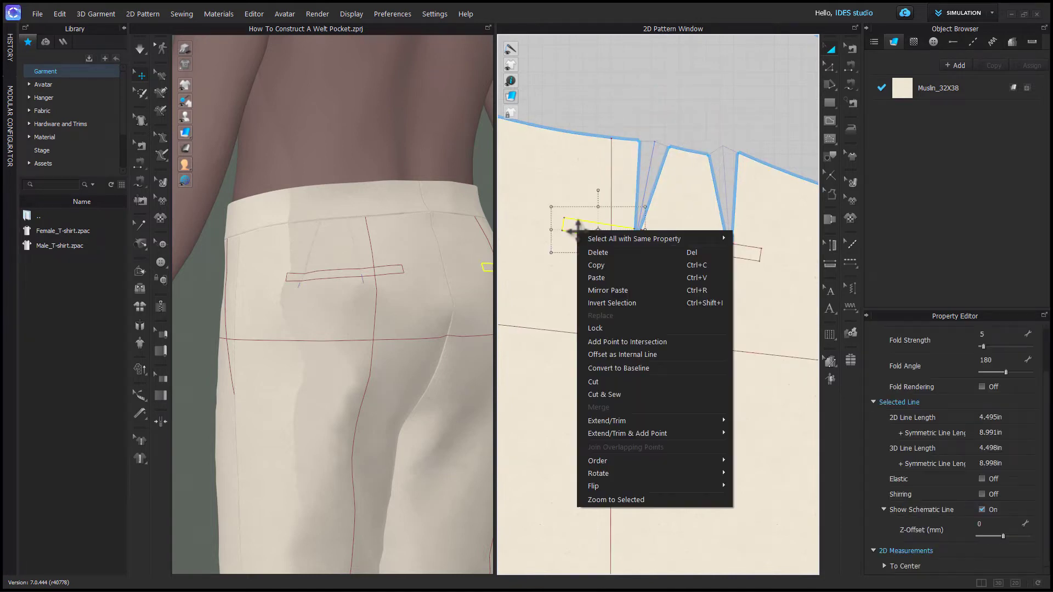
left_click(623, 382)
- Cut the back trouser piece along the welt outline's middle section between the darts and its side-seam end section
left_click(700, 252)
left_click(697, 238, "shift")
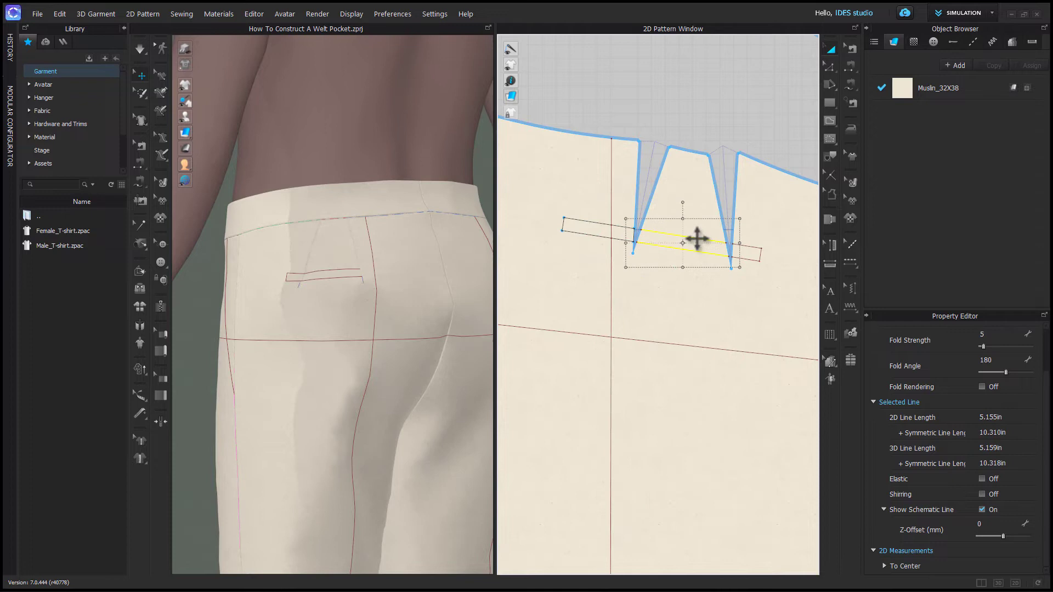
right_click(697, 237)
left_click(726, 413)
left_click(754, 261)
right_click(753, 262)
left_click(772, 413)
- Delete the three cut-out welt strips from the back trouser piece to open the pocket slot
left_click(603, 233)
left_click(679, 243, "shift")
left_click(745, 254, "shift")
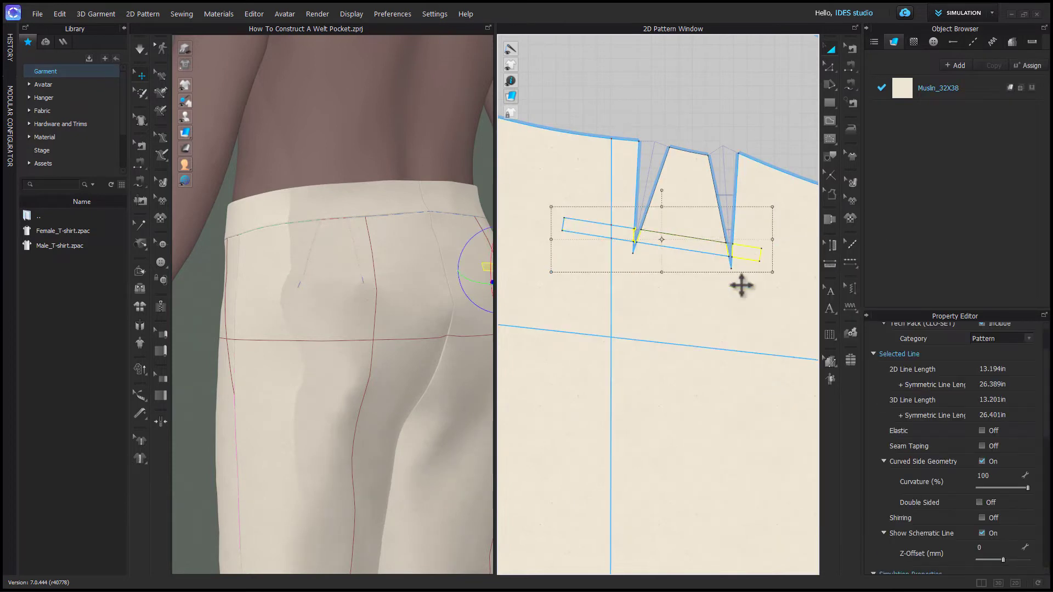
right_click_drag(466, 366, 375, 379)
left_click(647, 372)
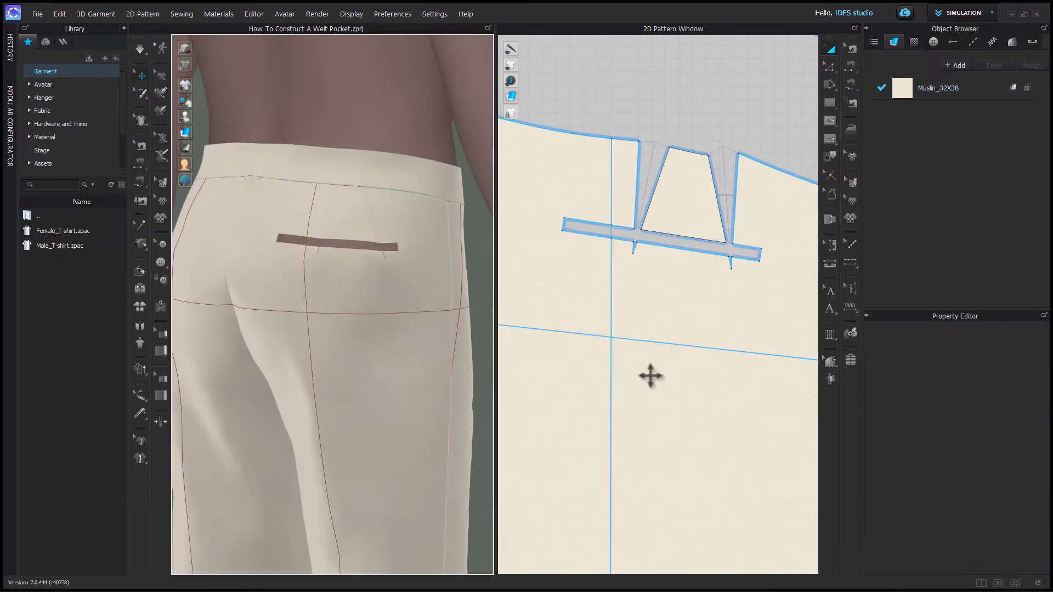
scroll(681, 371, "down", 5)
scroll(719, 419, "up", 3)
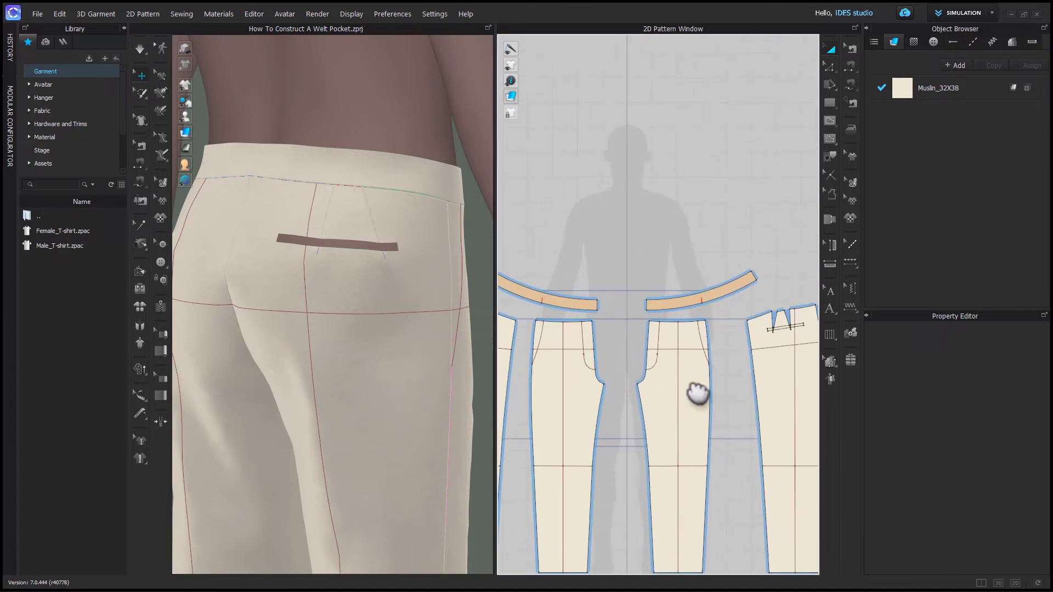
- Delete the three cut-out welt strips from the mirrored back trouser piece to open its pocket slot
scroll(642, 355, "up", 3)
scroll(616, 268, "up", 2)
left_click(616, 265)
left_click(665, 262, "shift")
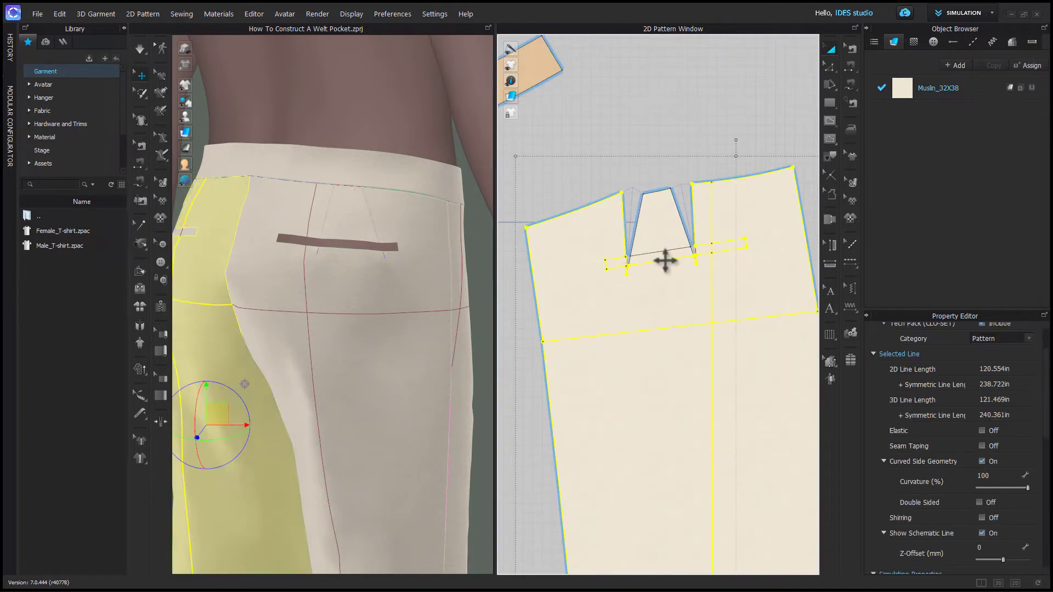
left_click(665, 269, "shift")
left_click(675, 254, "shift")
left_click(719, 250, "shift")
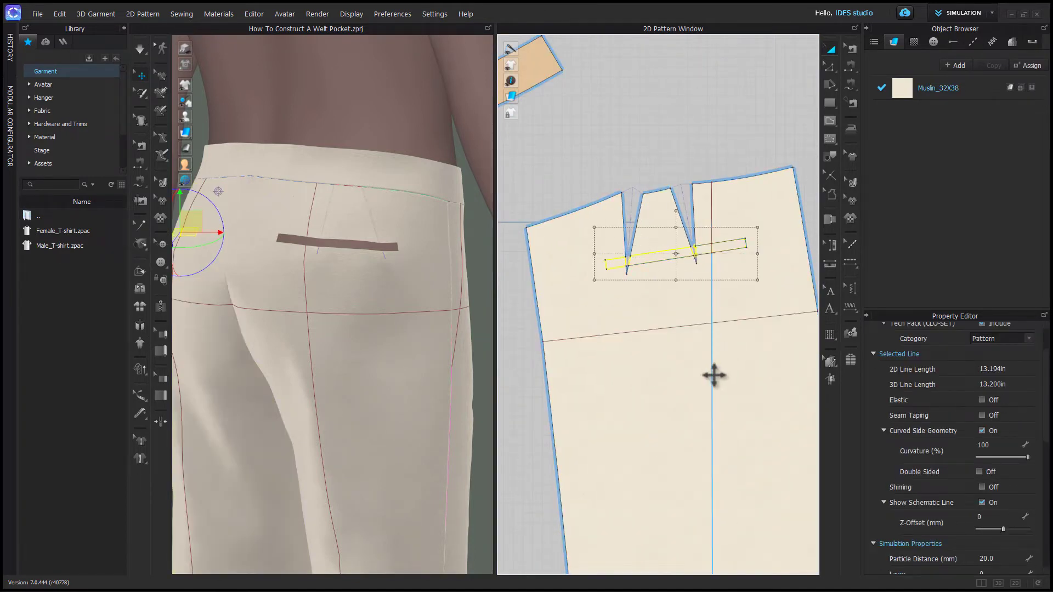
left_click(658, 411)
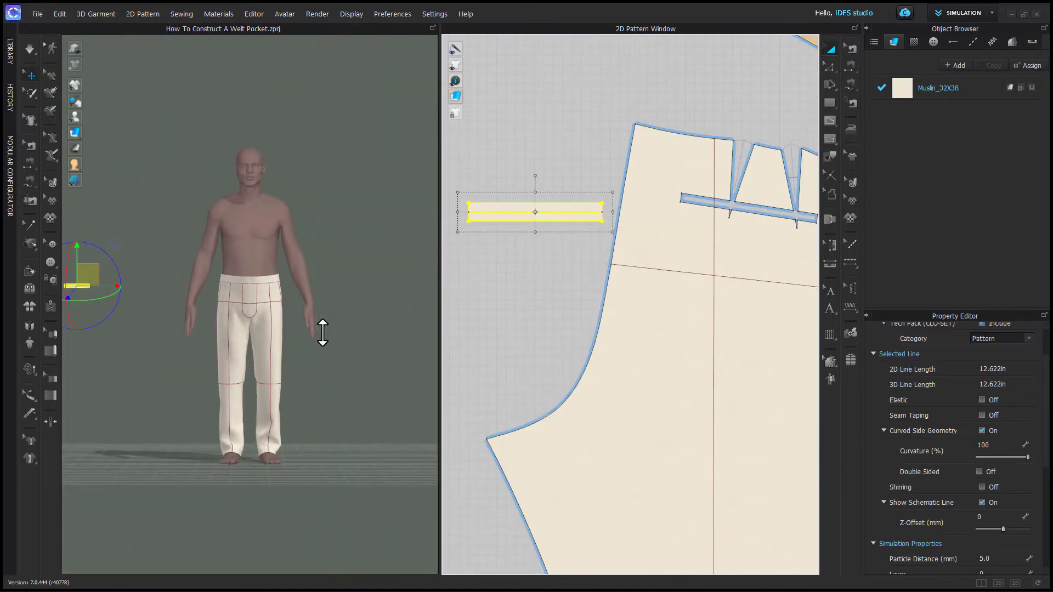
- Move the welt rectangle in 3D sideways onto the avatar's hip beside the trousers
scroll(323, 333, "down", 1)
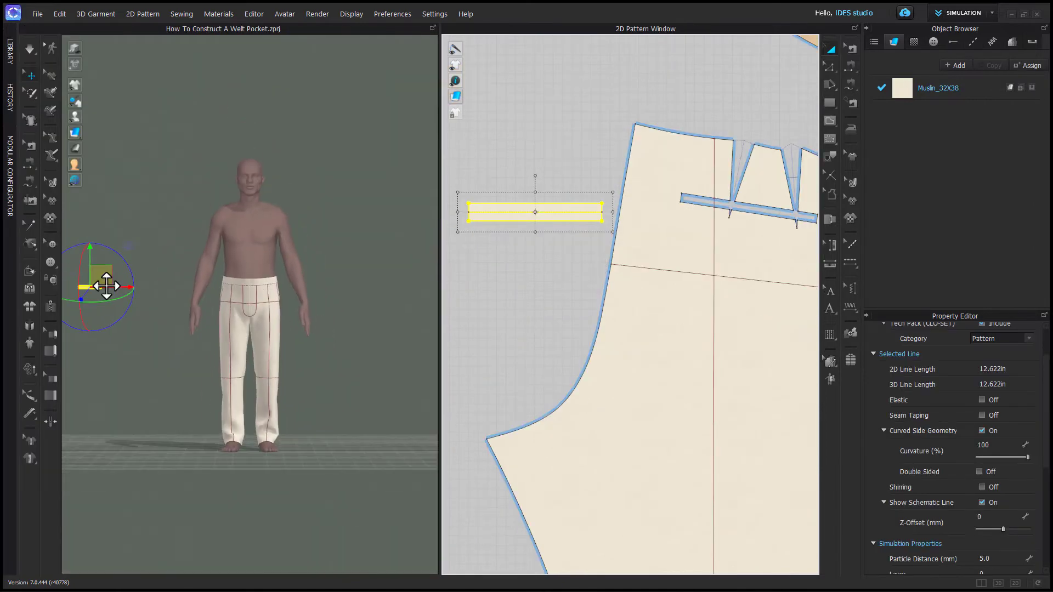
left_click_drag(110, 291, 241, 292)
scroll(198, 311, "up", 5)
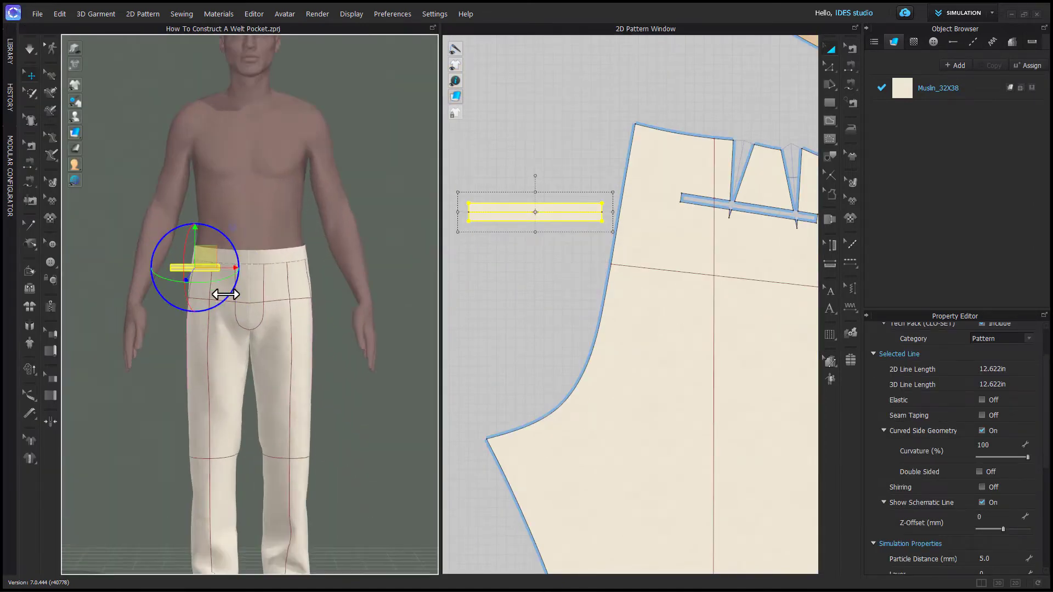
scroll(219, 318, "up", 3)
right_click_drag(243, 329, 282, 287)
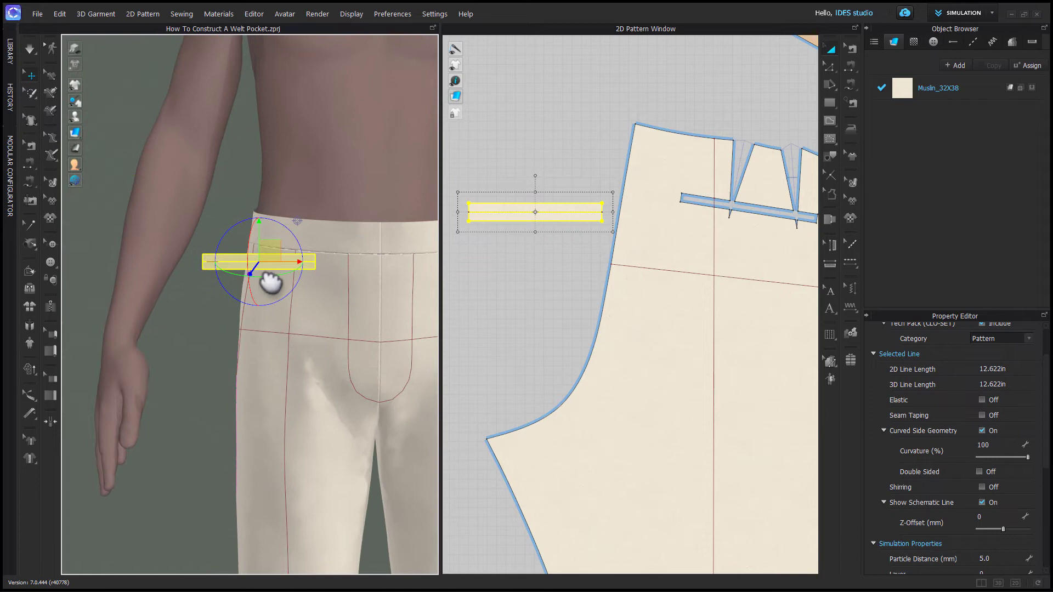
- Move the welt rectangle in depth in 3D until it sits outside the back of the trousers
key("8")
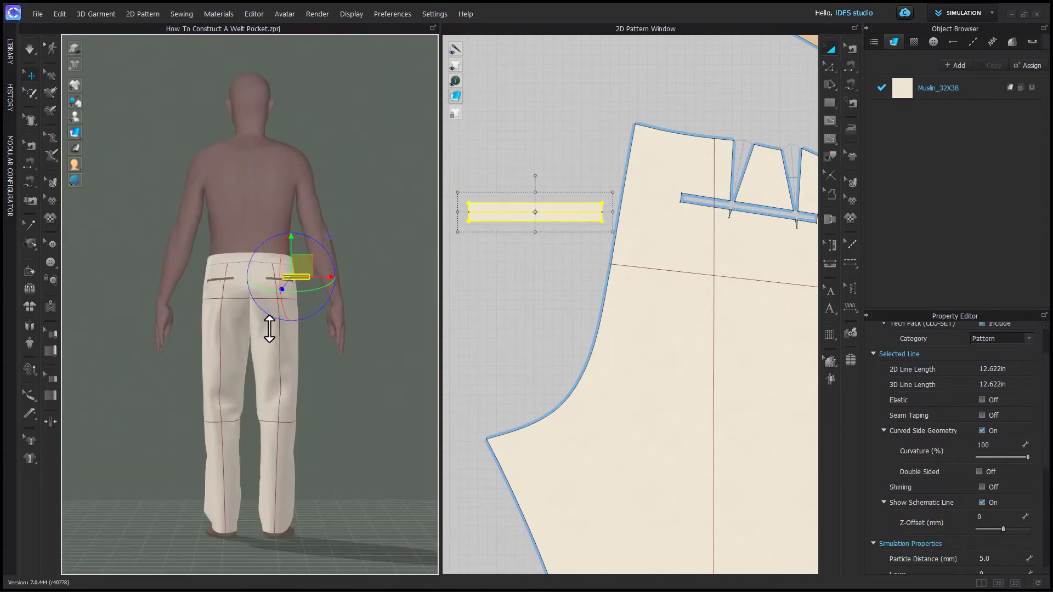
scroll(271, 329, "up", 6)
middle_click_drag(338, 344, 281, 326)
scroll(319, 342, "up", 3)
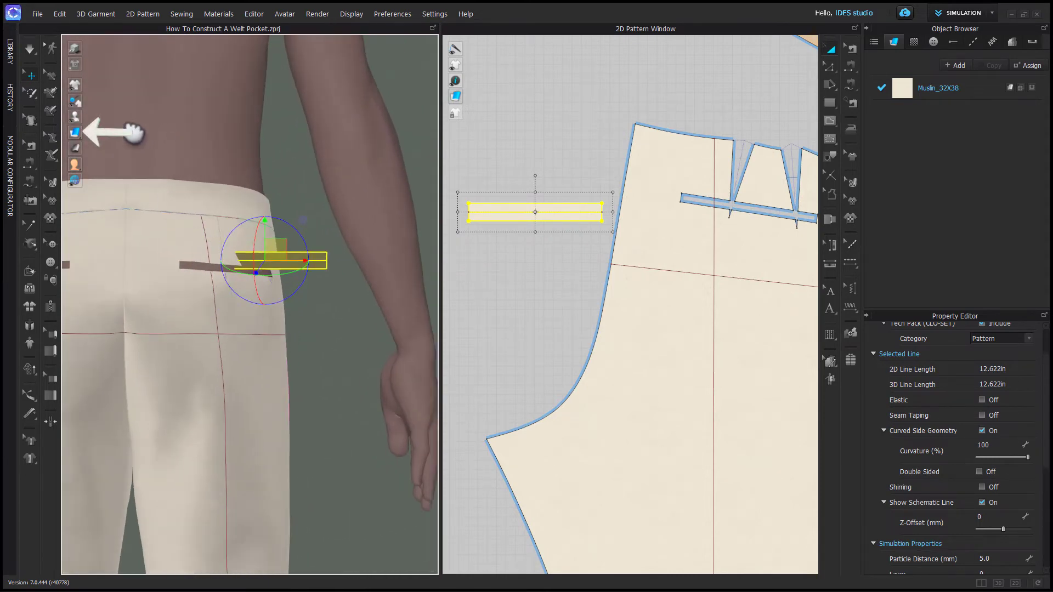
mouse_move(258, 272)
left_mouse_down()
mouse_move(262, 295)
mouse_move(37, 258)
left_mouse_up()
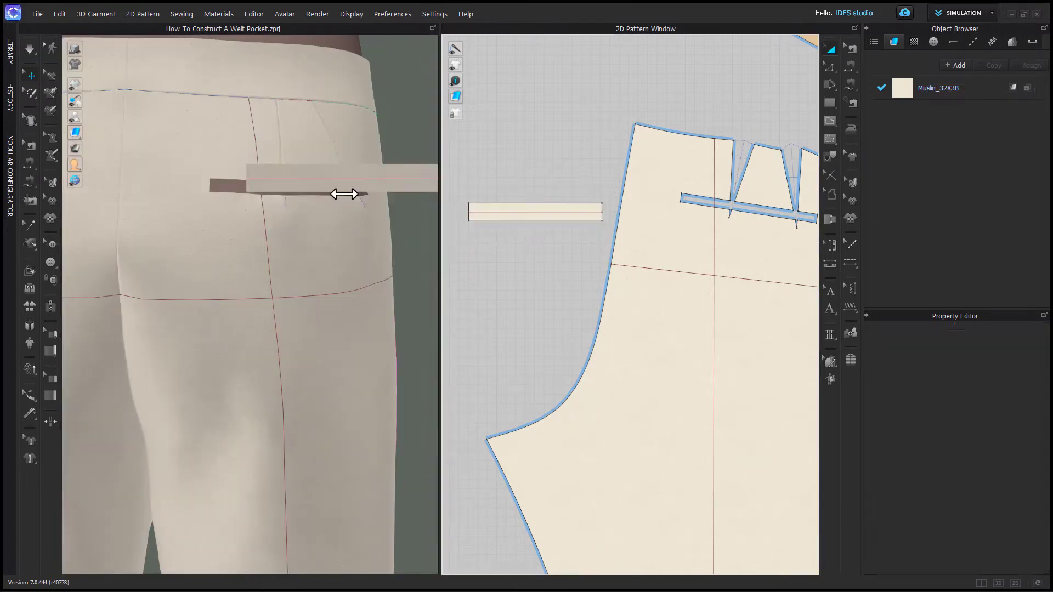
- Position the welt rectangle in 3D directly over the back pocket slot
left_click(344, 194)
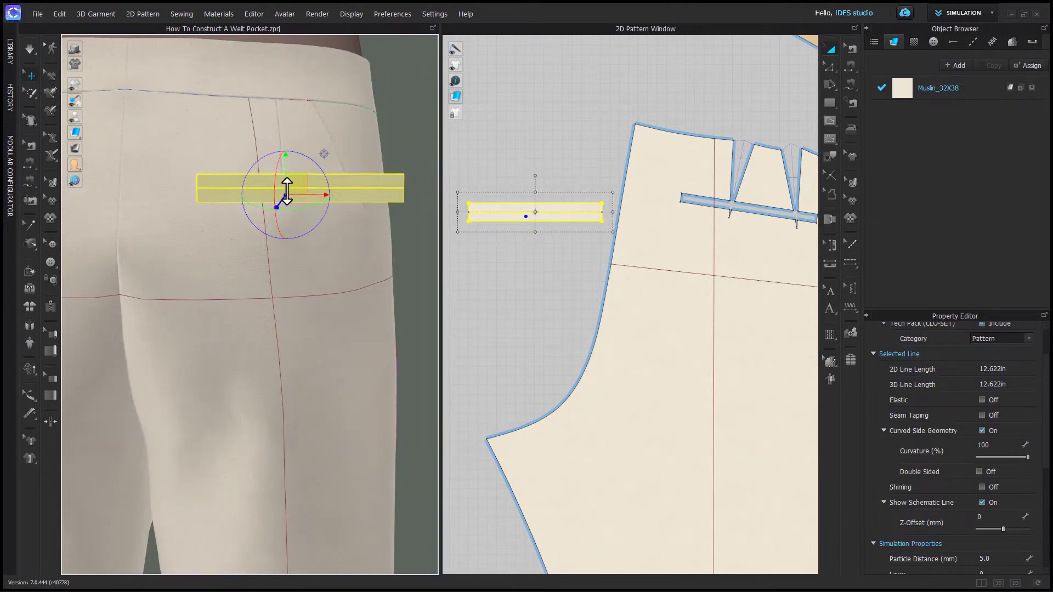
right_click_drag(283, 202, 265, 360)
left_click_drag(234, 241, 240, 242)
left_click(389, 318)
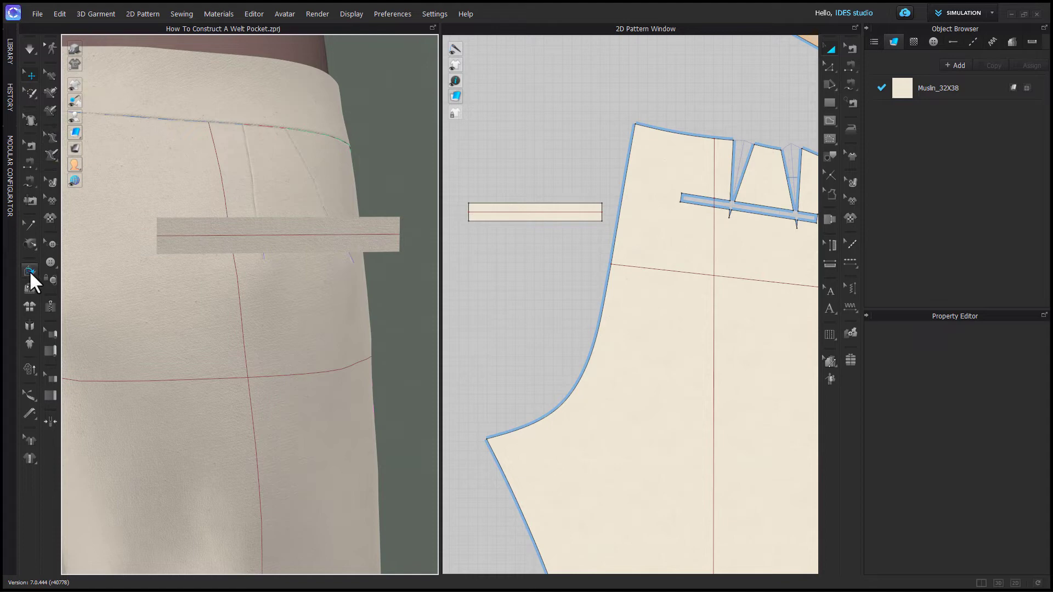
- Fold the welt rectangle in 3D along its lengthwise centre line with Fold Arrangement
left_click(29, 270)
left_click(218, 237)
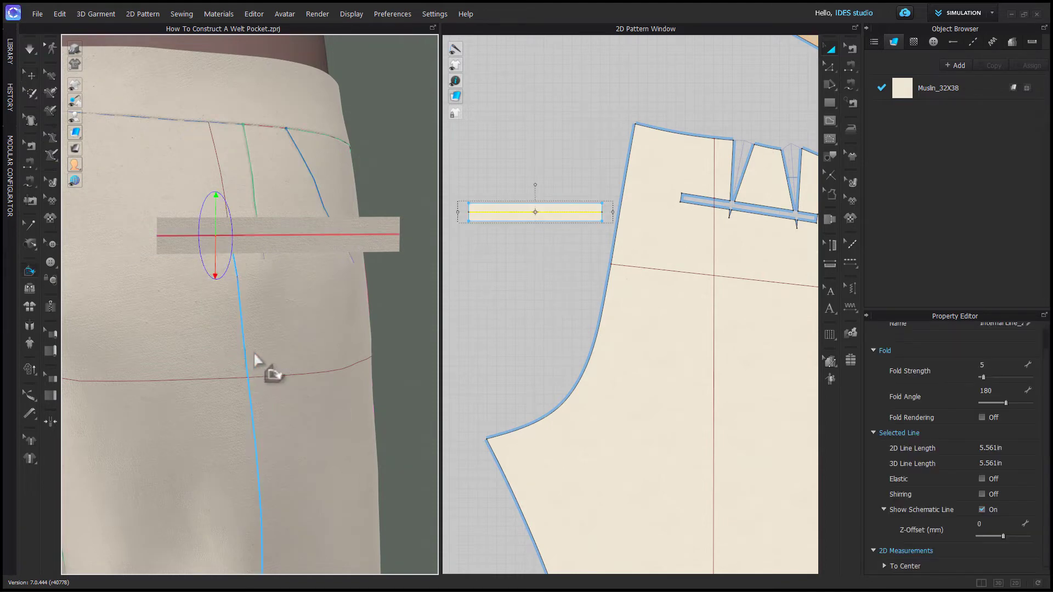
right_click_drag(259, 357, 357, 313)
left_click_drag(385, 201, 367, 286)
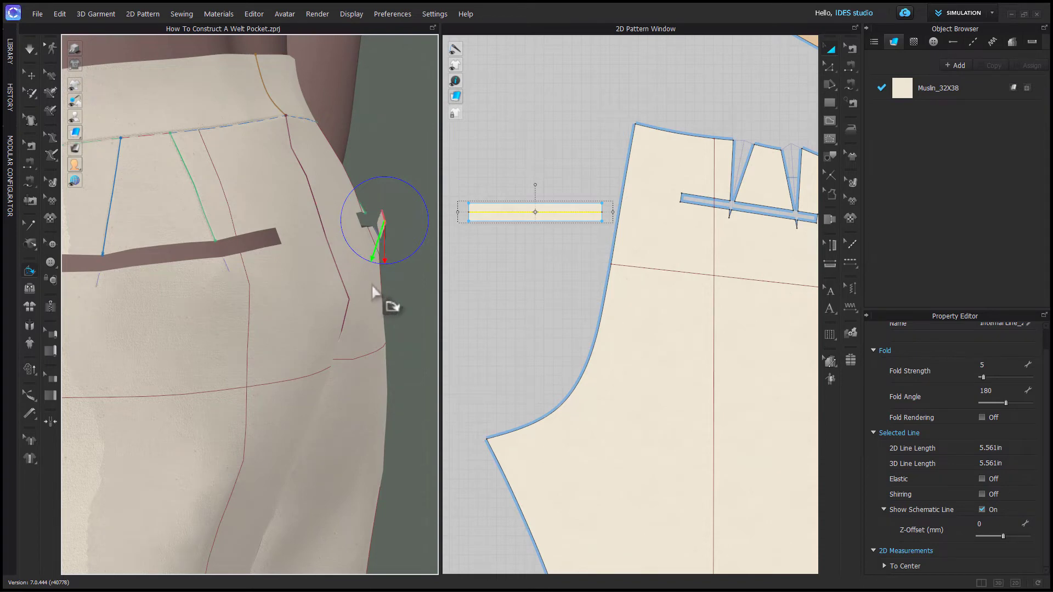
scroll(418, 273, "up", 3)
right_click_drag(418, 273, 308, 319)
left_click(384, 311)
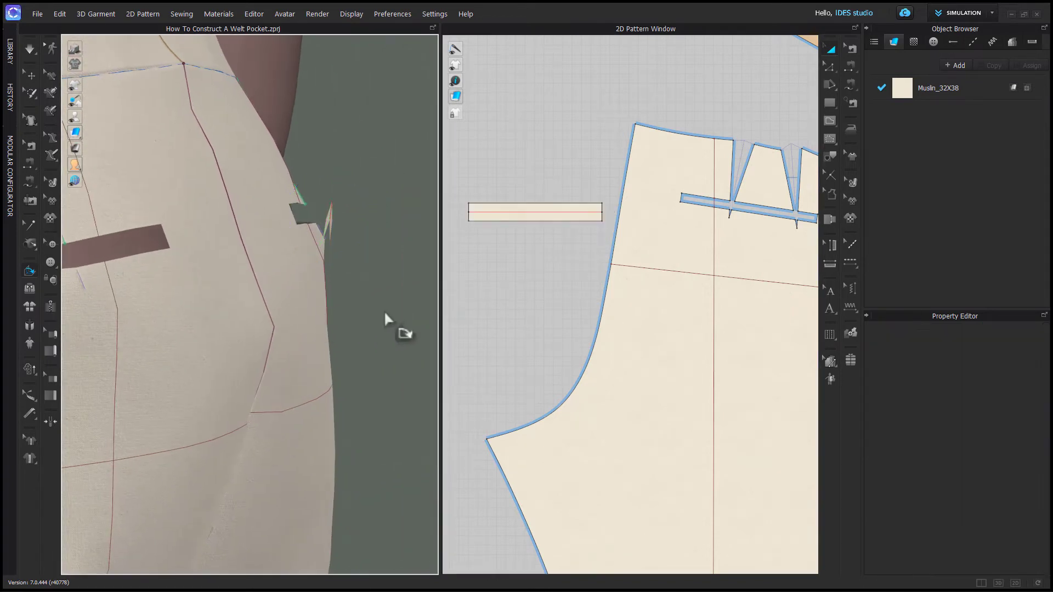
- Move the folded welt piece in 3D close to the pocket slot on the back of the trousers
scroll(384, 307, "up", 2)
key("q")
left_click(354, 201)
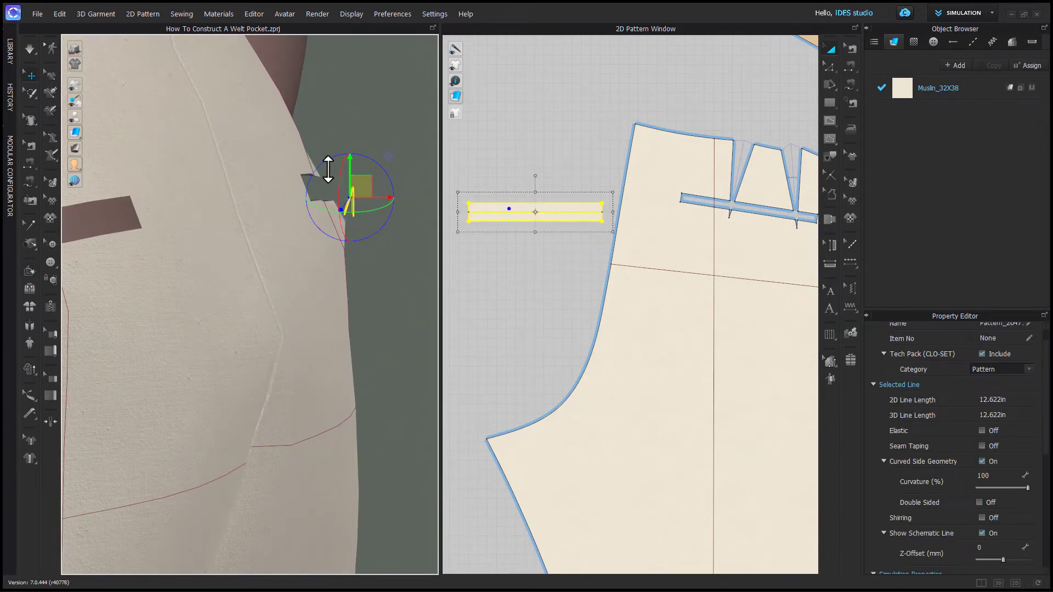
left_click_drag(366, 196, 351, 178)
right_click_drag(375, 236, 380, 250)
left_click(379, 249)
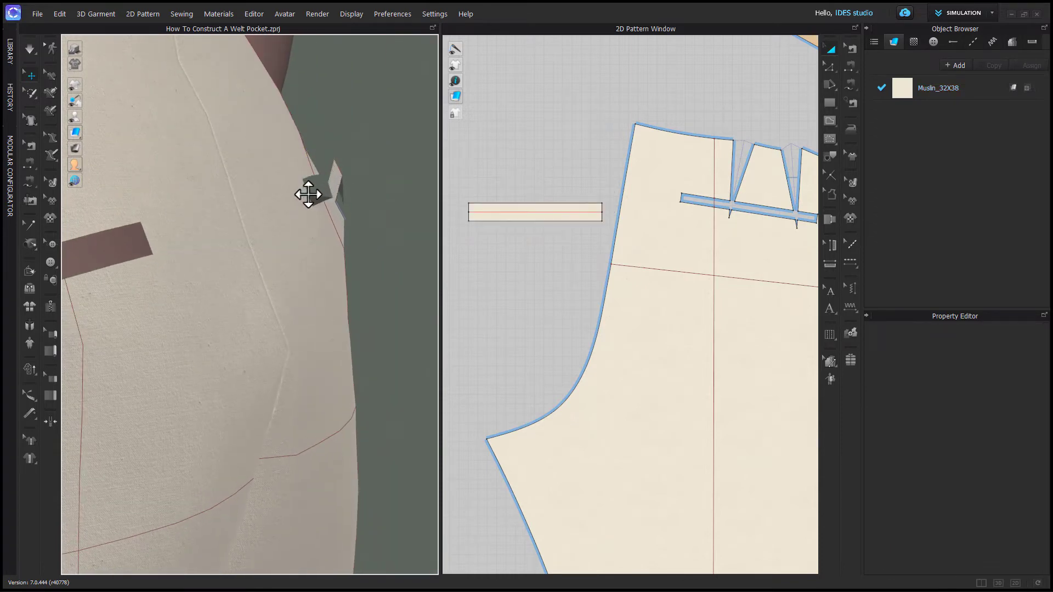
right_click_drag(357, 200, 344, 198)
left_click(346, 197)
right_click_drag(344, 250, 359, 248)
right_click_drag(332, 196, 362, 254)
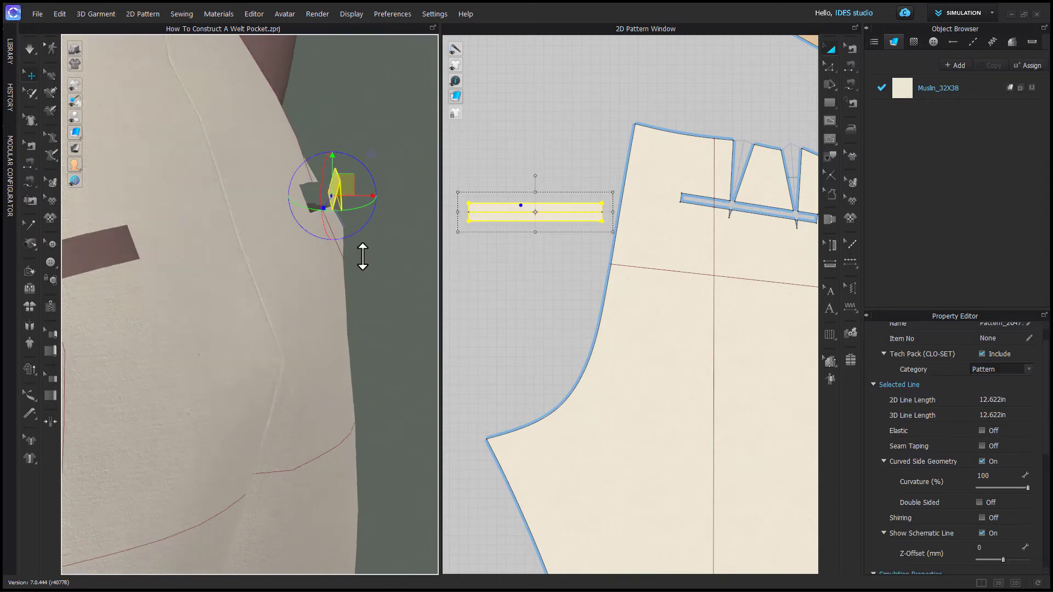
left_click(508, 259)
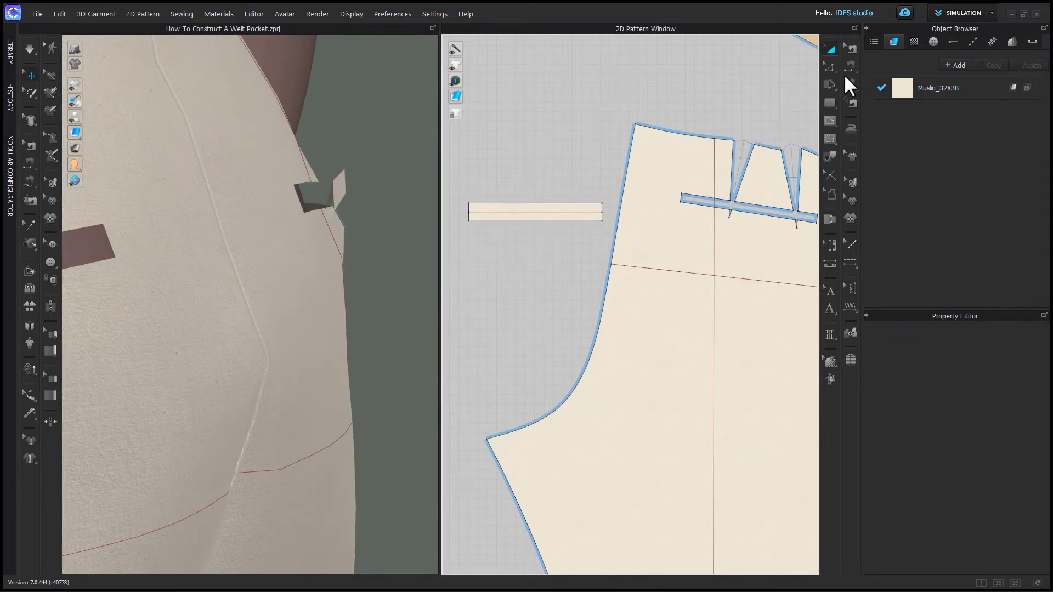
- Define the first side of an M:N free sewing around the welt's upper half, between the two ends of the fold line
left_click(850, 84)
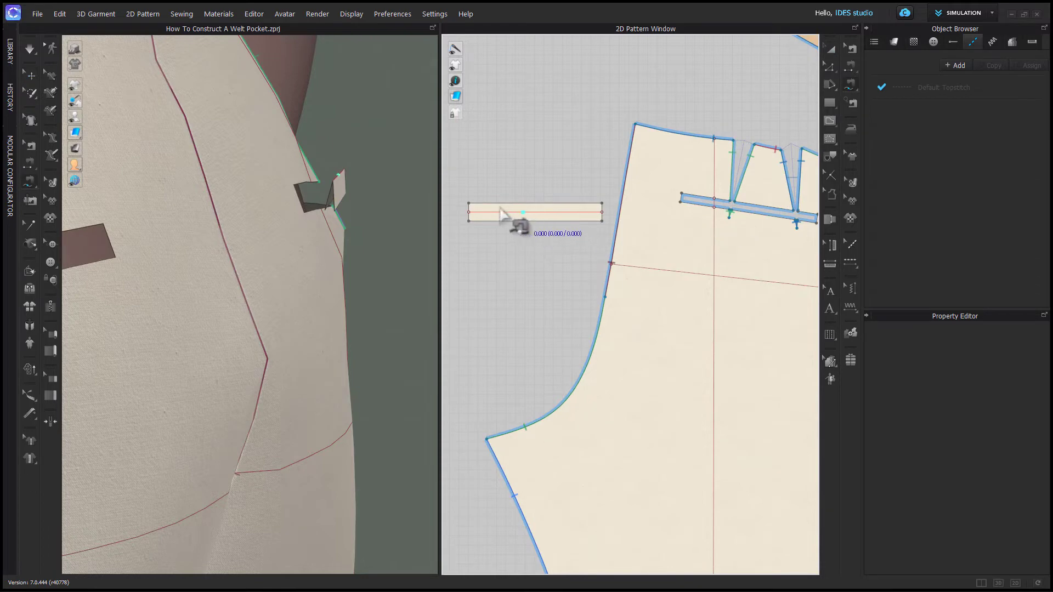
key("m")
scroll(470, 217, "up", 3)
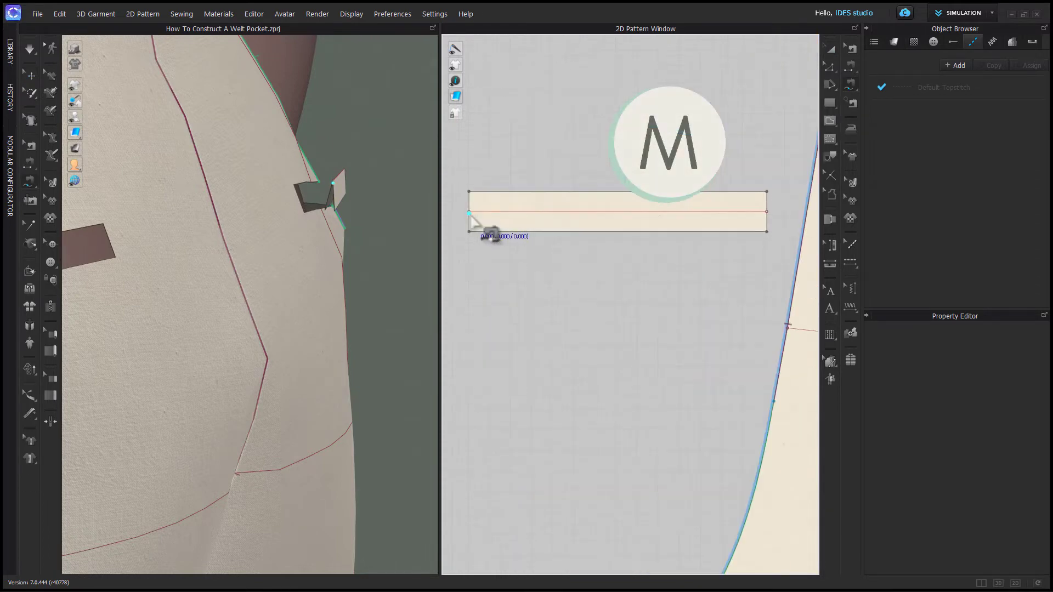
left_click(469, 212)
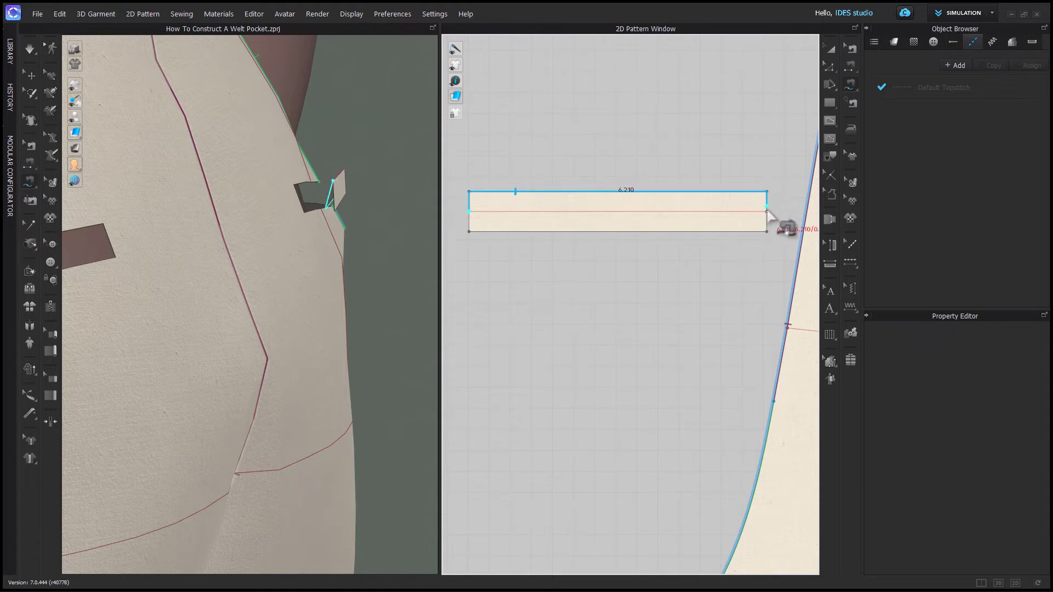
scroll(767, 218, "up", 3)
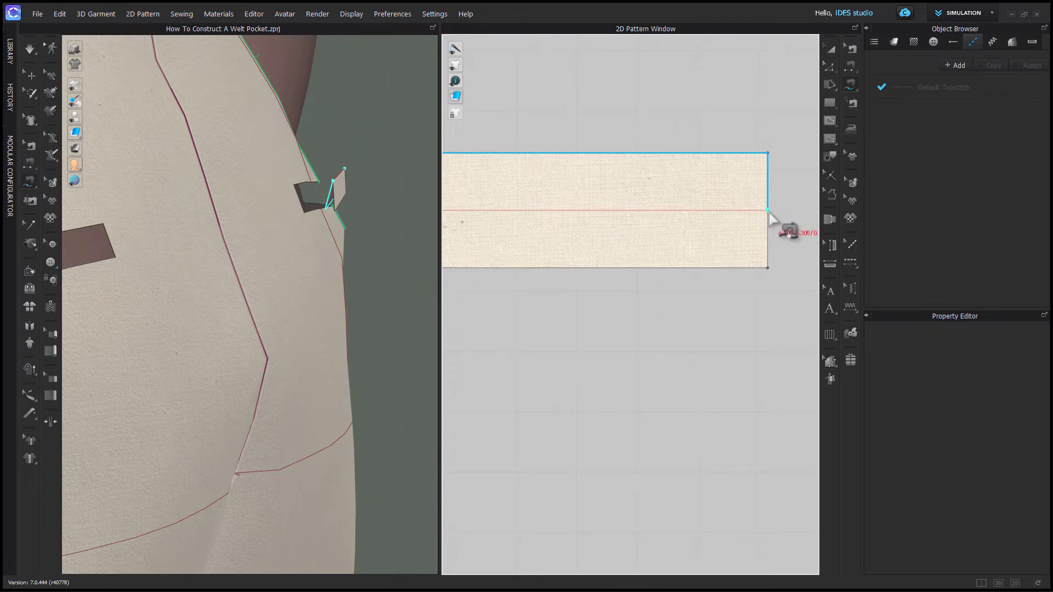
scroll(797, 230, "down", 4)
middle_click_drag(741, 281, 550, 288)
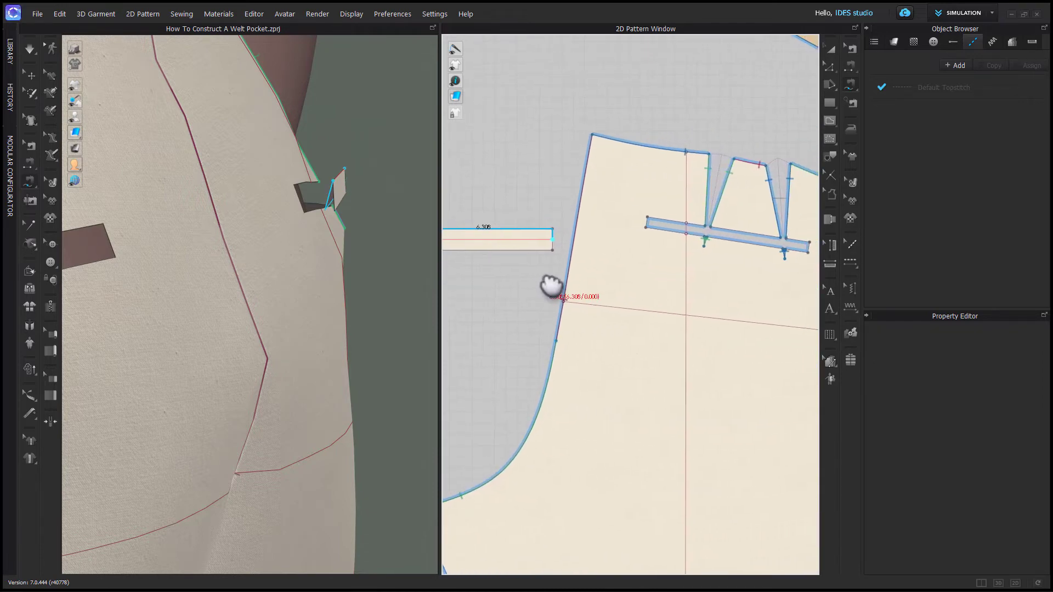
- Complete the M:N free sewing along the pocket slot's short ends and lower edge, skipping both dart gaps
left_click(649, 225)
scroll(699, 248, "up", 3)
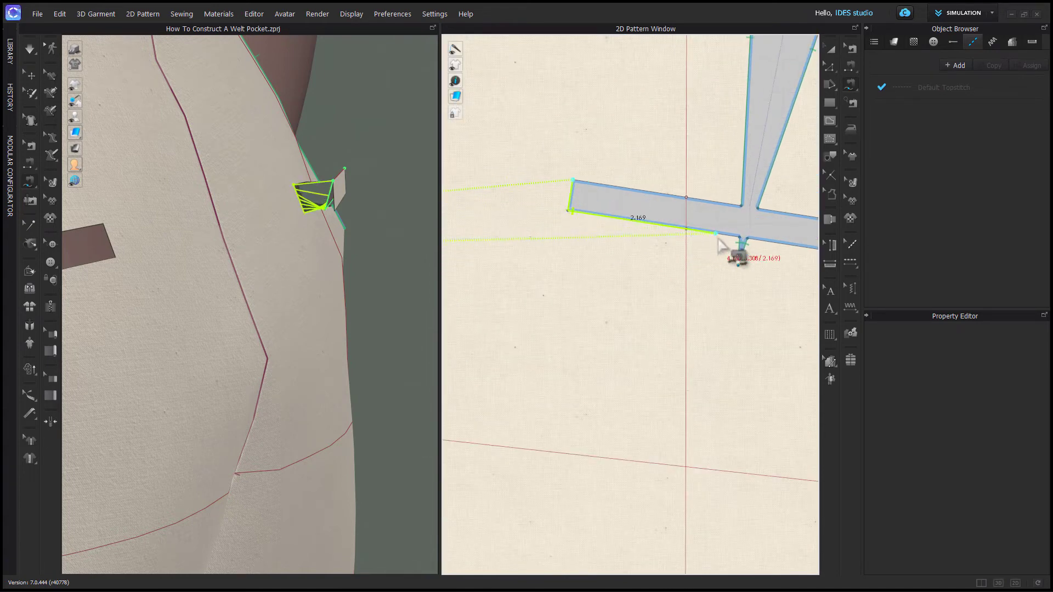
left_click(749, 240)
scroll(771, 247, "down", 3)
middle_click_drag(778, 246, 620, 232)
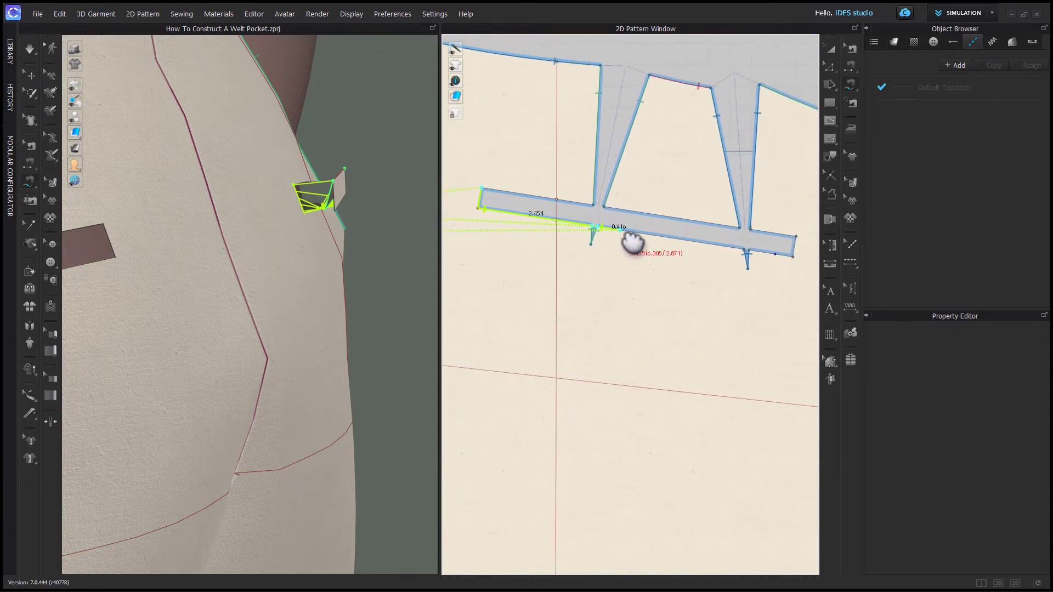
left_click(744, 250)
left_click(750, 252)
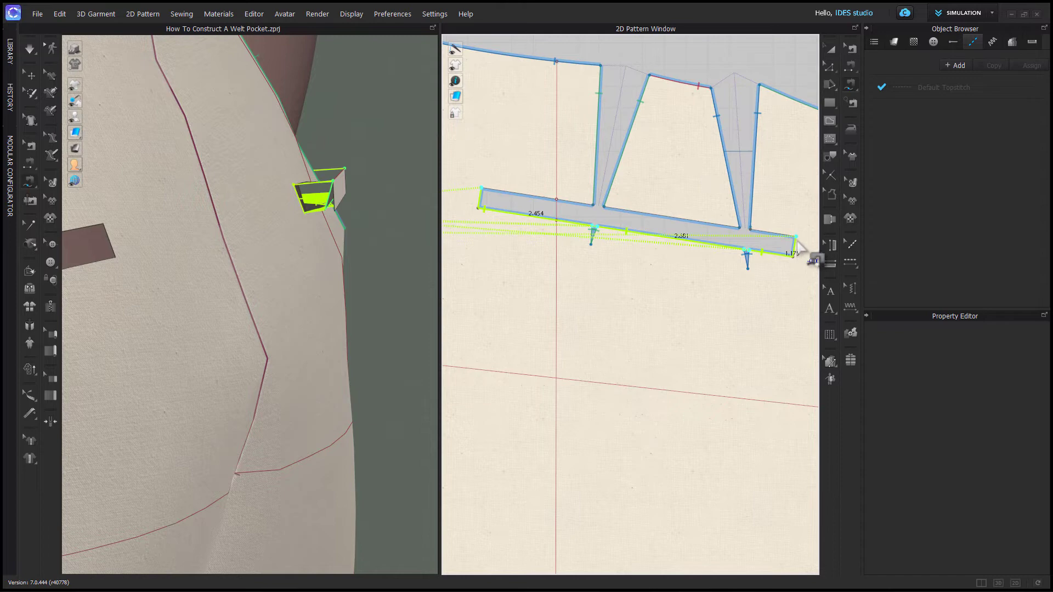
left_click(796, 240)
key("Return")
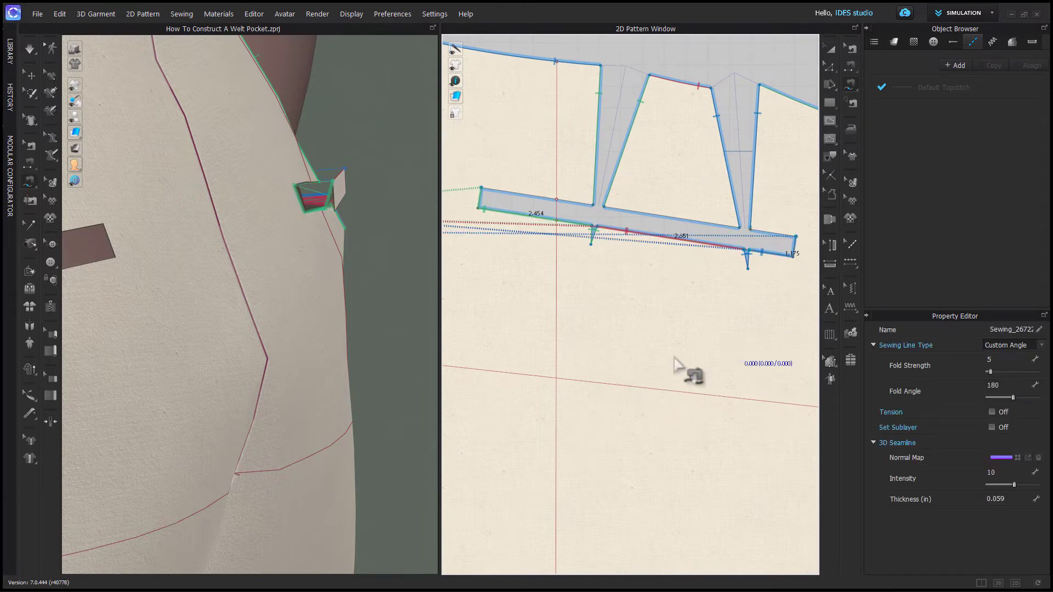
- Free-sew the welt's lower half outline to its upper half outline between the fold-line ends, and set the sewing line type to Turned
scroll(652, 365, "down", 5)
middle_click_drag(608, 376, 699, 315)
scroll(501, 302, "up", 4)
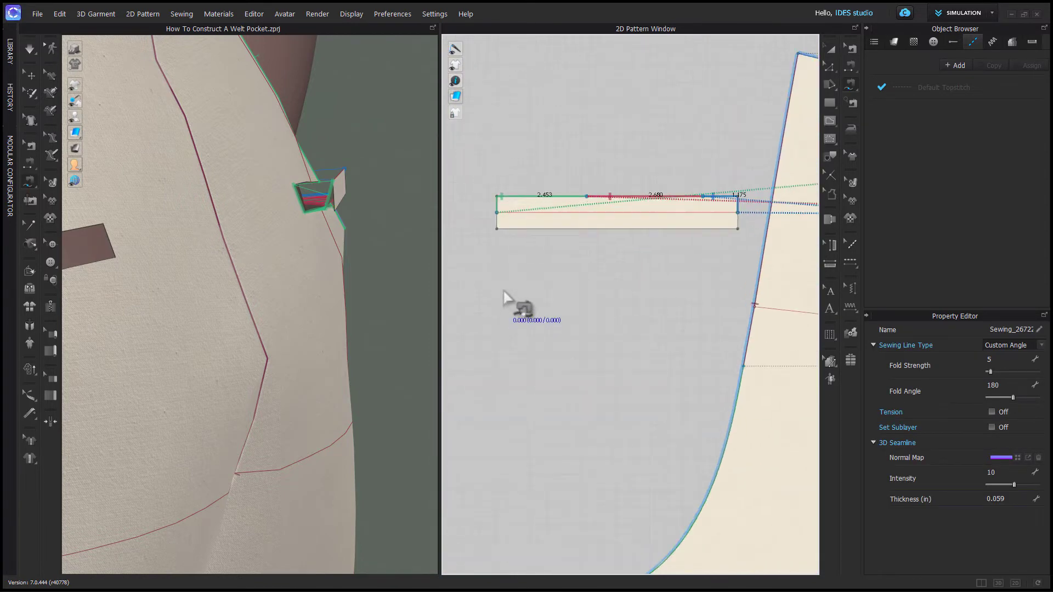
left_click(498, 213)
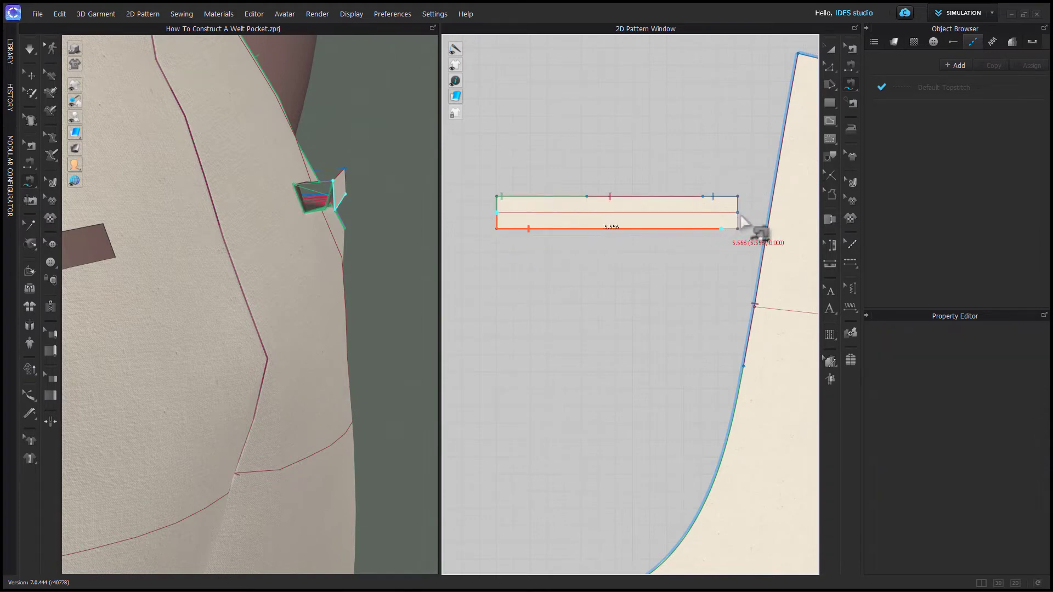
scroll(739, 222, "up", 3)
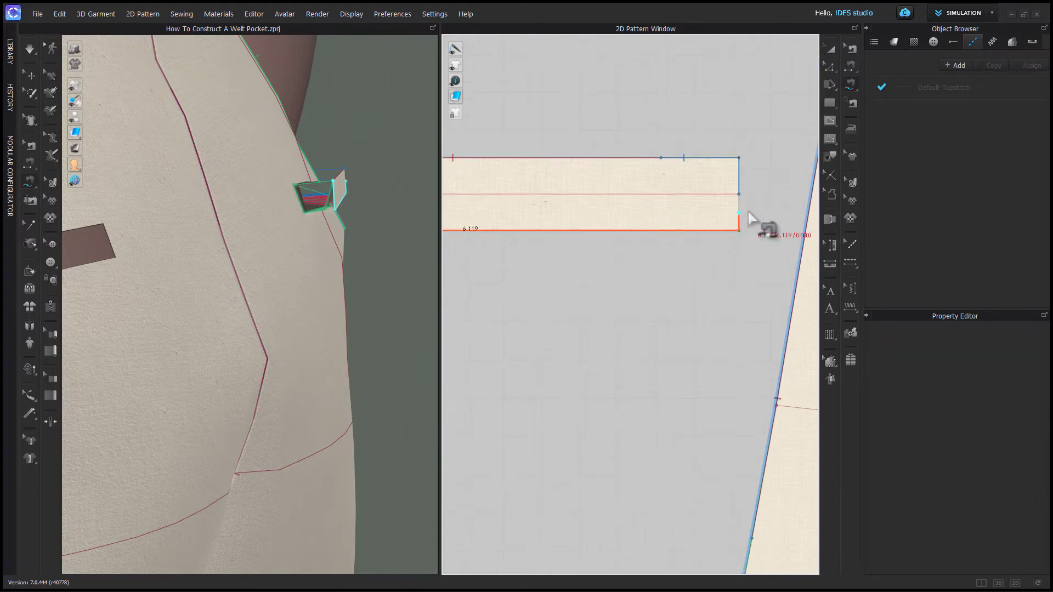
scroll(739, 197, "down", 2)
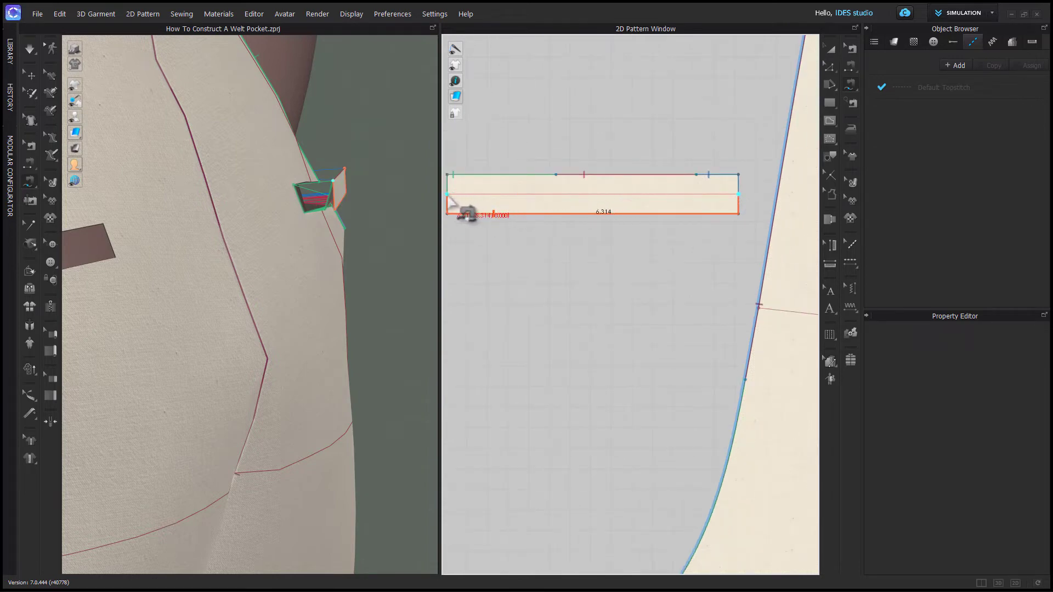
left_click(456, 202)
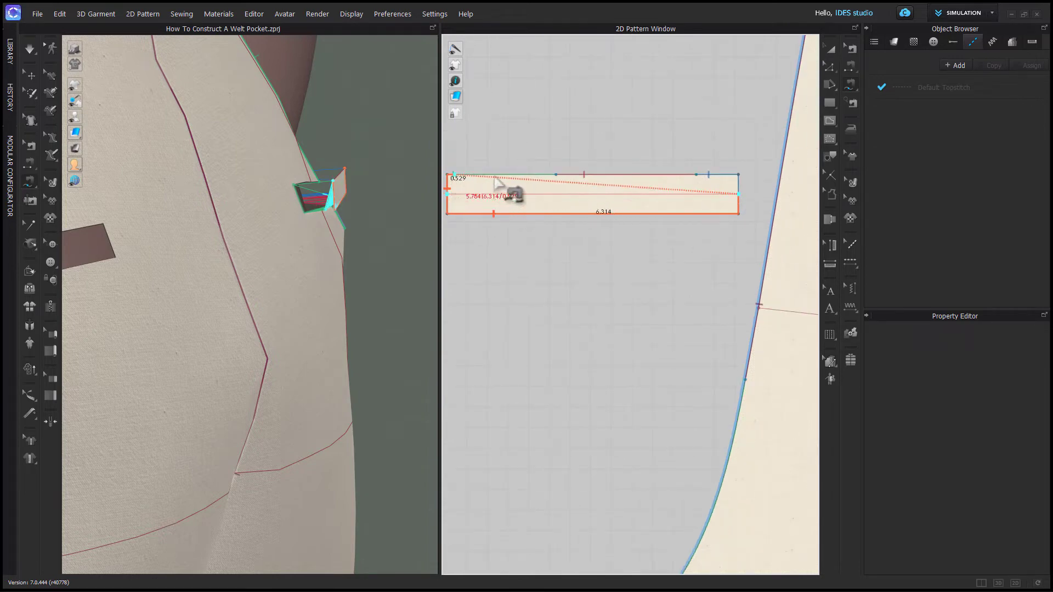
left_click(744, 201)
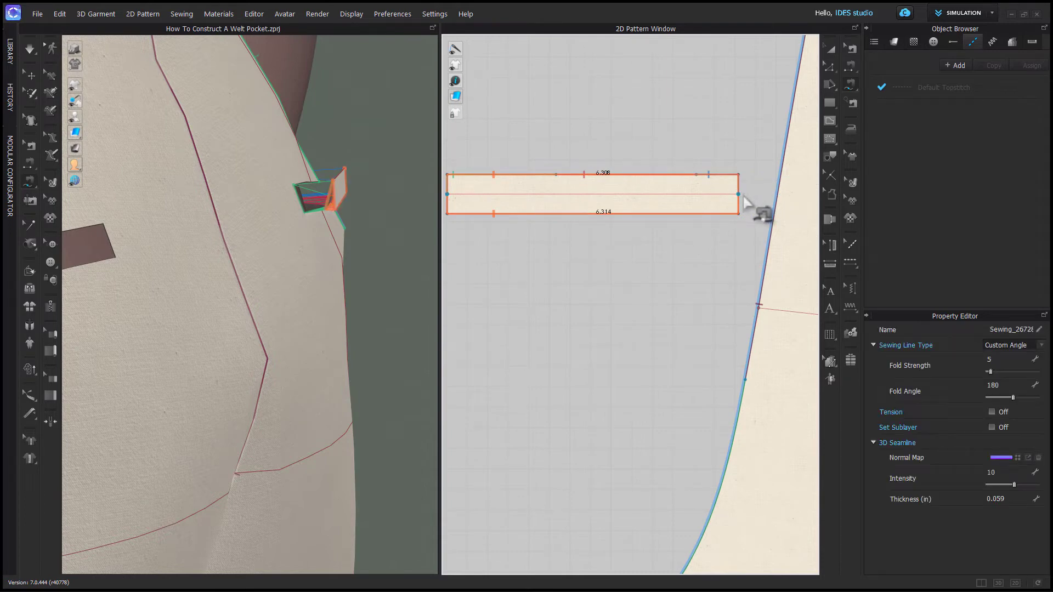
left_click(993, 355)
scroll(364, 300, "up", 2)
- Turn on Fold Rendering for the welt's lengthwise centre line and set its fold angle to 18
key("z")
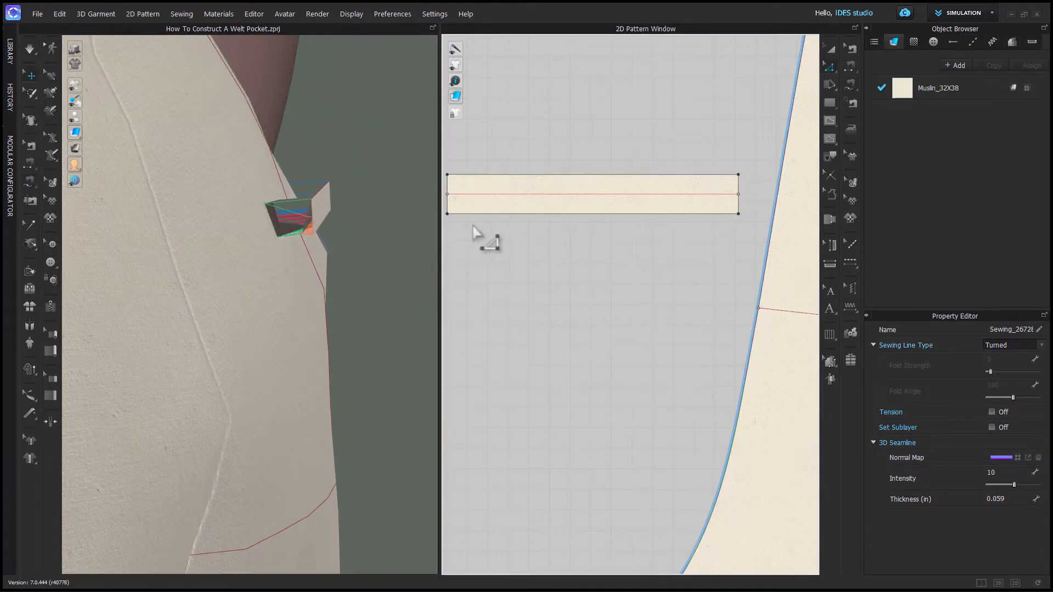
left_click(512, 198)
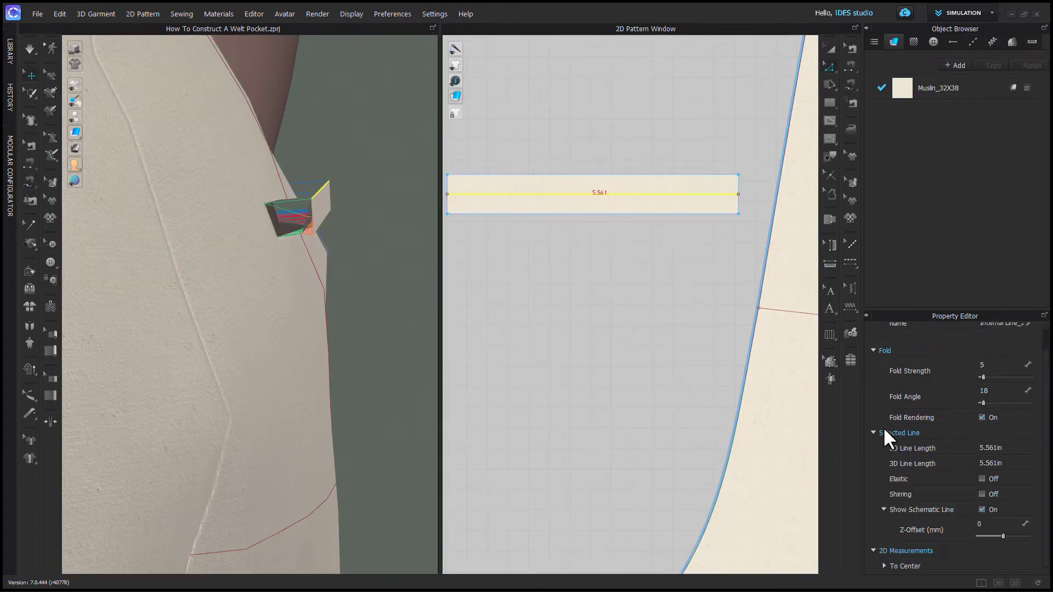
- Turn on Bond for the whole welt piece
left_click(531, 322)
right_click_drag(382, 264, 369, 272)
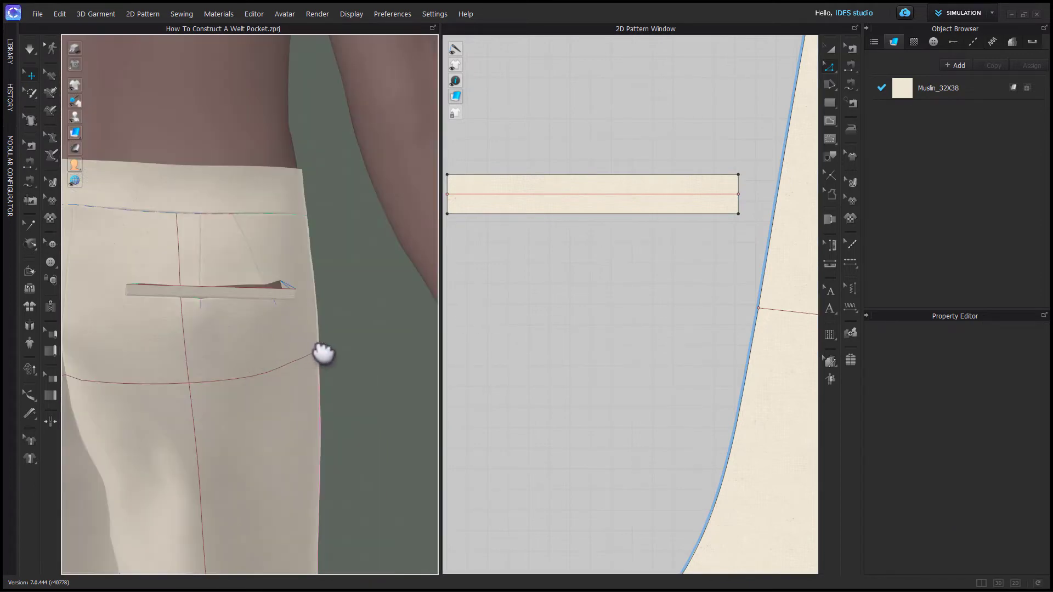
key("a")
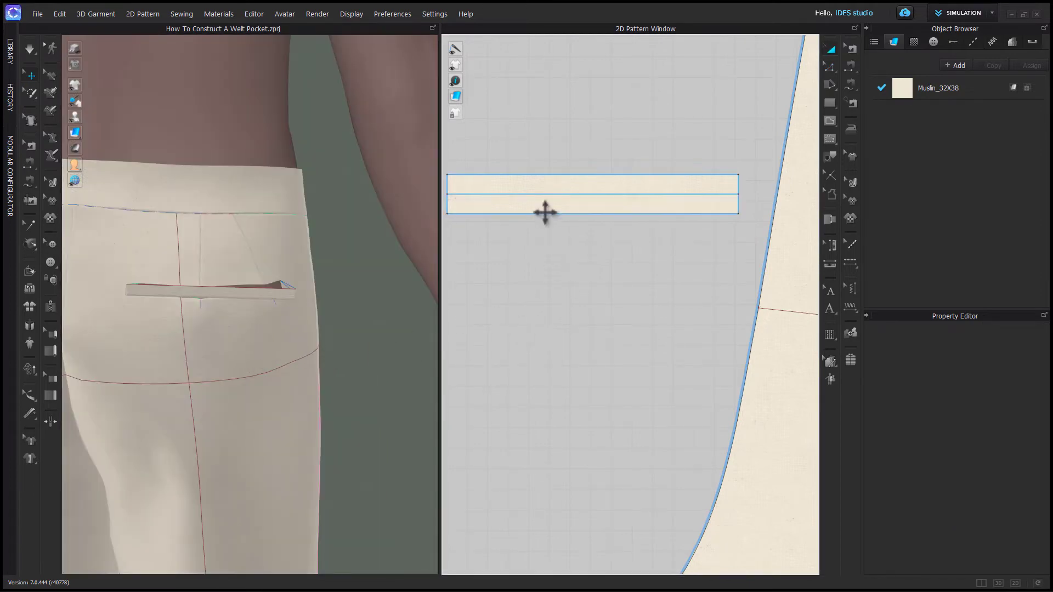
left_click(545, 212)
scroll(984, 474, "down", 5)
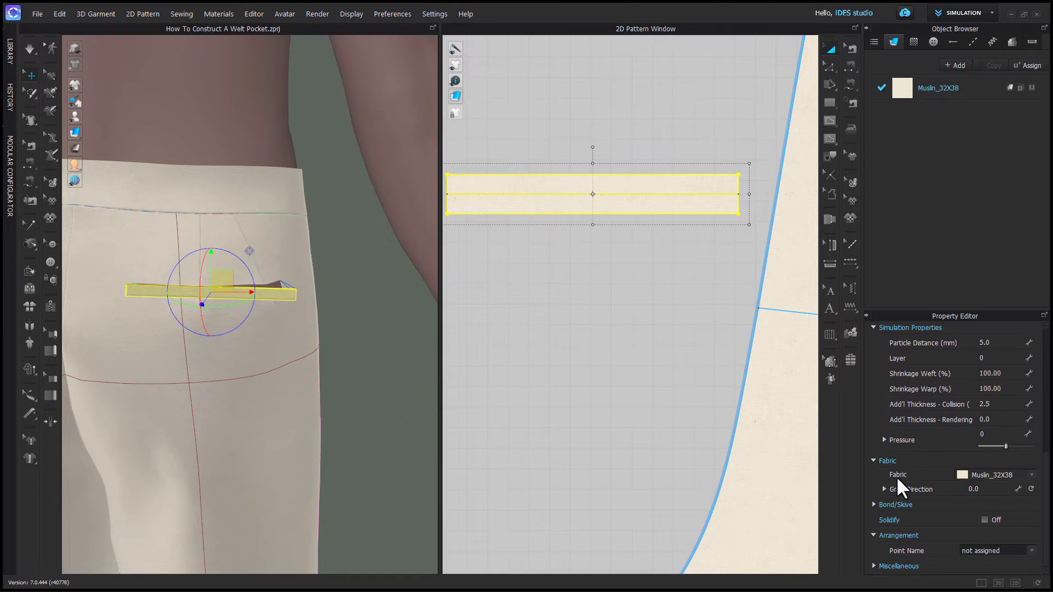
left_click(873, 504)
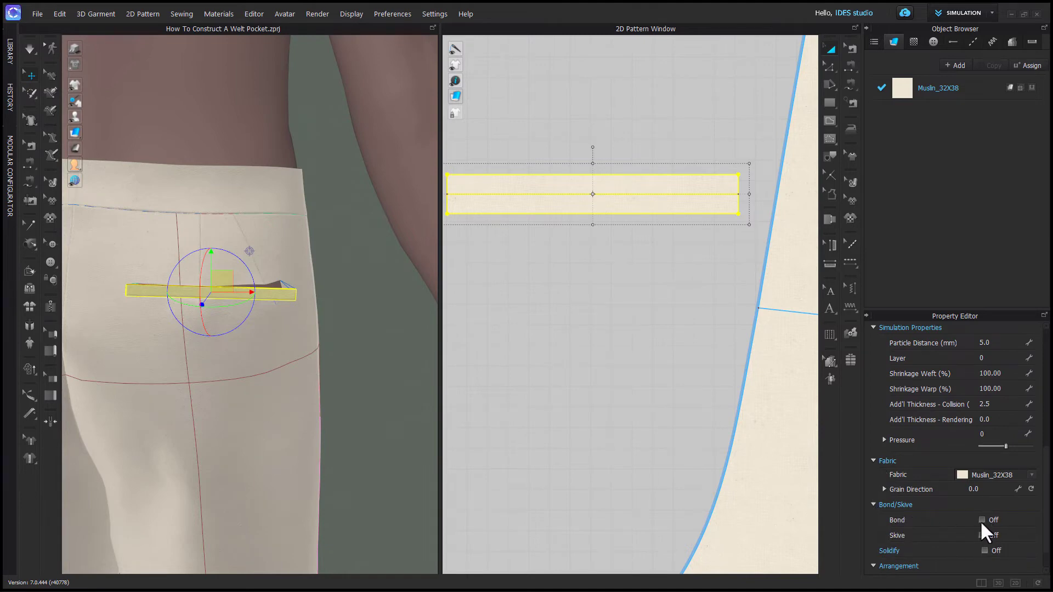
left_click(981, 520)
left_click(614, 379)
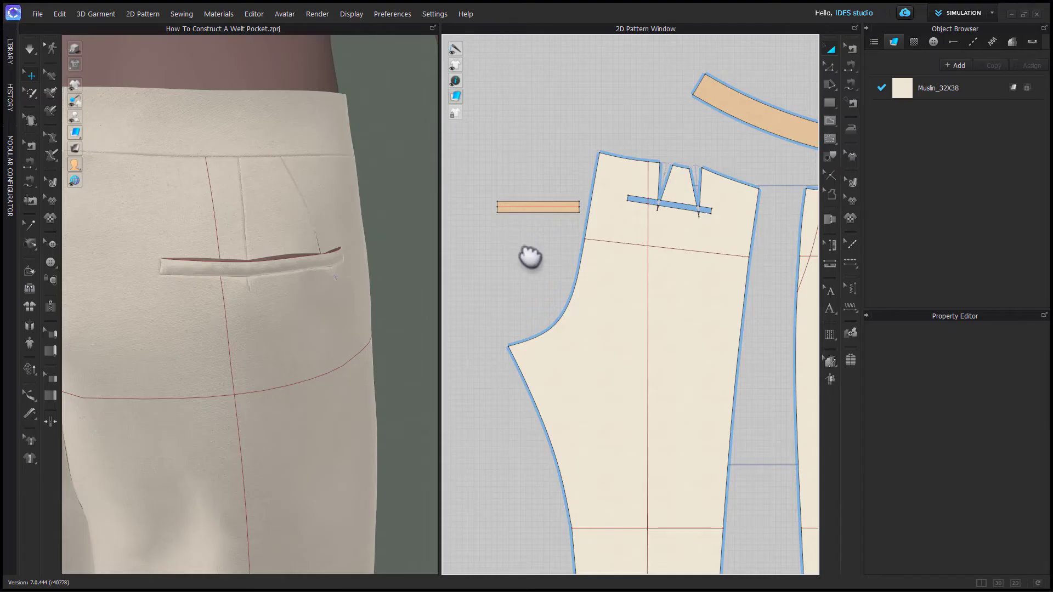
- Create a rectangle pattern 5.561 in wide and 6 in high beside the trousers back as a pocket bag piece
left_click(527, 217)
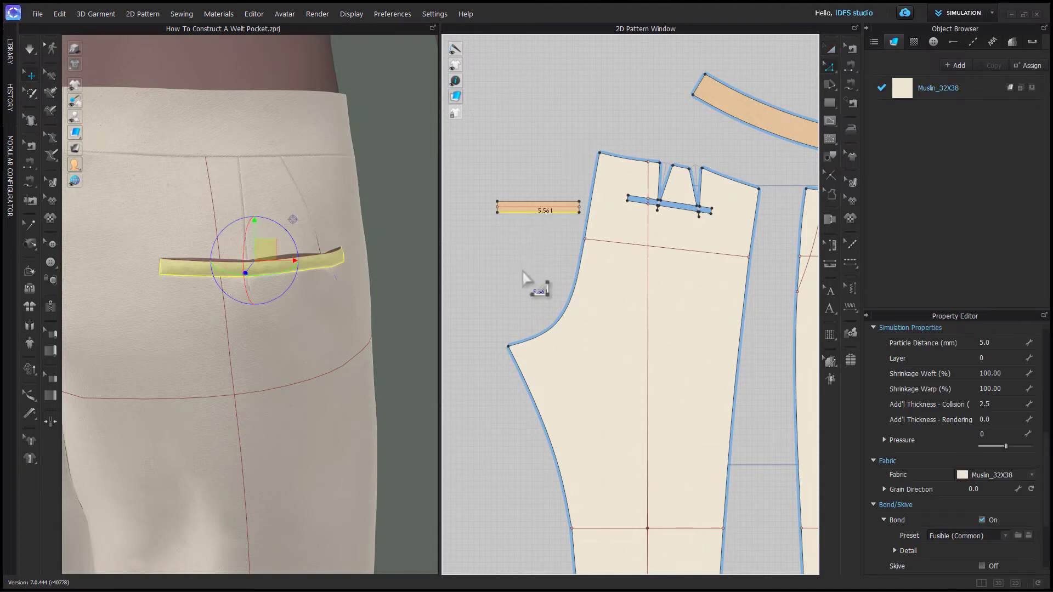
middle_click_drag(523, 258, 542, 235)
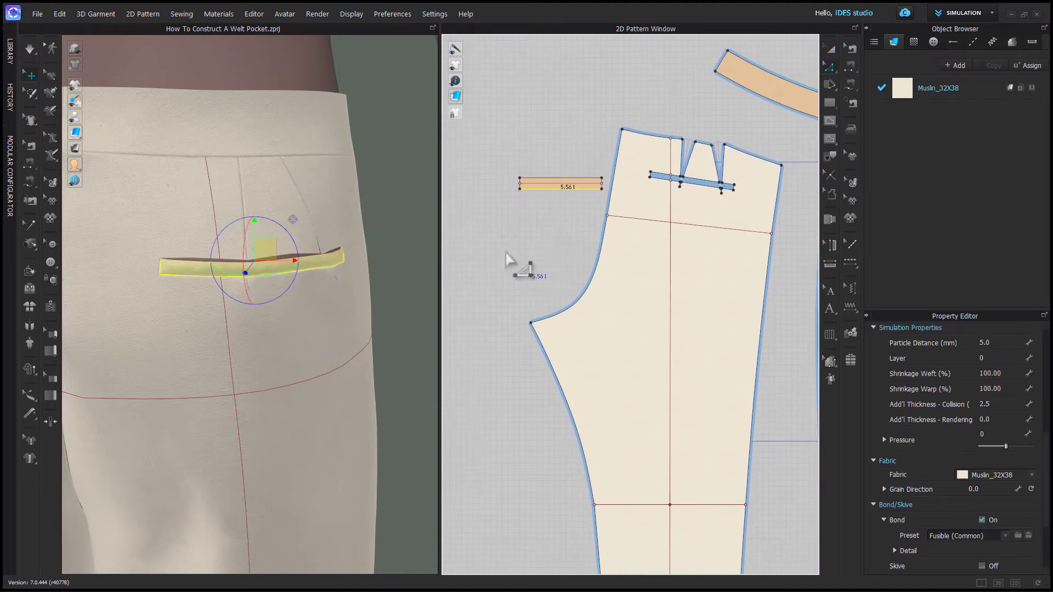
key("s")
left_click(497, 231)
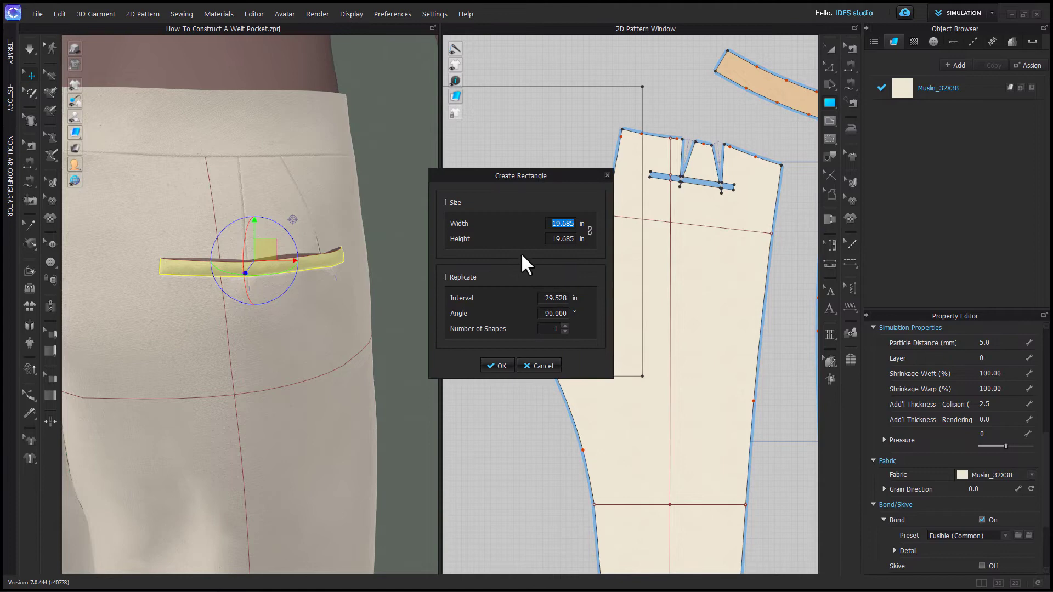
type("5.5")
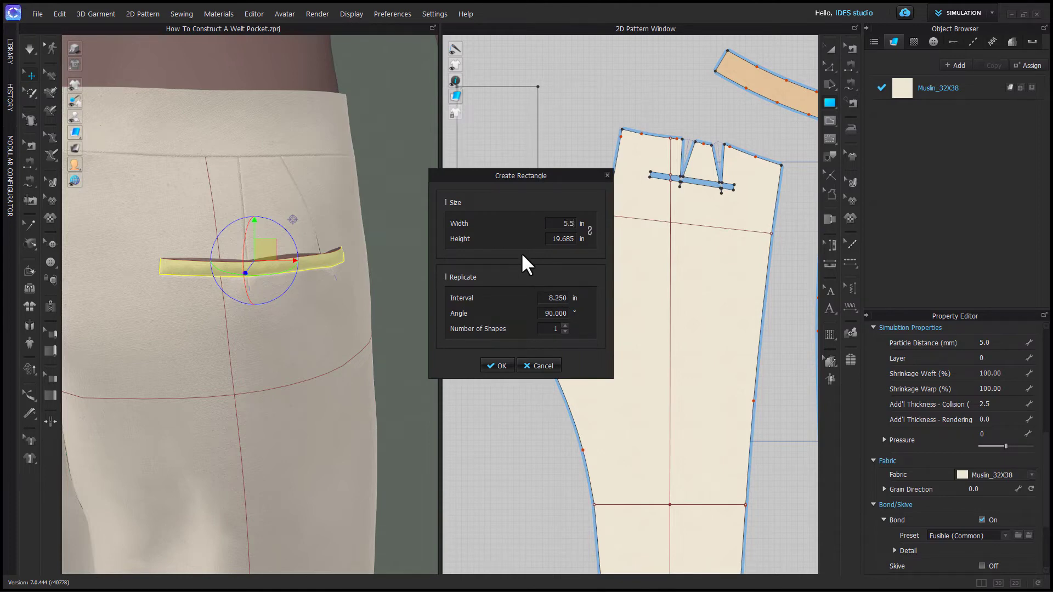
type("61")
double_click(553, 235)
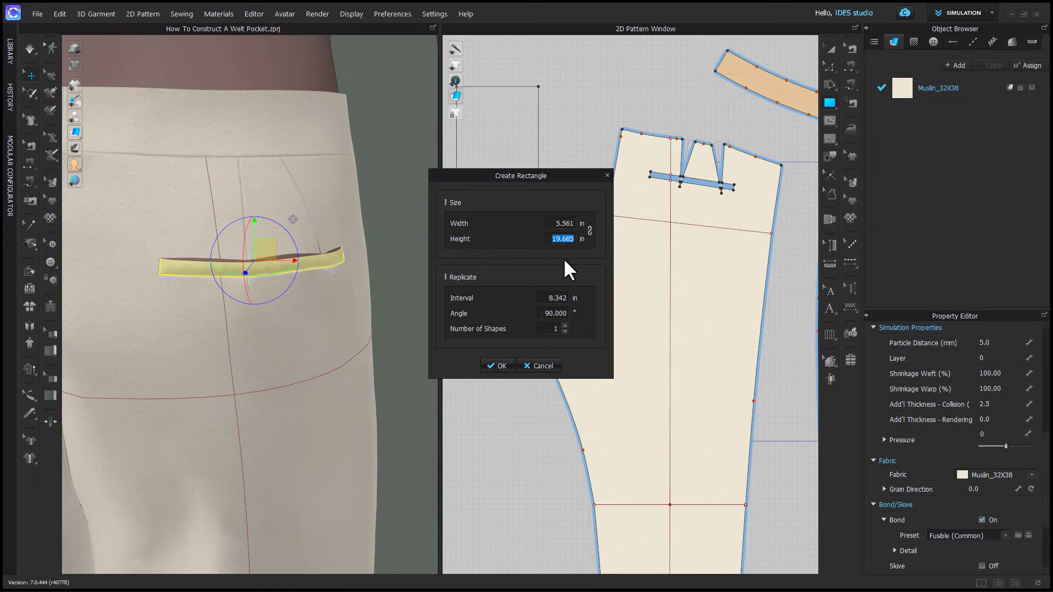
type("5")
left_click(498, 367)
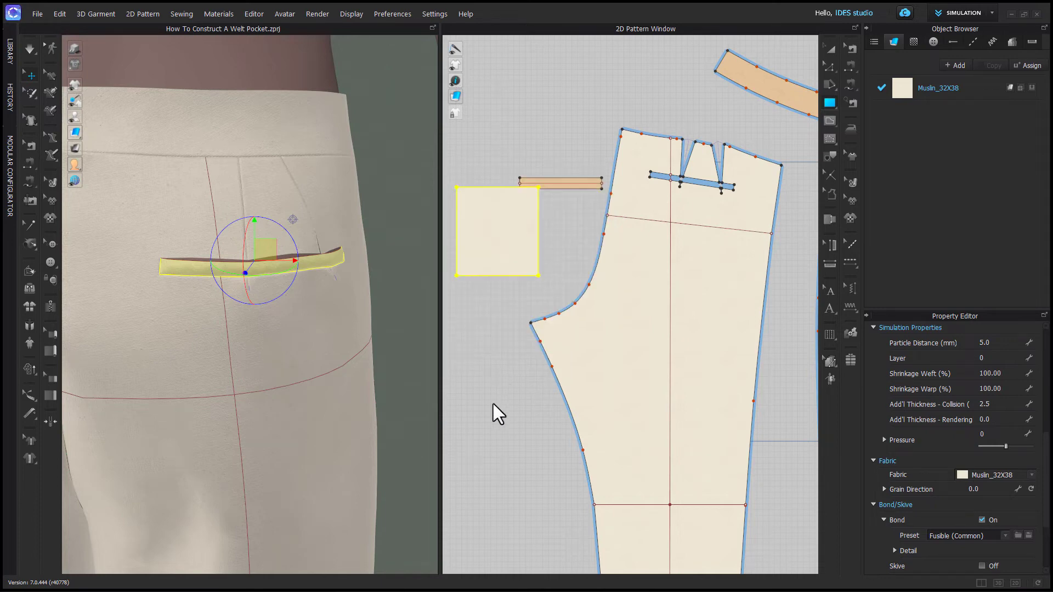
- Move the pocket bag rectangle slightly toward the trousers back so it sits just below the welt piece
key("a")
left_click_drag(521, 256, 548, 262)
left_click(506, 283)
scroll(505, 284, "up", 2)
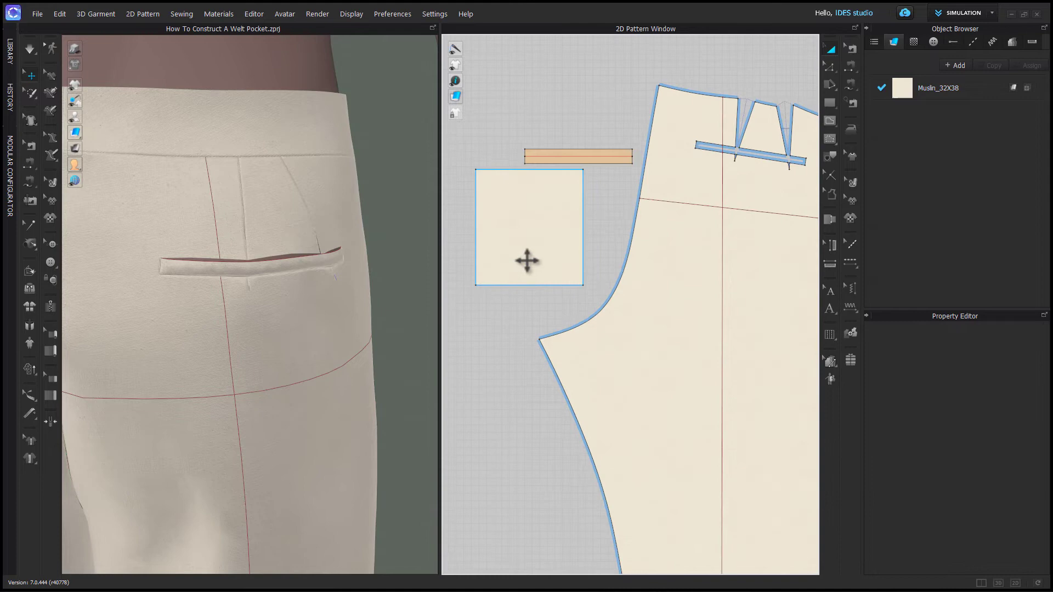
left_click(531, 258)
left_click(603, 236)
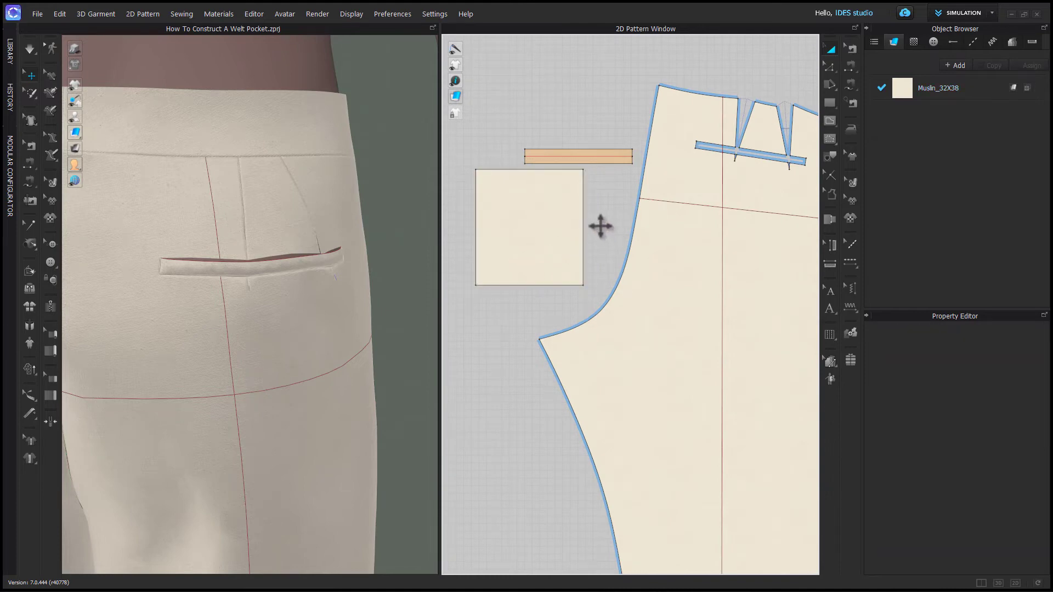
- Free-sew the pocket bag rectangle's full top edge to the pocket slot's upper edge, skipping both dart gaps
key("m")
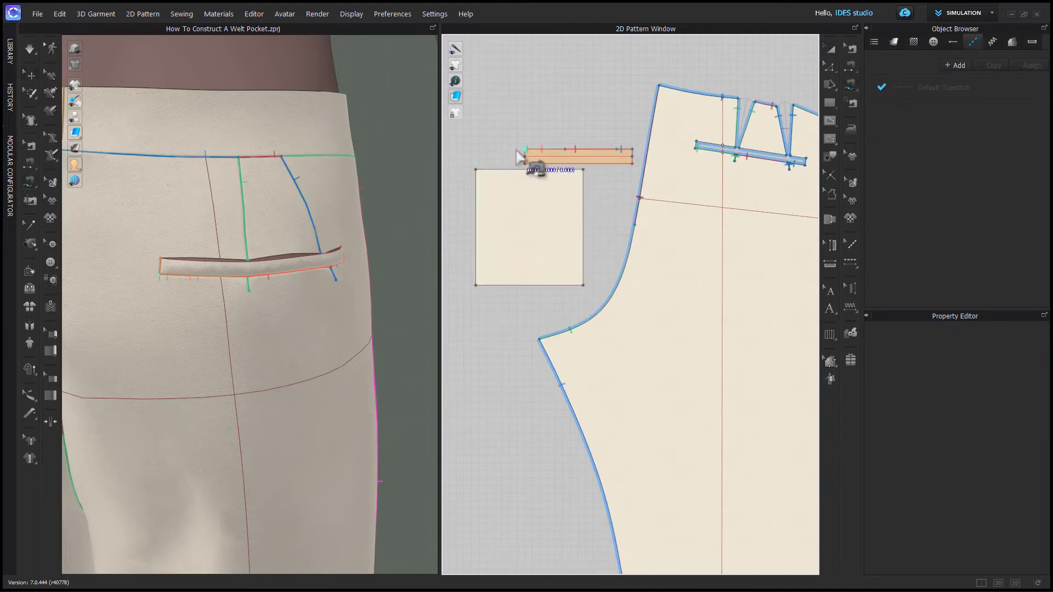
left_click(476, 170)
left_click(583, 170)
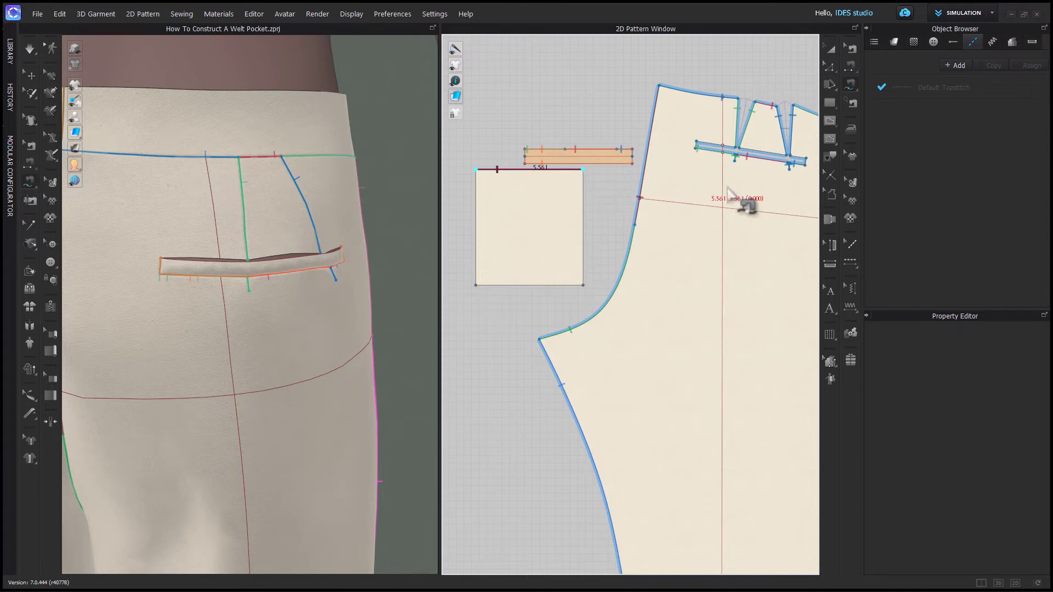
middle_click_drag(745, 196, 655, 217)
scroll(644, 207, "up", 3)
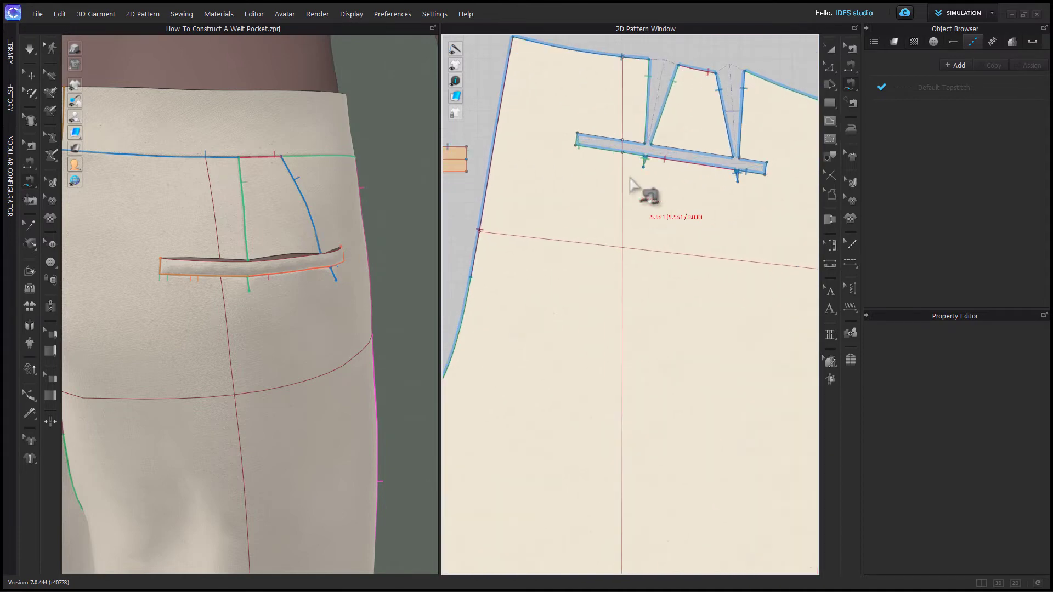
left_click(577, 134)
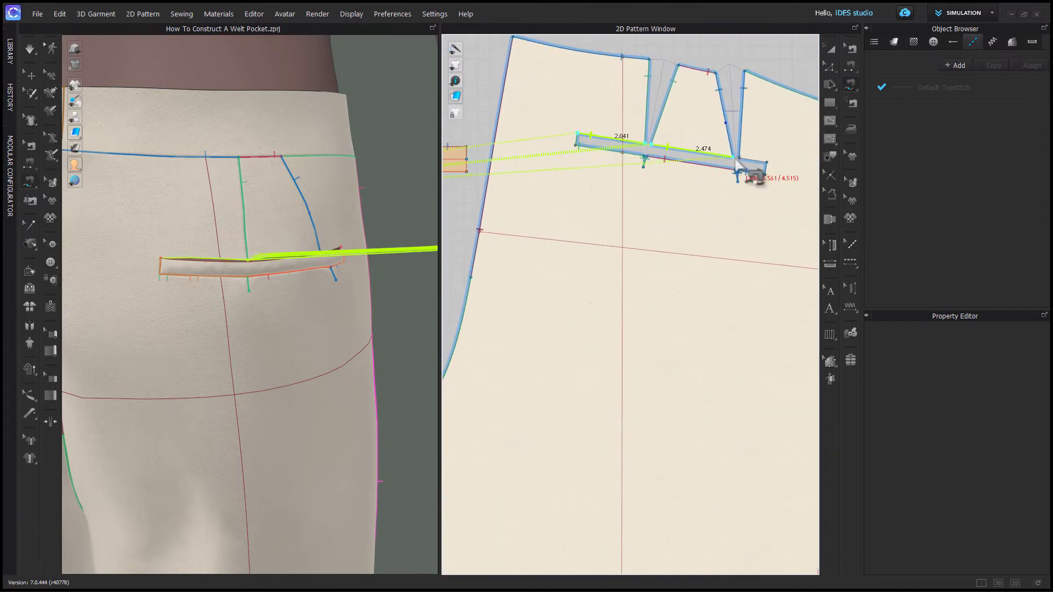
left_click(765, 164)
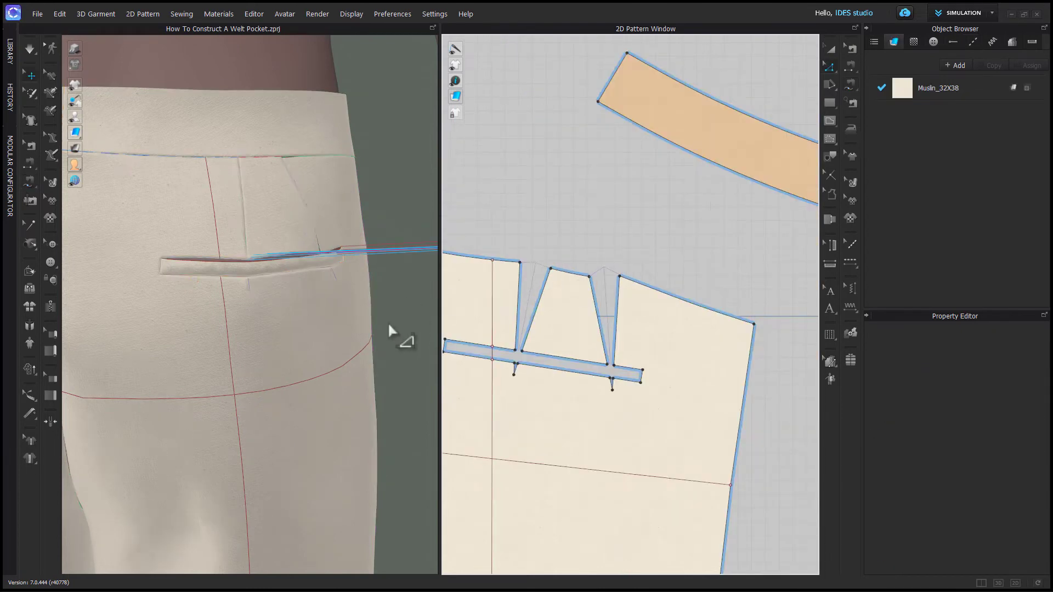
- Place the pocket bag piece from beside the avatar to underneath the trousers back at the pocket opening in 3D
scroll(387, 323, "down", 10)
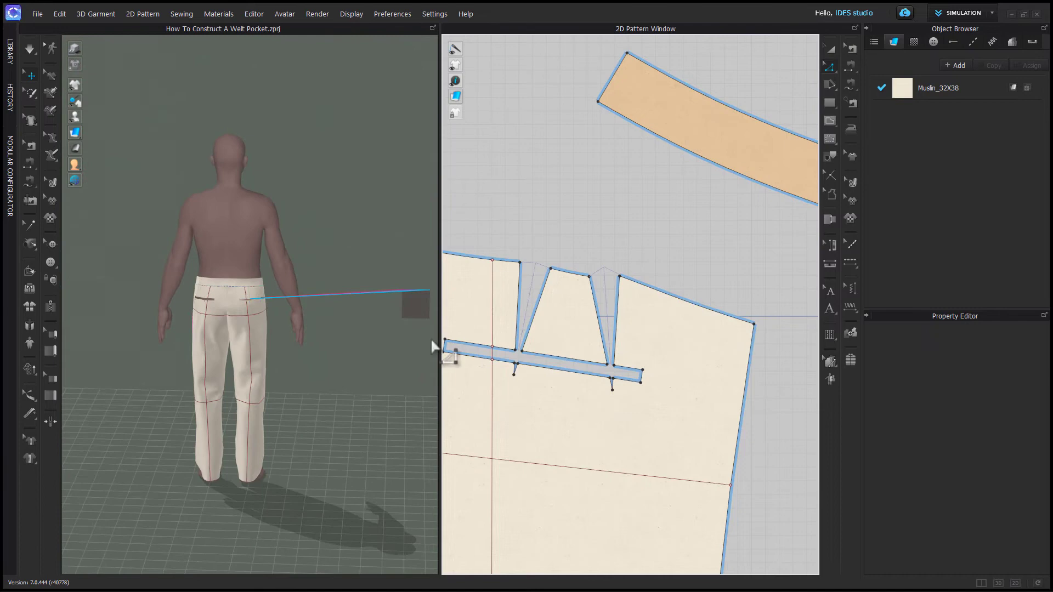
left_click(414, 302)
right_click(418, 306)
left_click(465, 302)
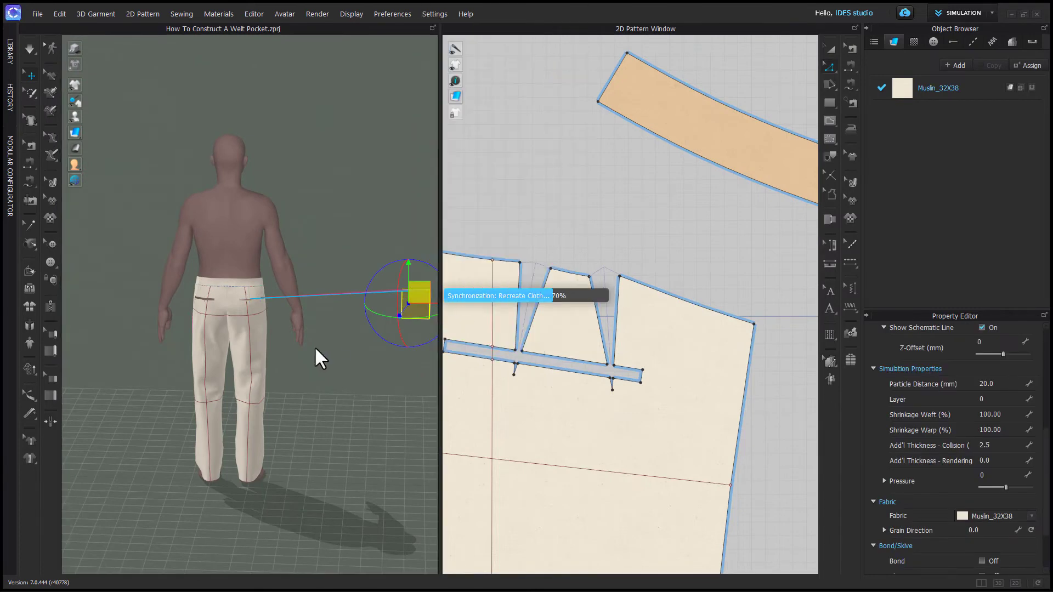
scroll(301, 352, "up", 10)
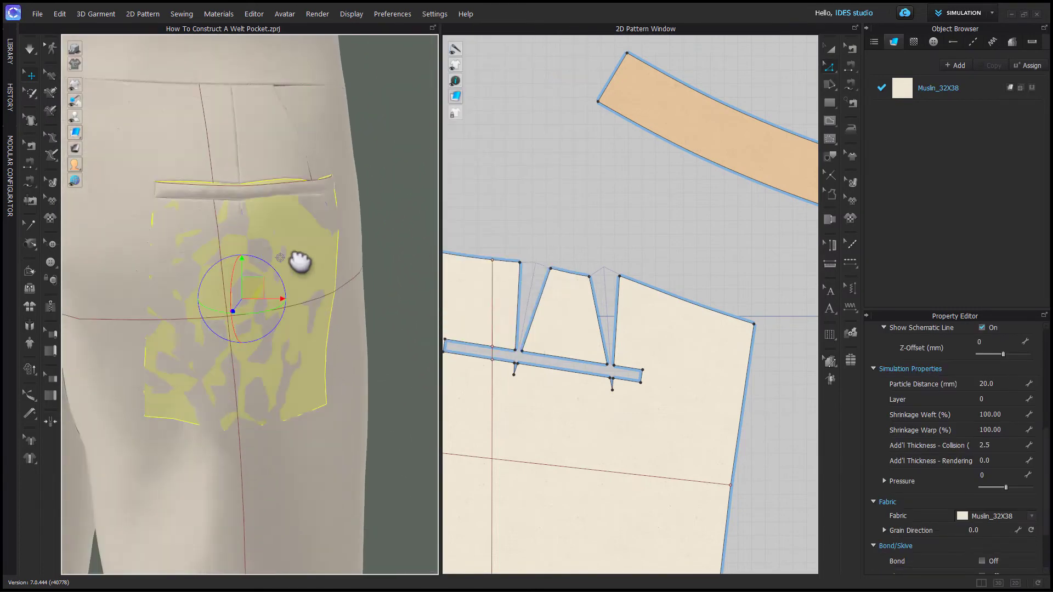
scroll(300, 269, "up", 4)
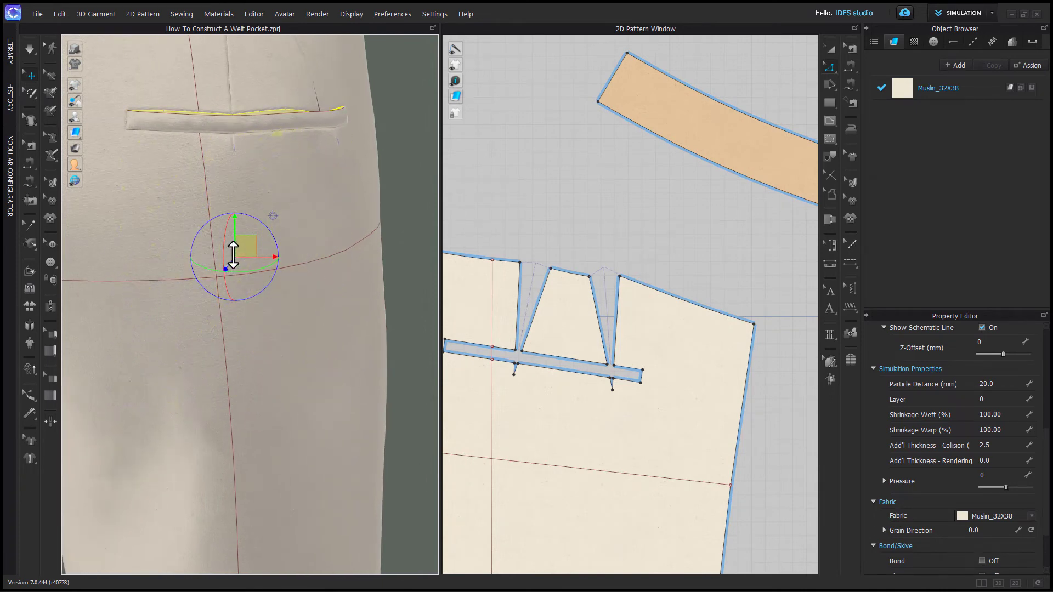
- Hide the trousers back panel in 3D to inspect the pocket bag and welt behind it, and show the panel again
left_click(234, 363)
right_click(234, 363)
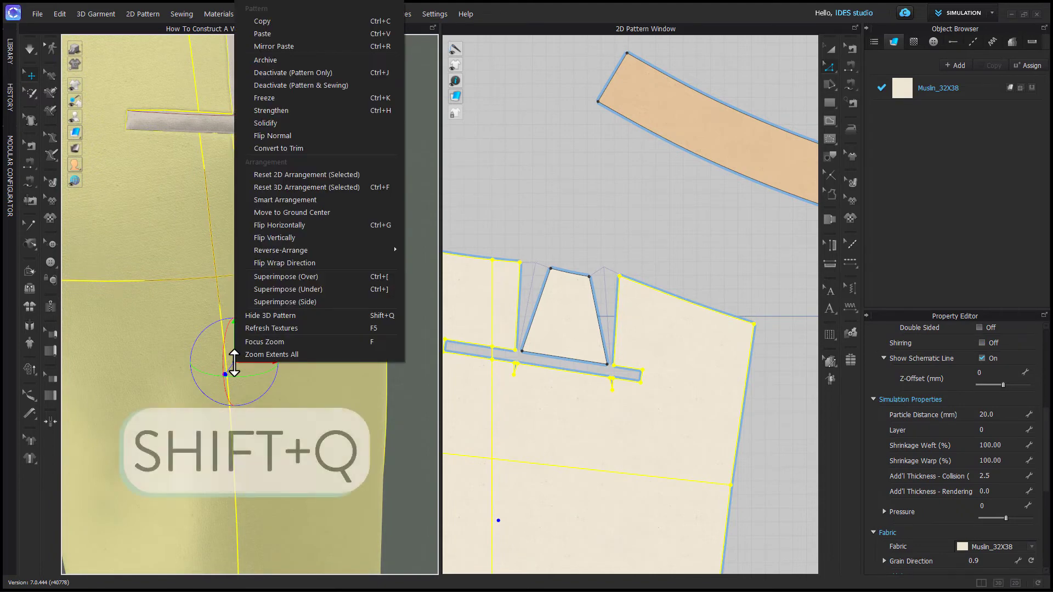
left_click(258, 316)
scroll(260, 336, "down", 3)
right_click_drag(266, 372, 251, 377)
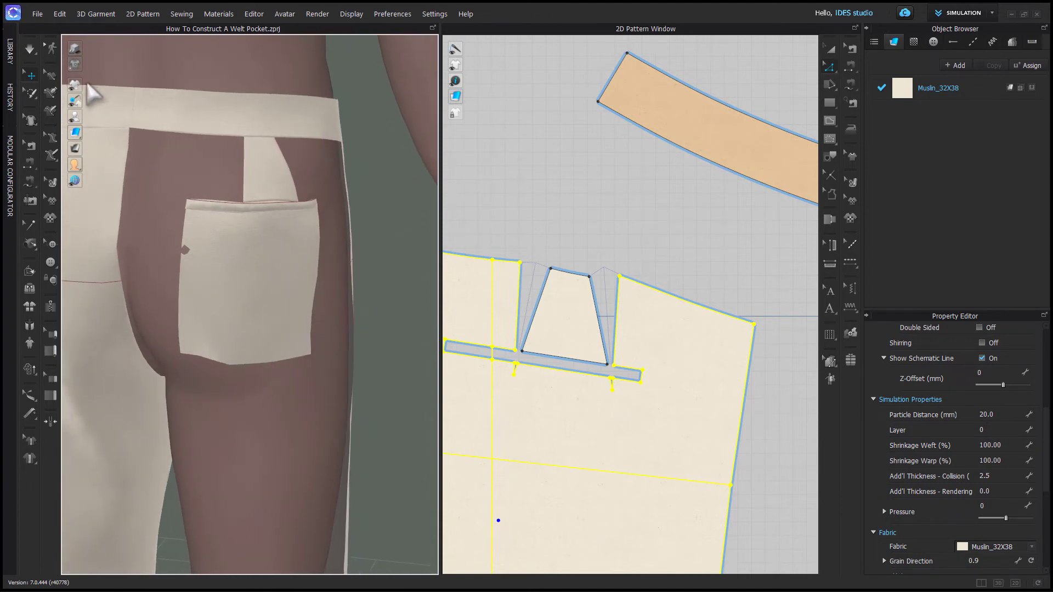
mouse_move(87, 86)
key("shift+c")
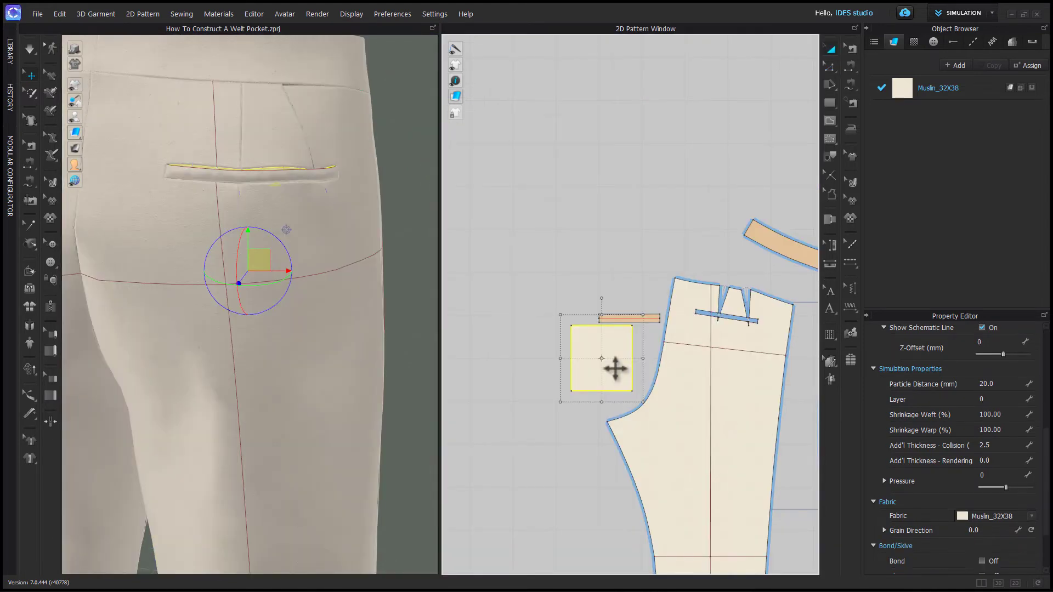
- Duplicate the pocket bag rectangle in the 2D layout and place the copy beside it, on the side away from the trousers
key("super+c")
key("super+v")
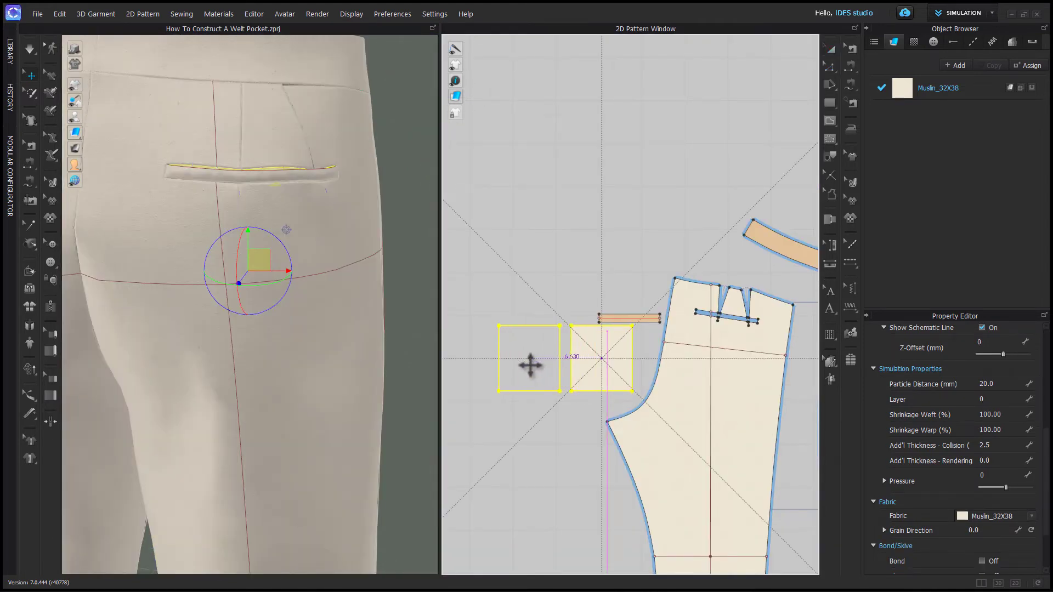
left_click(536, 366)
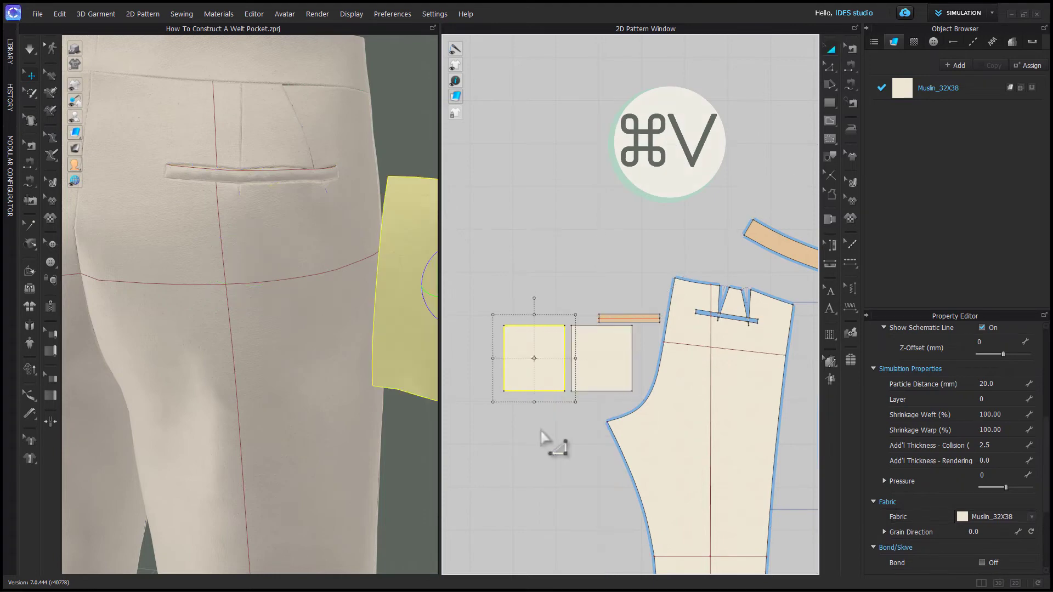
left_click(543, 439)
- Move the top edge of the copied pocket bag piece inward by 0.375 in to shorten it
scroll(546, 408, "up", 2)
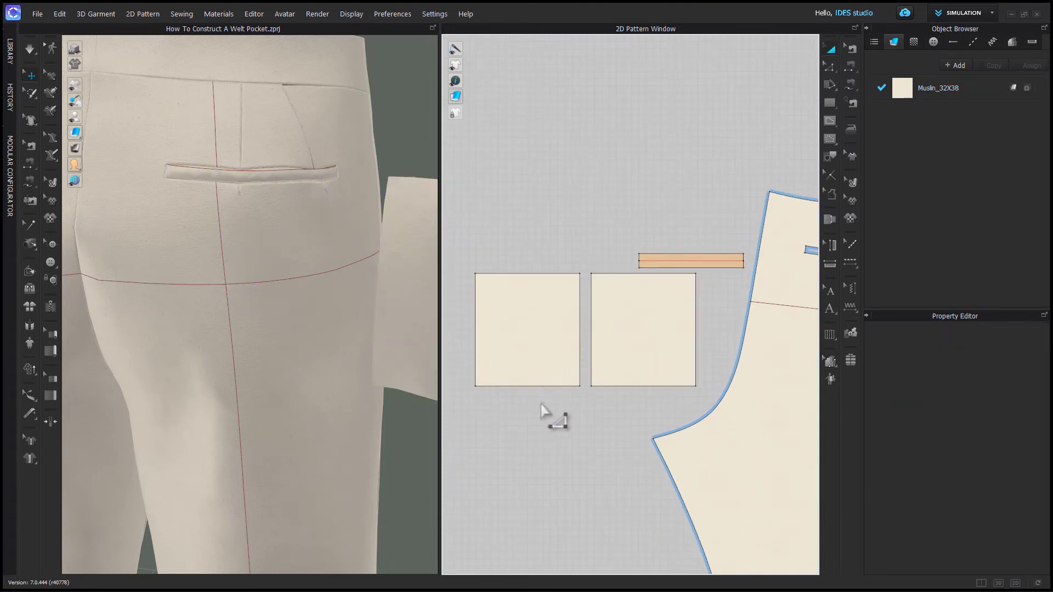
key("z")
left_click(523, 274)
left_click_drag(522, 277, 522, 280)
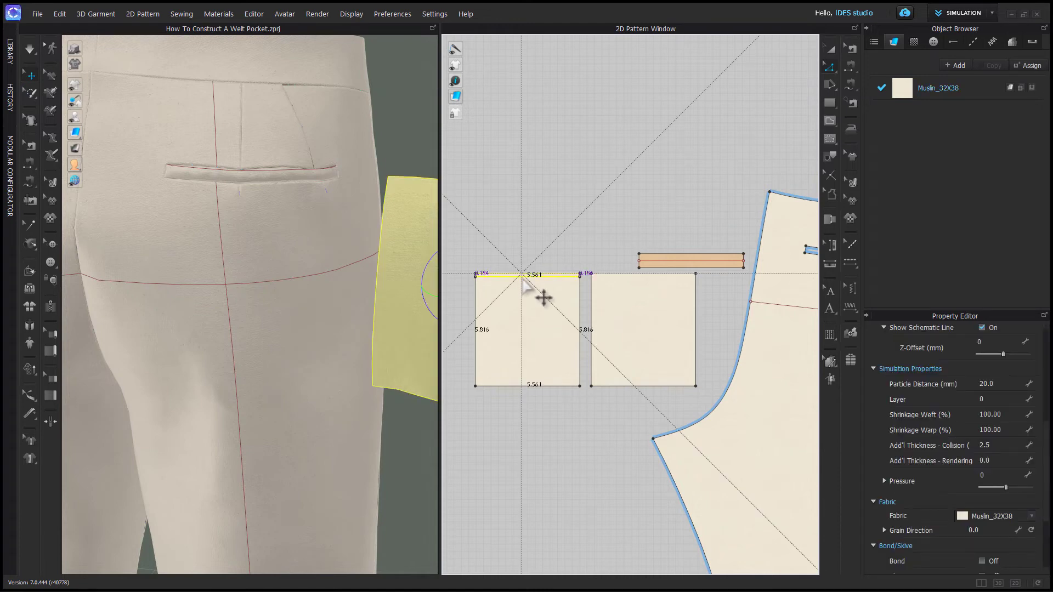
right_click(523, 280)
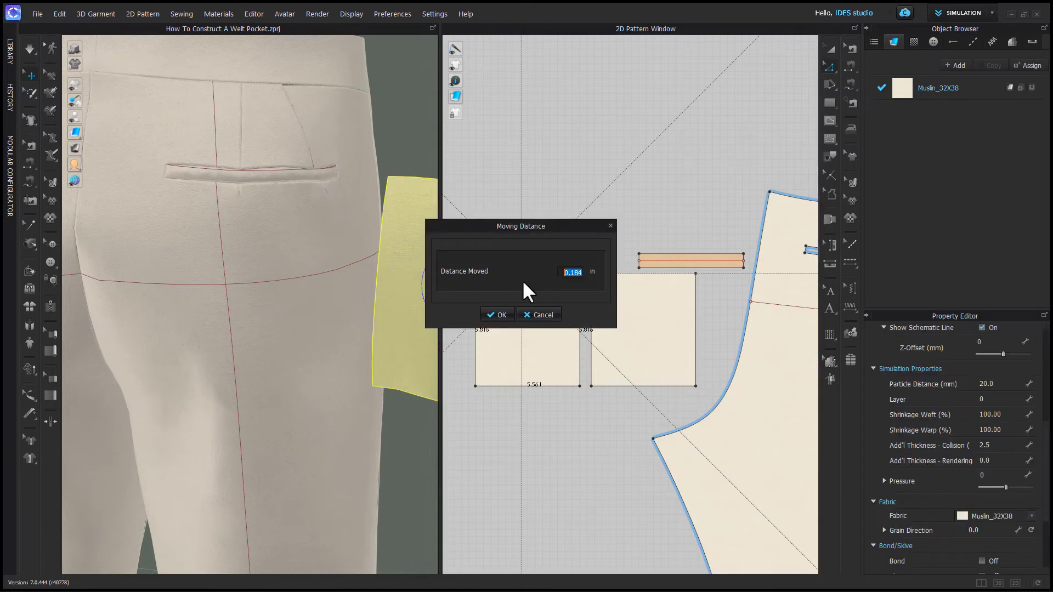
type(".375")
key("Return")
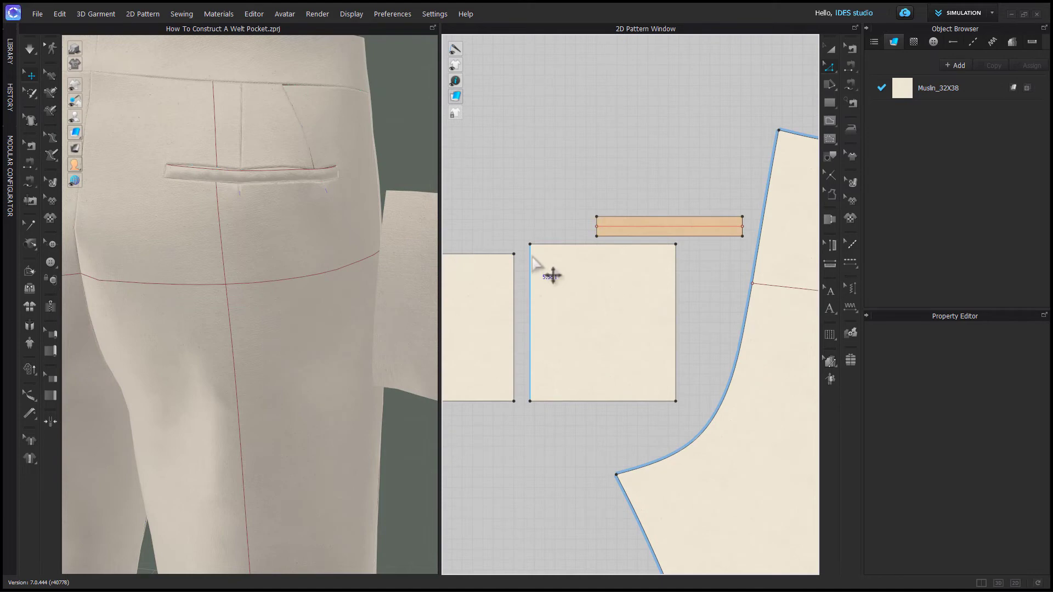
- Split the left side edge of the original pocket bag piece into two lines, 0.375 in from its top corner
right_click(531, 258)
left_click(560, 325)
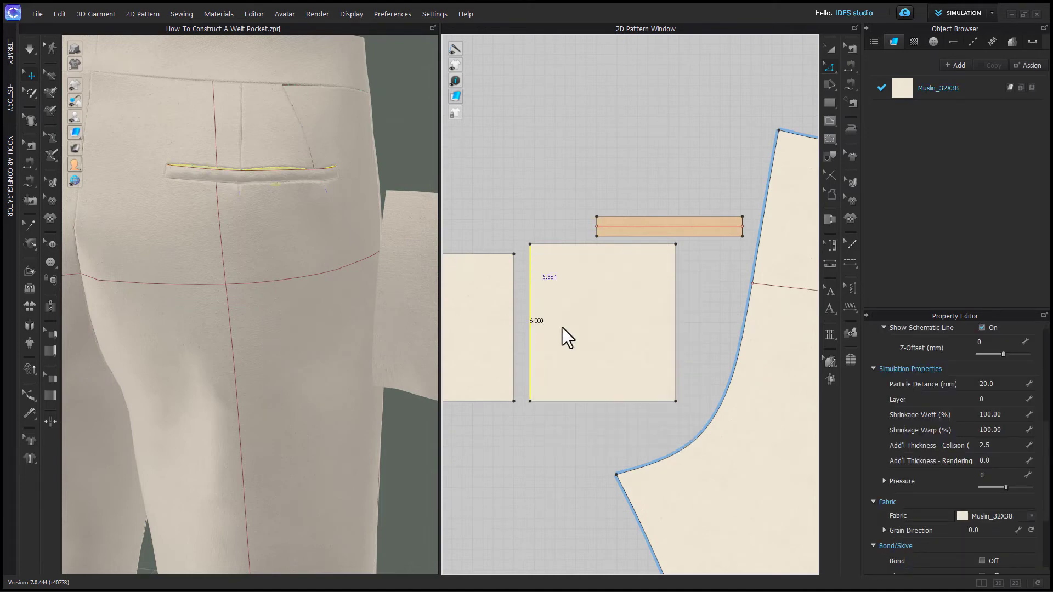
type(".375")
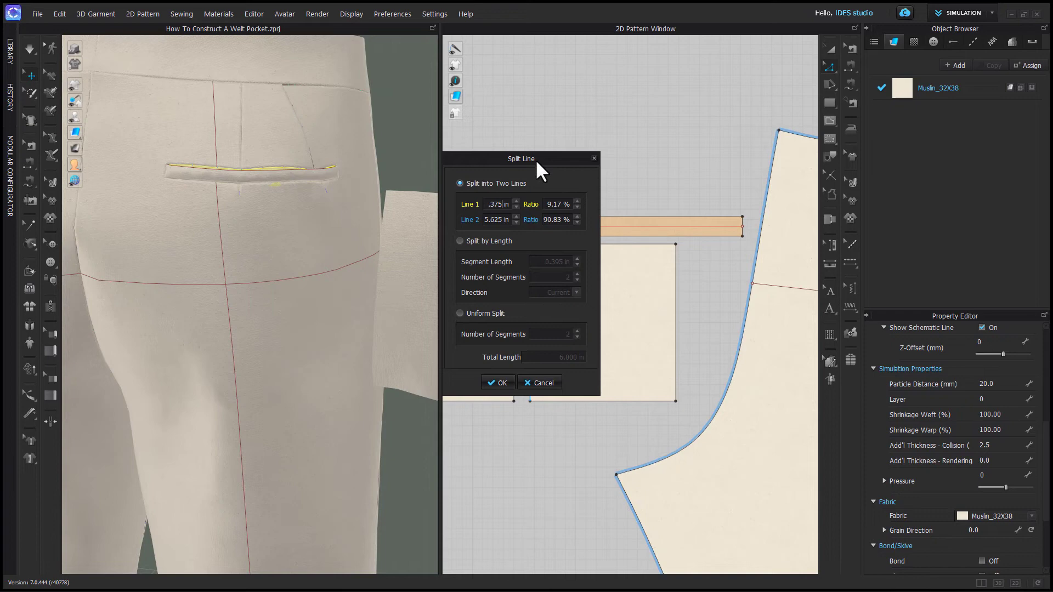
left_click_drag(535, 159, 439, 169)
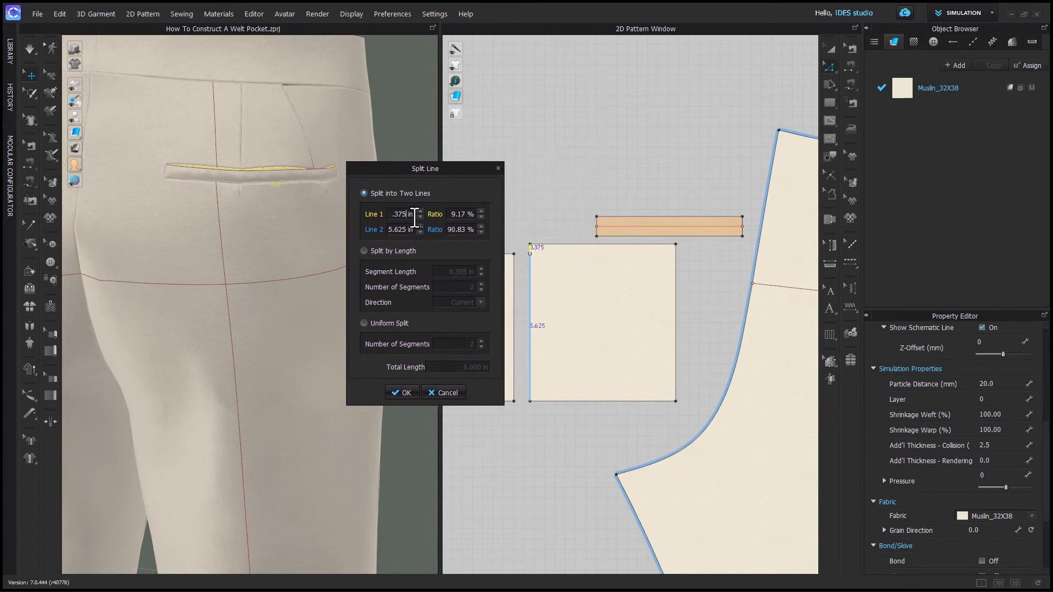
left_click(402, 393)
- Split the right side edge of the original pocket bag piece into two lines, 0.375 in from its top corner
right_click(676, 253)
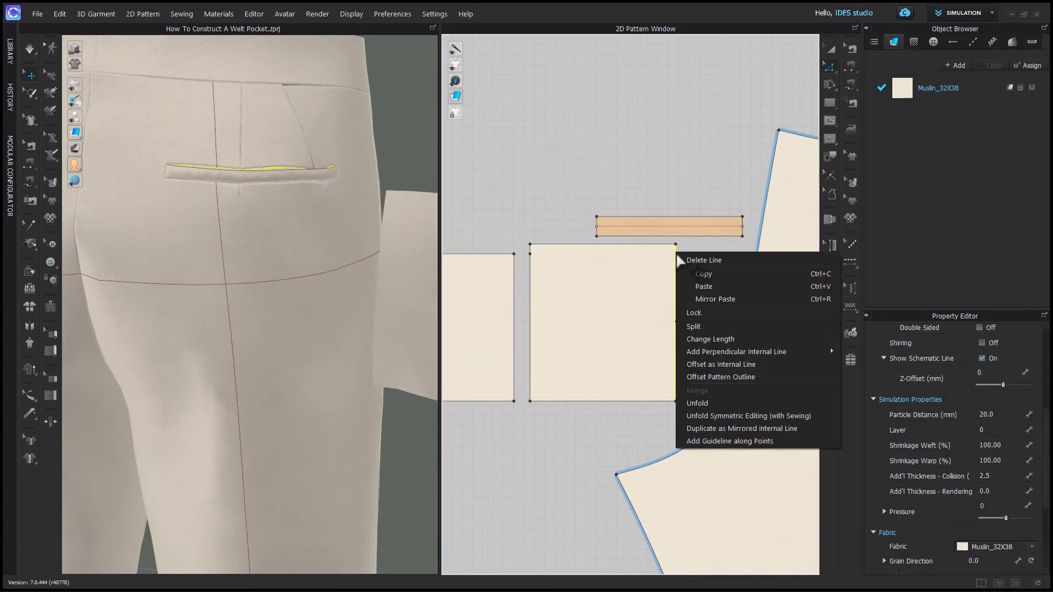
left_click(698, 326)
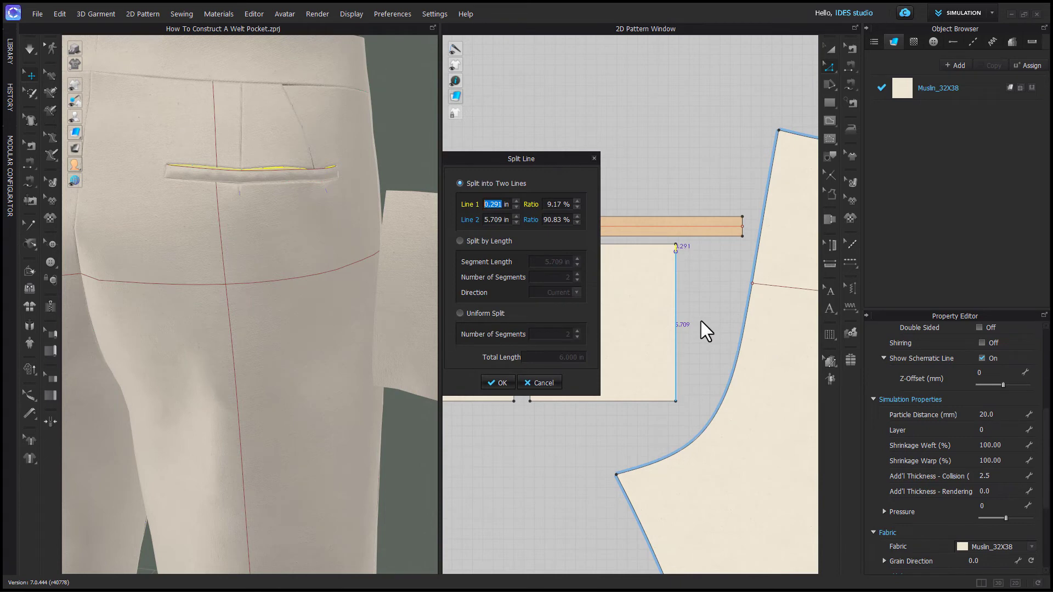
type(".375")
key("Return")
left_click(701, 321)
- Free-sew the sides and bottom of the copied pocket bag piece to the original's matching edges below the split points
scroll(700, 321, "down", 4)
middle_click_drag(597, 415, 613, 403)
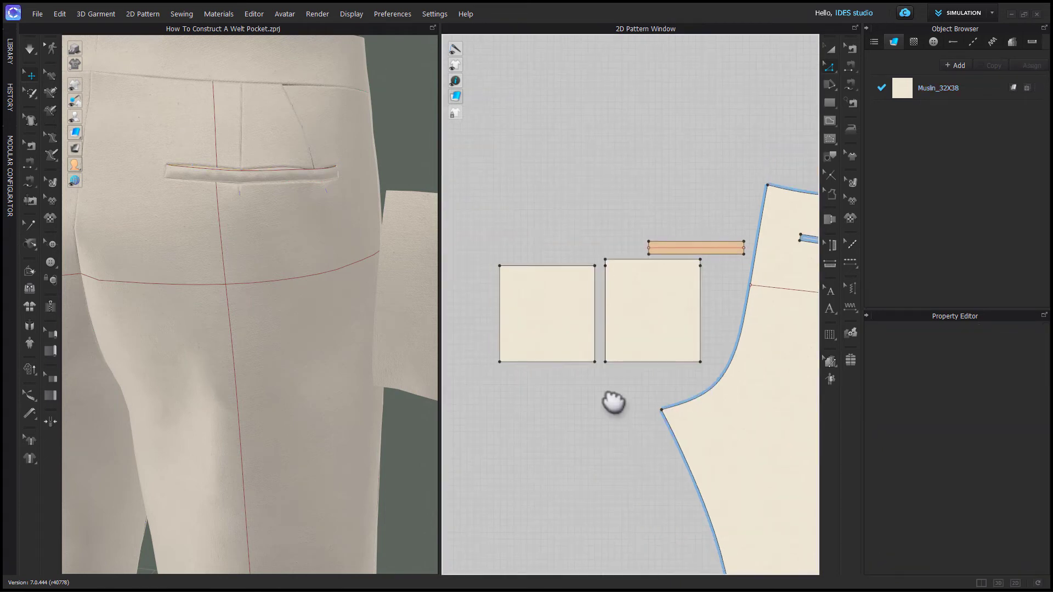
key("m")
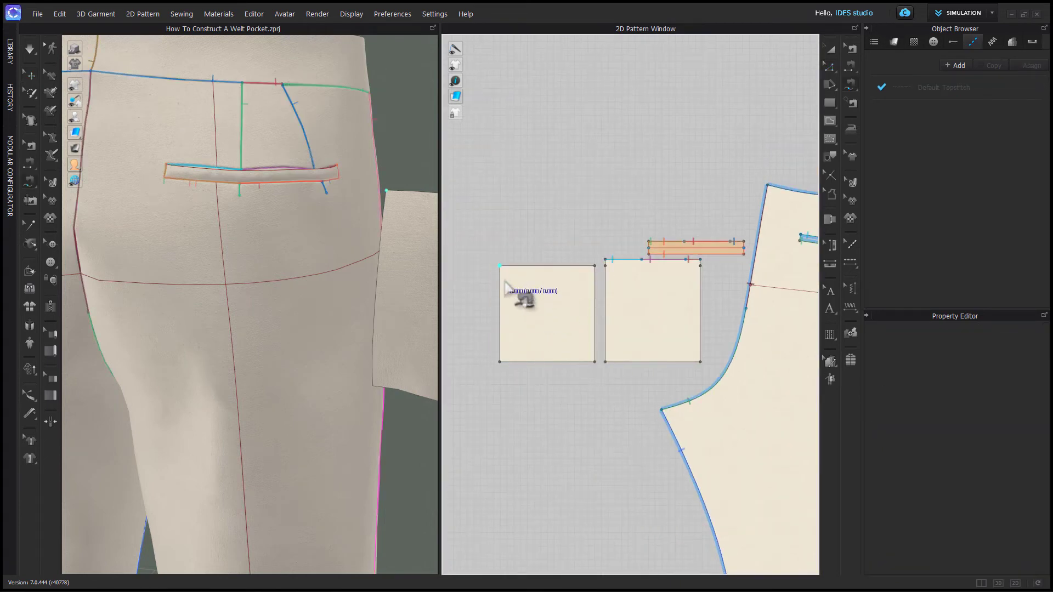
left_click(504, 283)
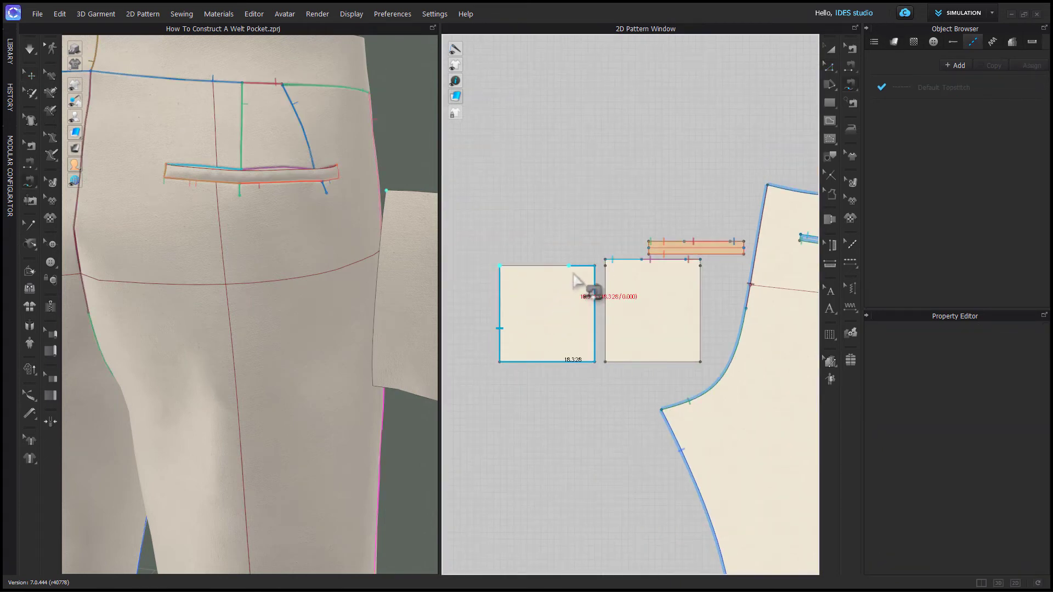
left_click(605, 267)
left_click(700, 266)
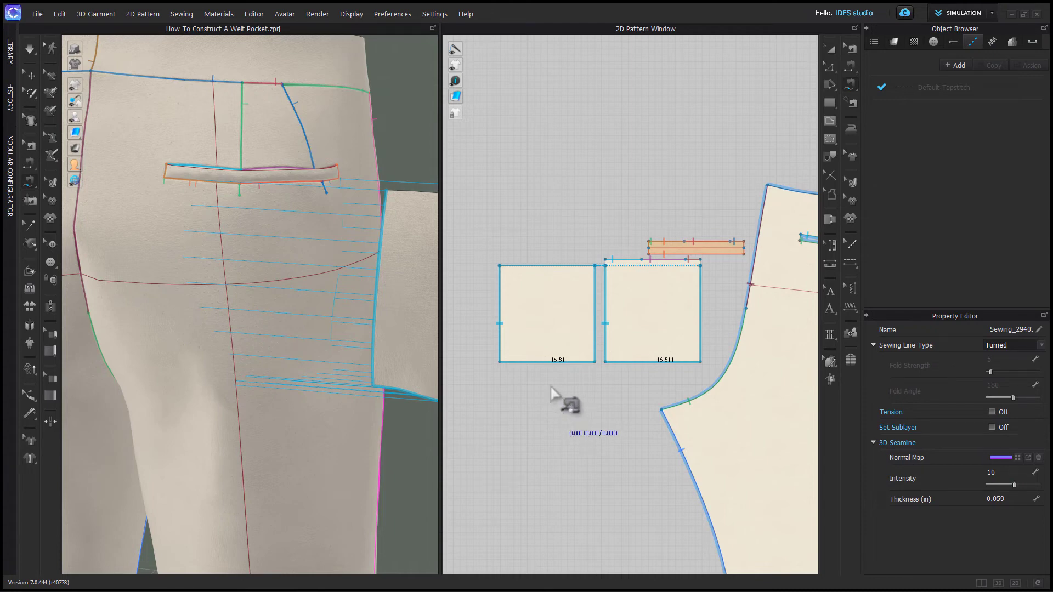
- Superimpose the copied pocket bag piece over the original in 3D, and move it inward behind the trousers back panel
key("a")
left_click(544, 356)
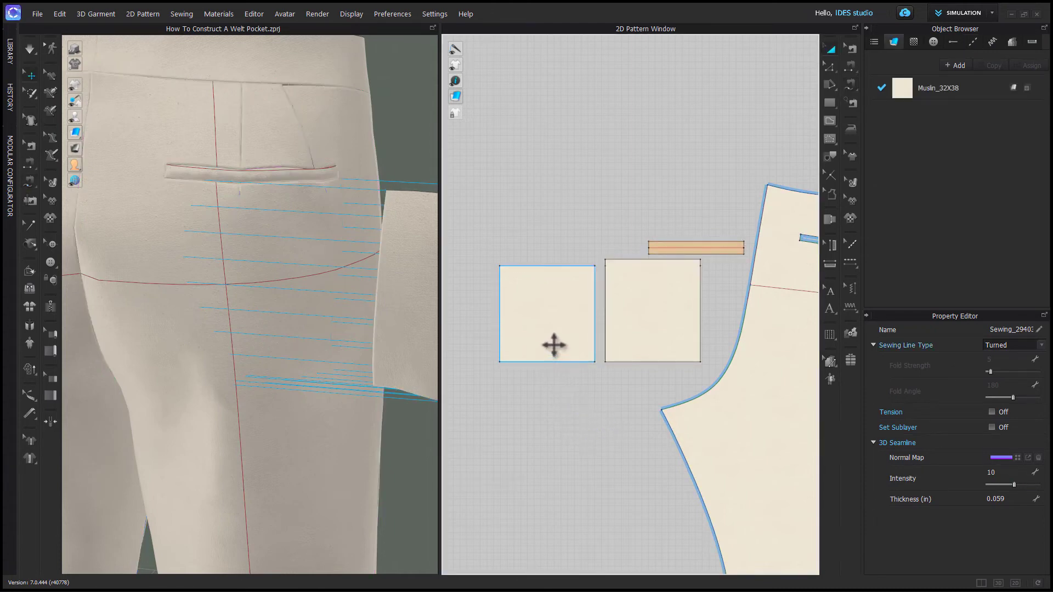
left_click(554, 344)
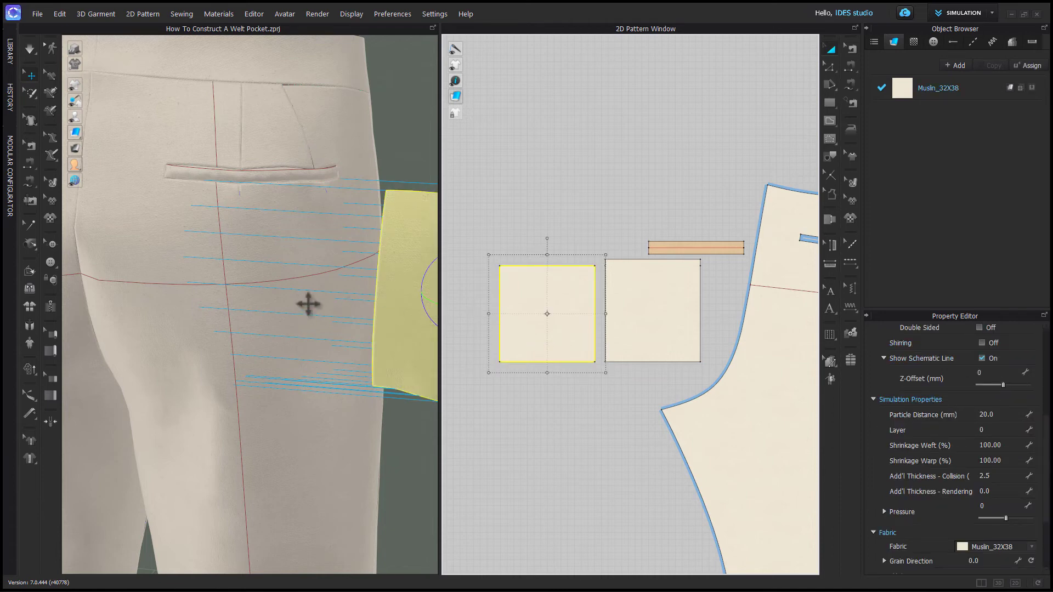
scroll(308, 304, "down", 2)
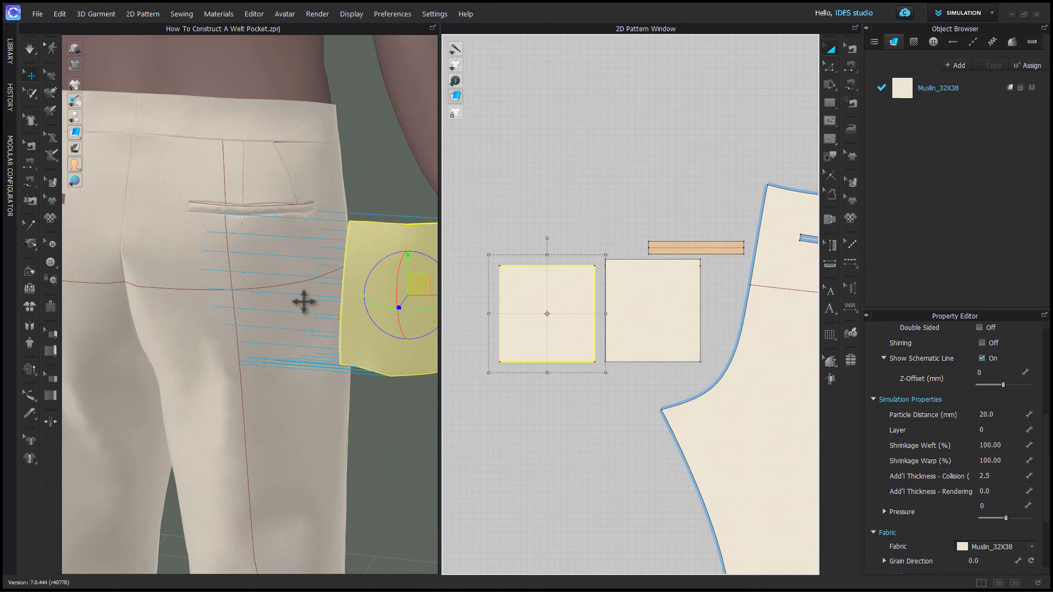
scroll(304, 302, "down", 2)
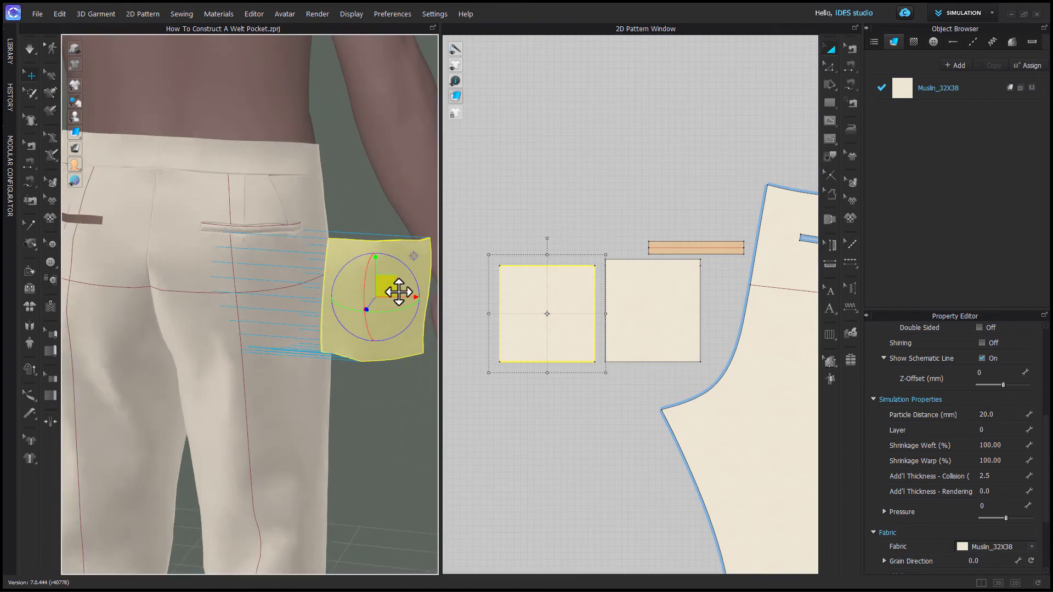
right_click(398, 291)
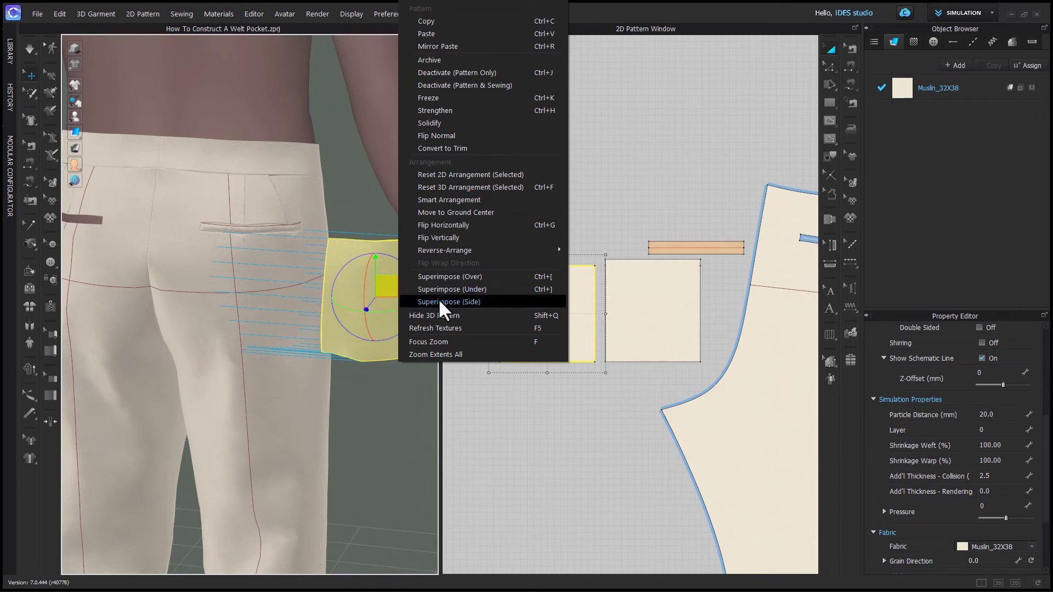
left_click(454, 277)
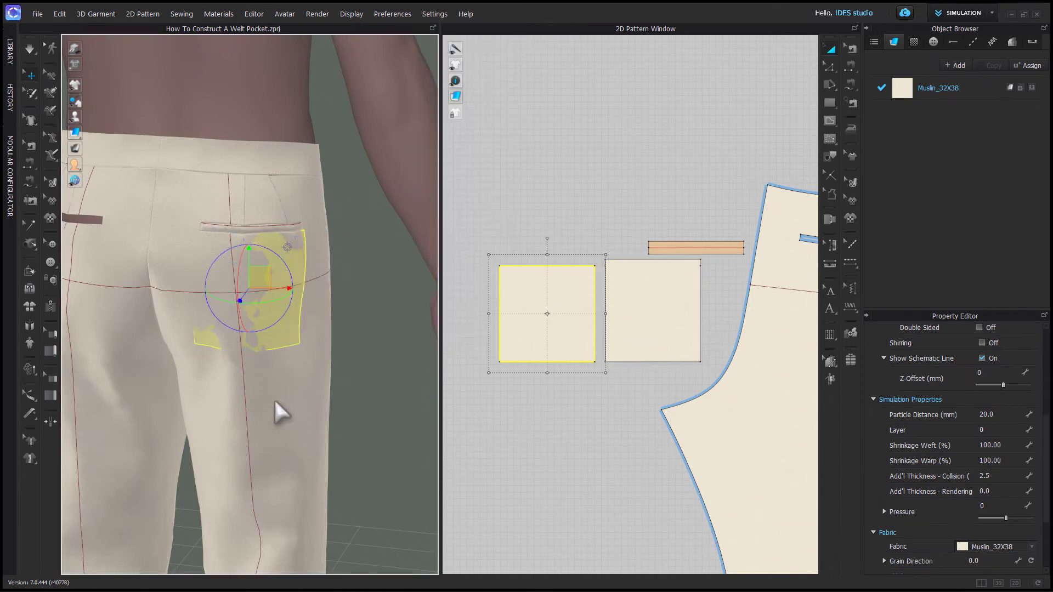
scroll(241, 283, "up", 2)
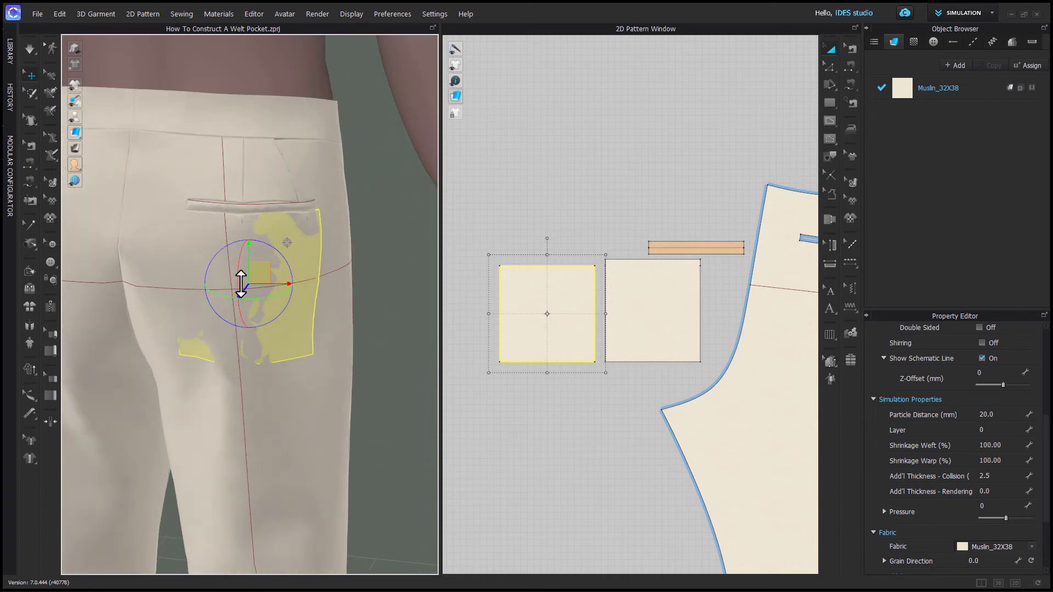
left_click_drag(244, 289, 244, 284)
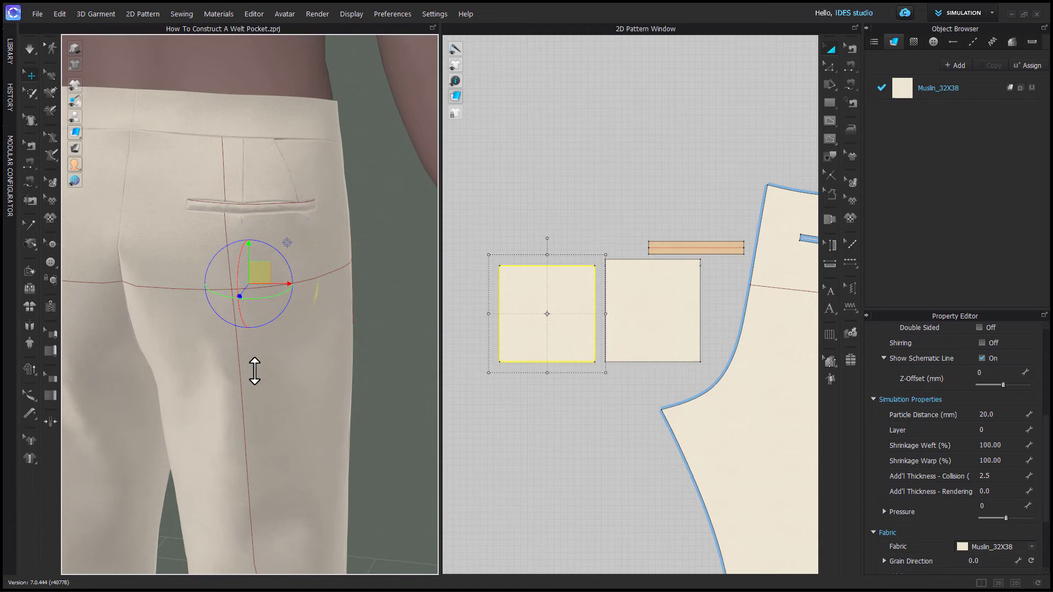
- Hide the trousers back panel in 3D, move the original pocket bag piece inward behind the copy, and simulate
left_click(254, 371)
key("shift+q")
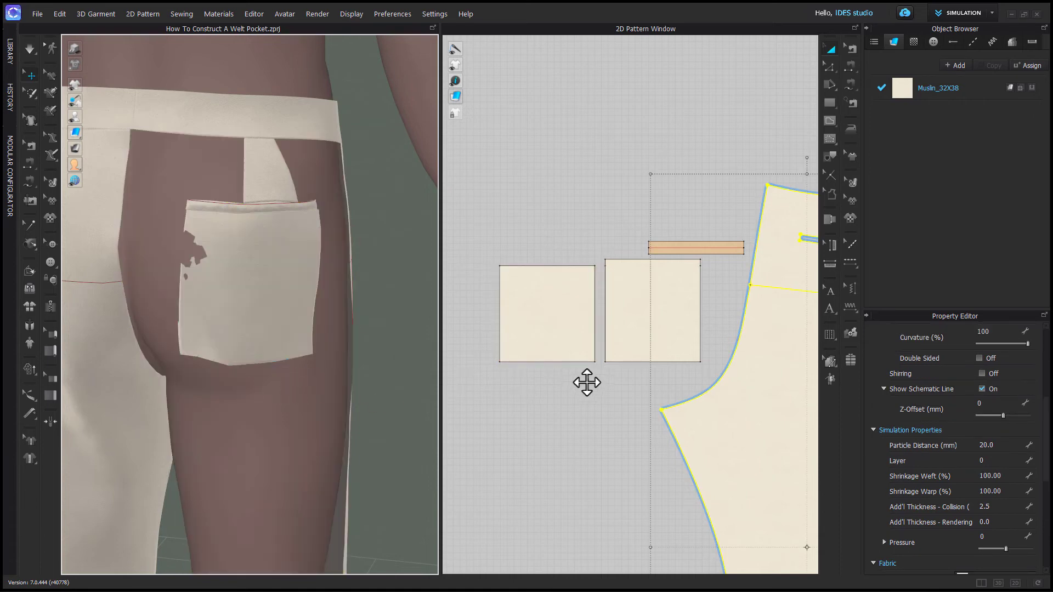
left_click(572, 343)
left_click(651, 334)
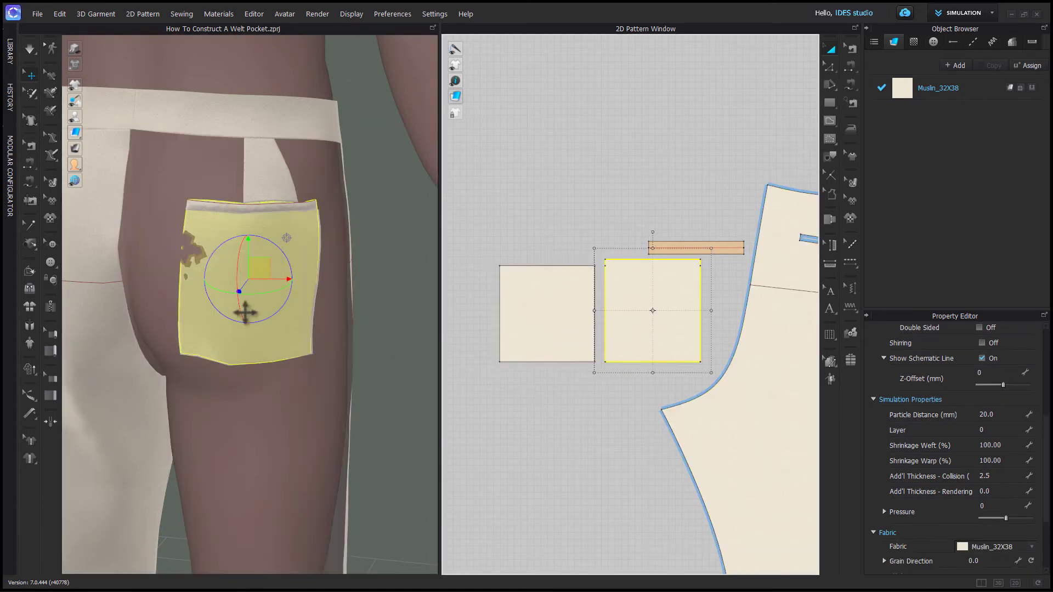
scroll(244, 302, "up", 2)
left_click_drag(247, 277, 247, 273)
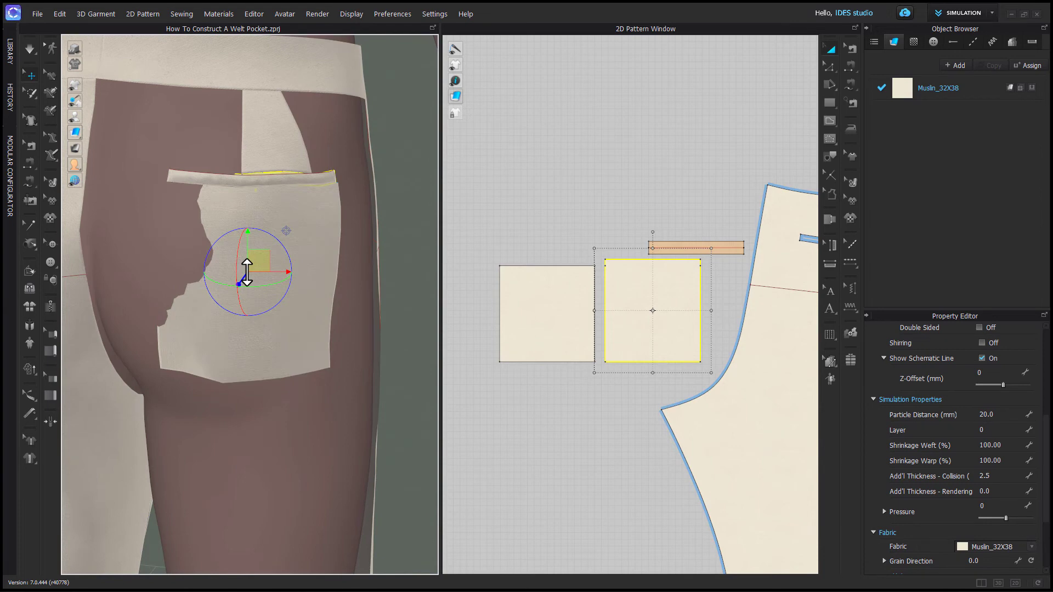
left_click(521, 420)
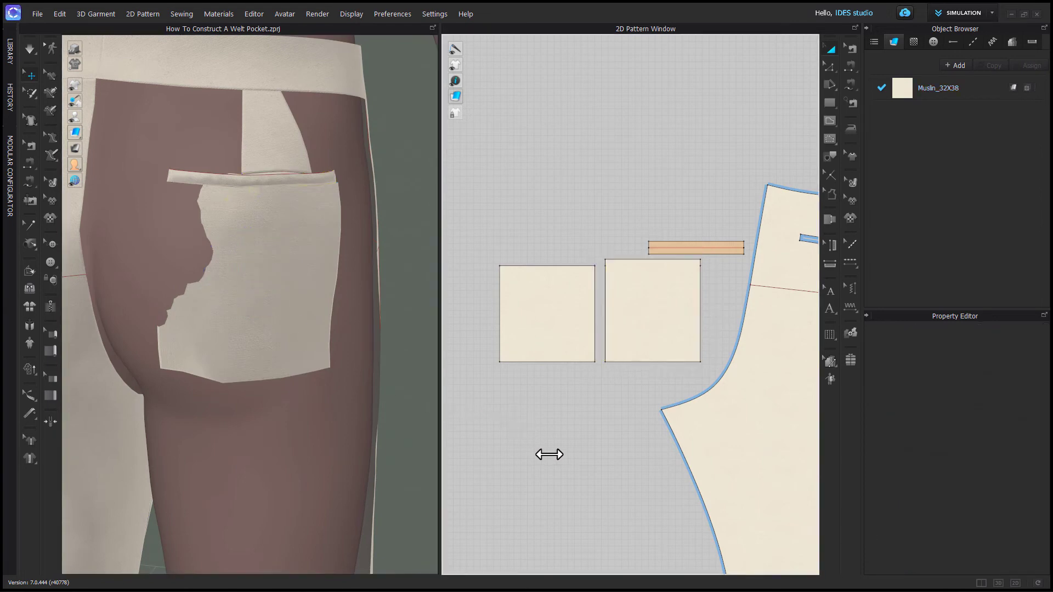
right_click_drag(296, 428, 315, 441)
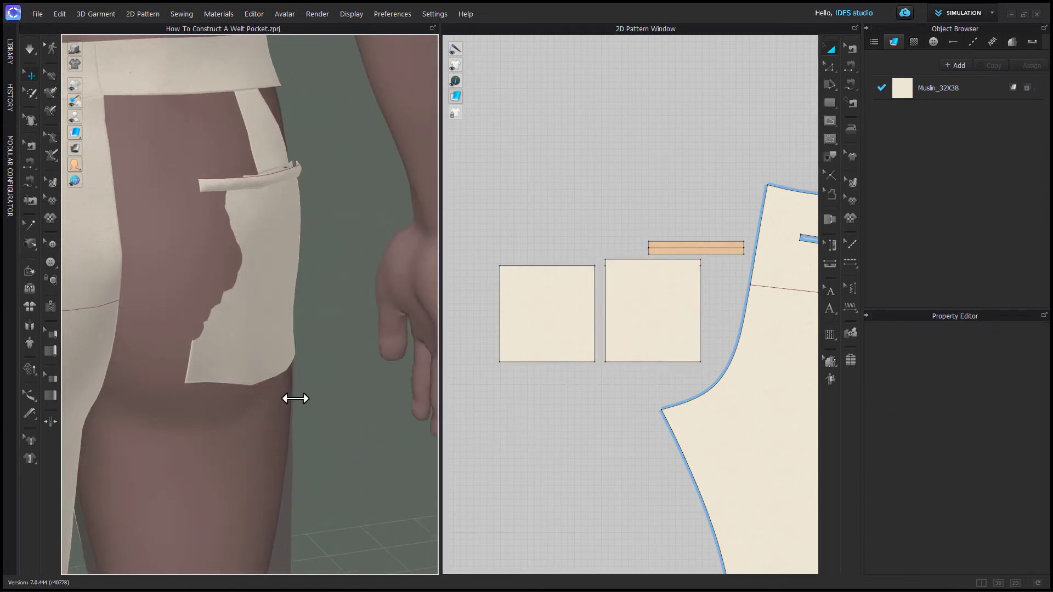
key("space")
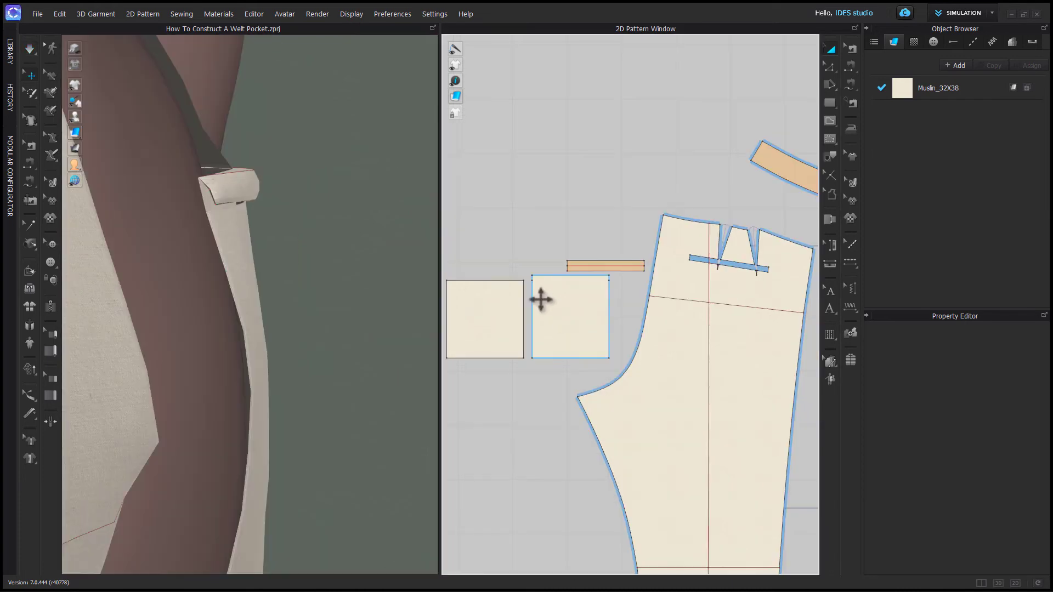
- Sew the two 0.375 in side segments of the original pocket bag piece to the short ends of the welt opening
scroll(541, 298, "up", 3)
left_click(528, 268)
left_click(802, 237)
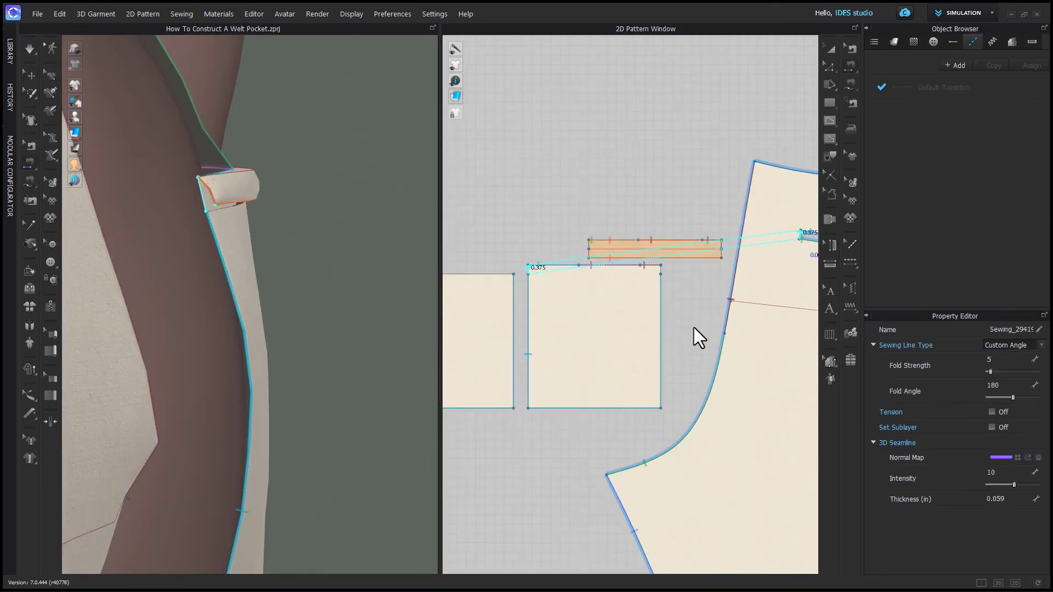
middle_click_drag(700, 320, 636, 322)
left_click(596, 271)
middle_click_drag(775, 277, 602, 296)
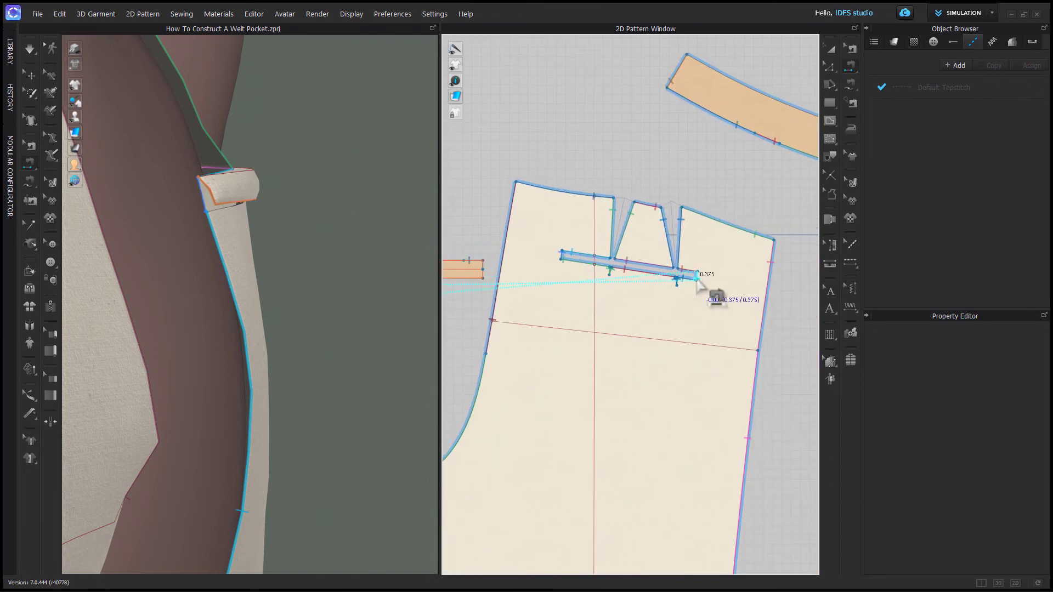
left_click(697, 275)
- Sew the top edge of the copied pocket bag piece to the segments of the welt opening's lower edge
scroll(583, 387, "down", 3)
middle_click_drag(581, 385, 717, 361)
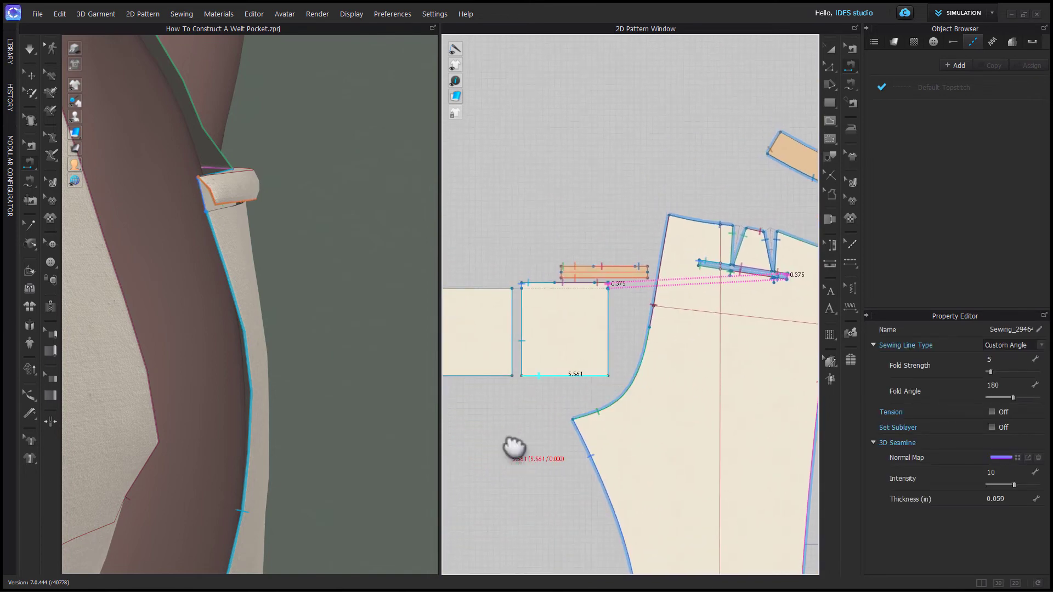
right_click_drag(514, 447, 555, 437)
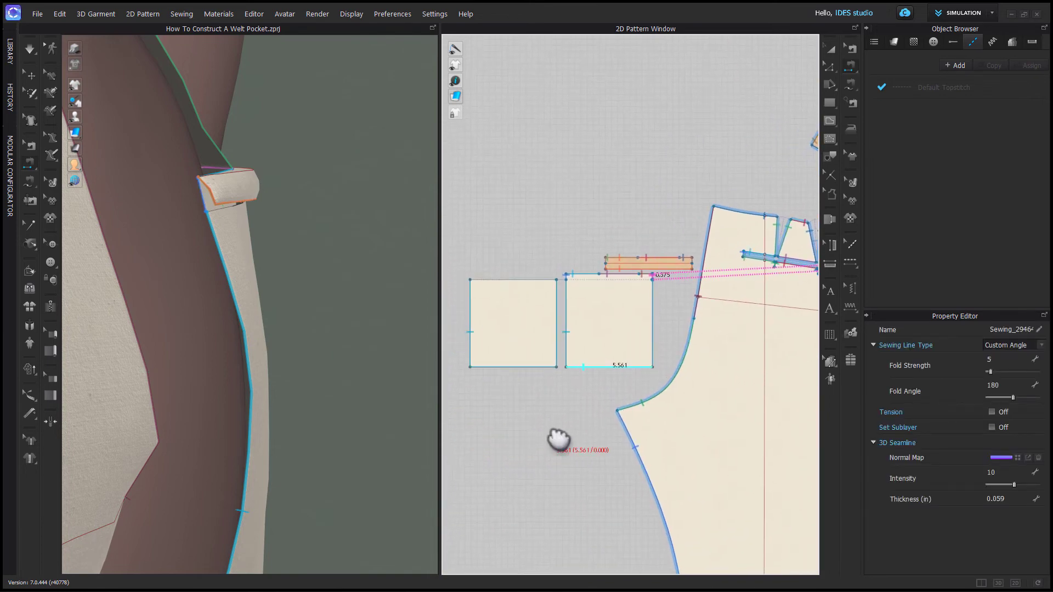
left_click(489, 287)
scroll(794, 305, "up", 4)
right_click_drag(795, 305, 644, 341)
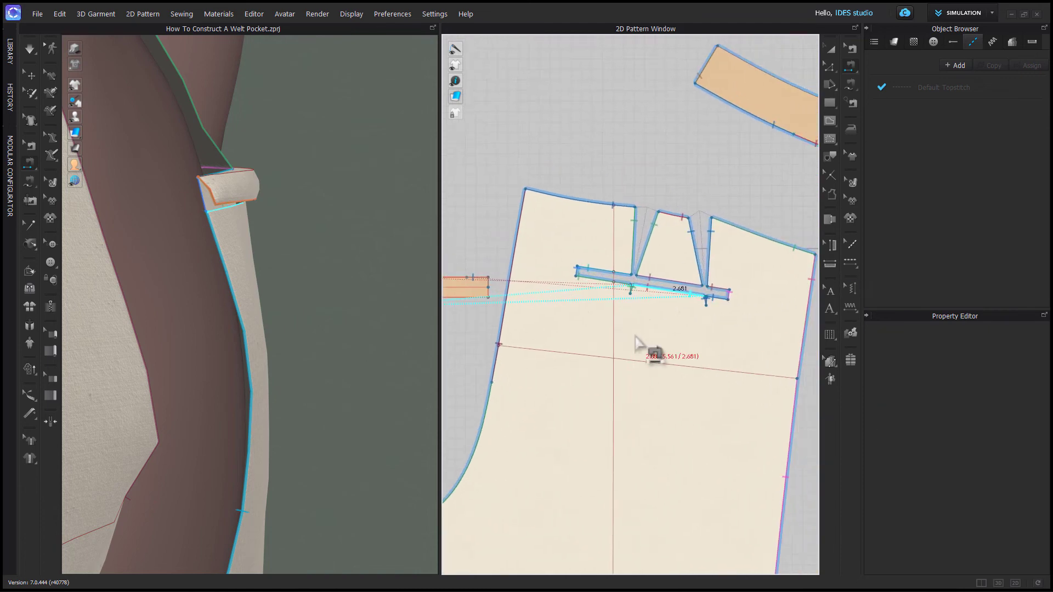
left_click(593, 284, "shift")
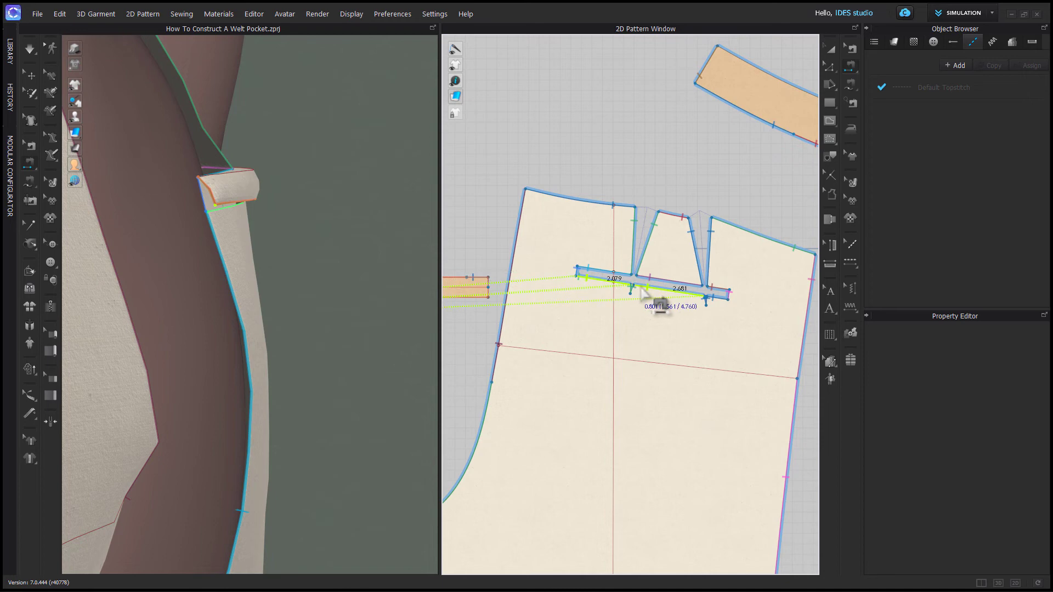
left_click(713, 300, "shift")
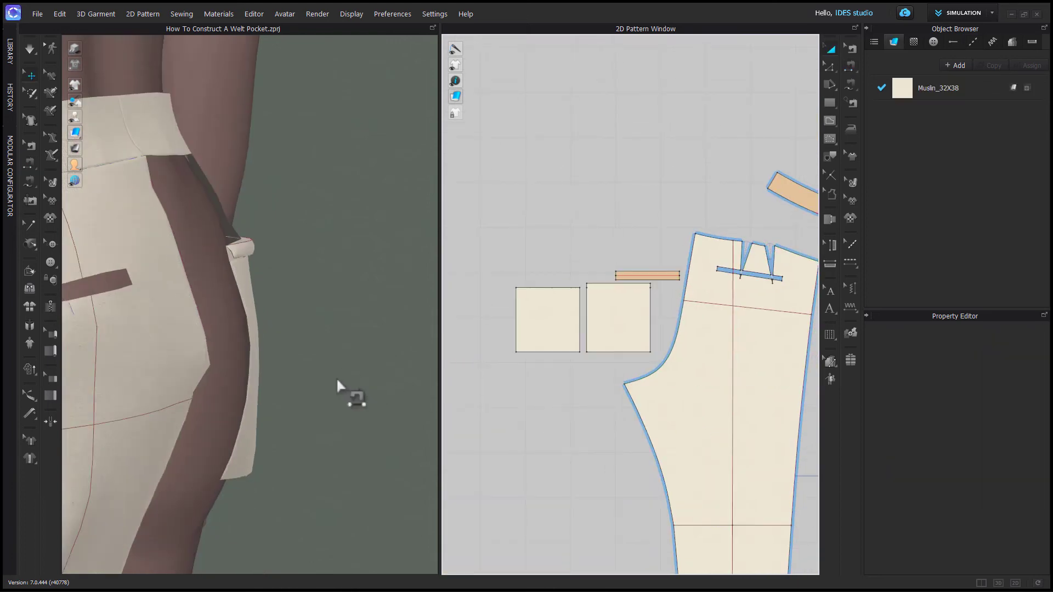
- Simulate the newly sewn pocket bag and check the welt pocket with the trousers back panel shown again
key("space")
scroll(337, 403, "up", 2)
right_click_drag(338, 403, 199, 406)
scroll(368, 390, "down", 2)
right_click_drag(378, 391, 290, 407)
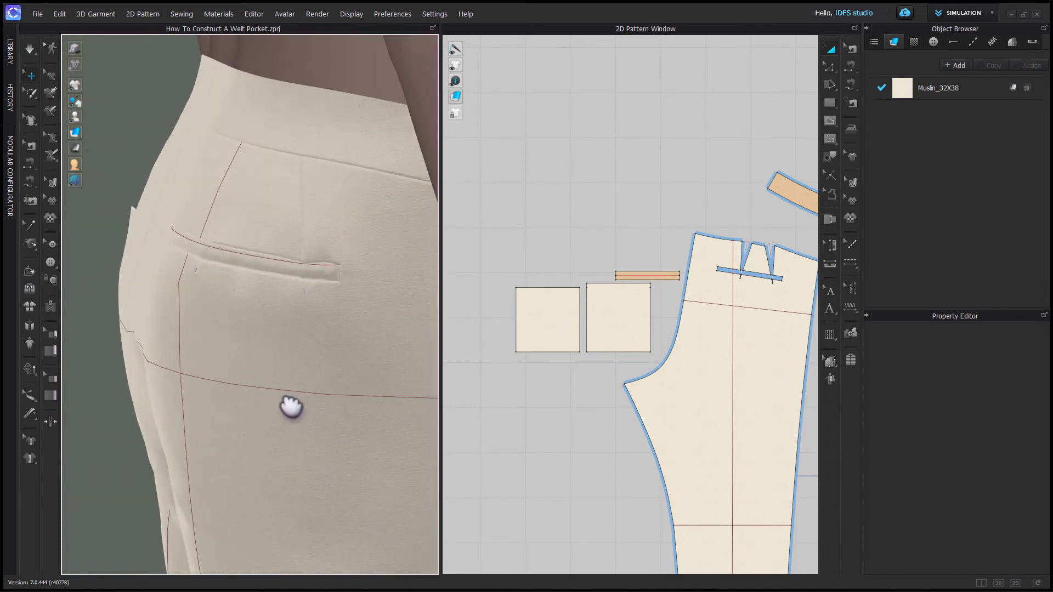
- Set the welt strip's additional collision thickness to 1.0 and re-simulate so it lies closer to the trousers
left_click(242, 275)
right_click_drag(254, 298, 263, 357)
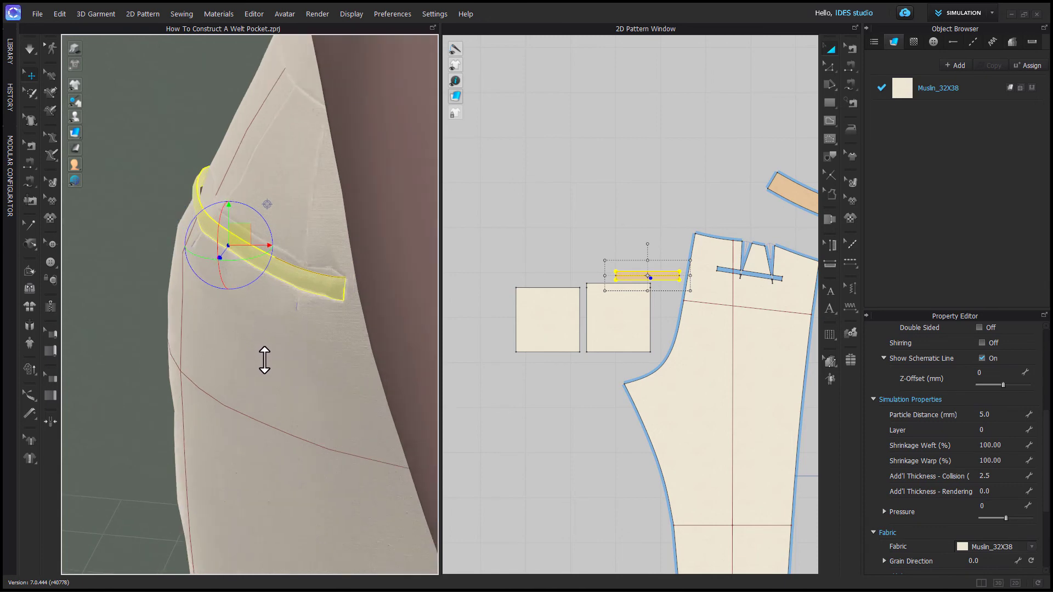
left_click(1003, 477)
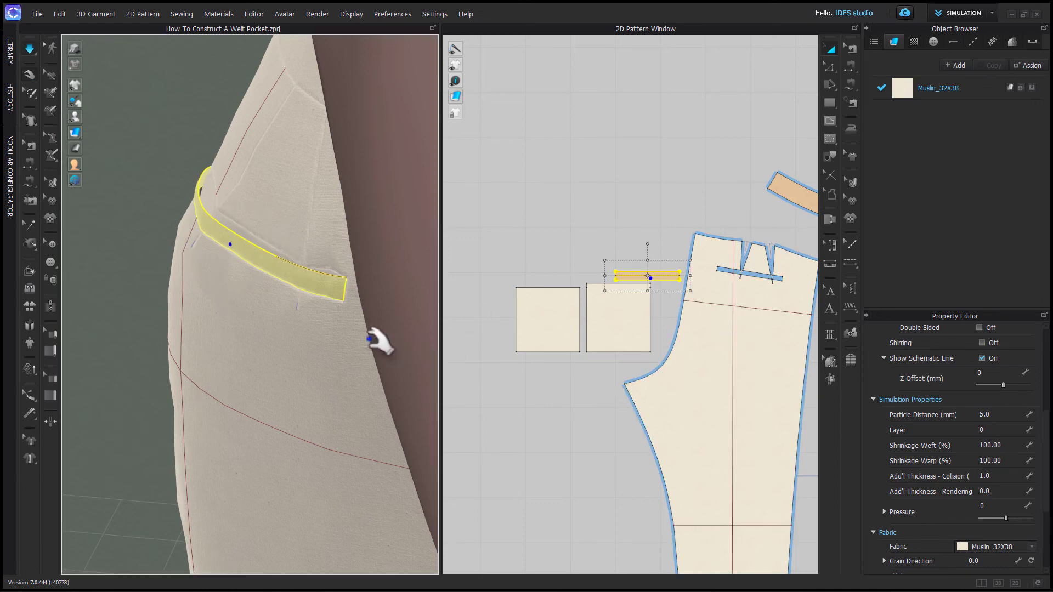
right_click_drag(225, 285, 413, 347)
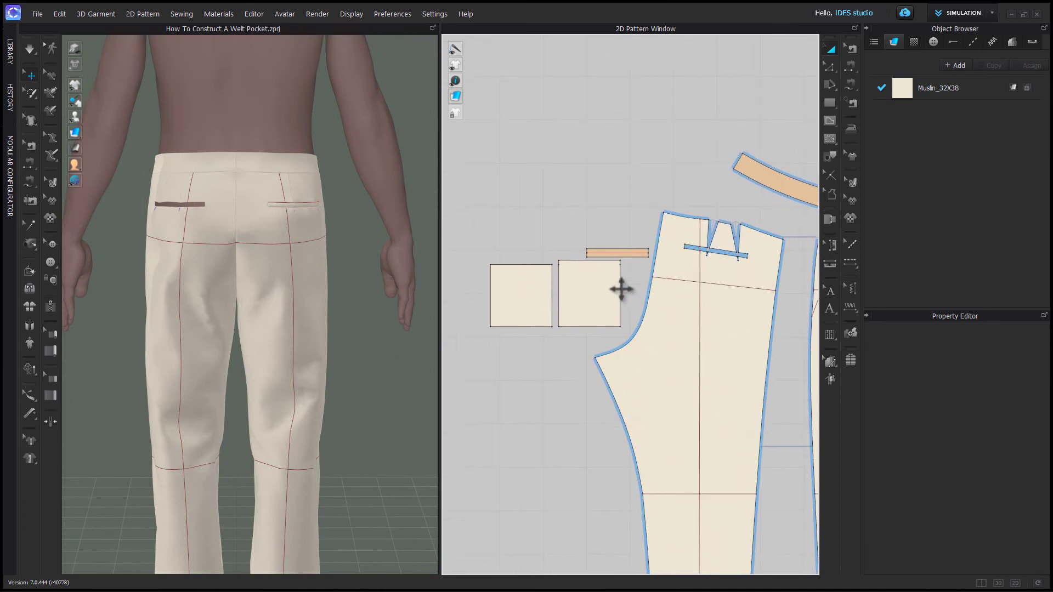
- Clone the welt strip and both pocket bag pieces as symmetric patterns with sewing, placed beside the opposite trousers back panel
left_click(614, 247)
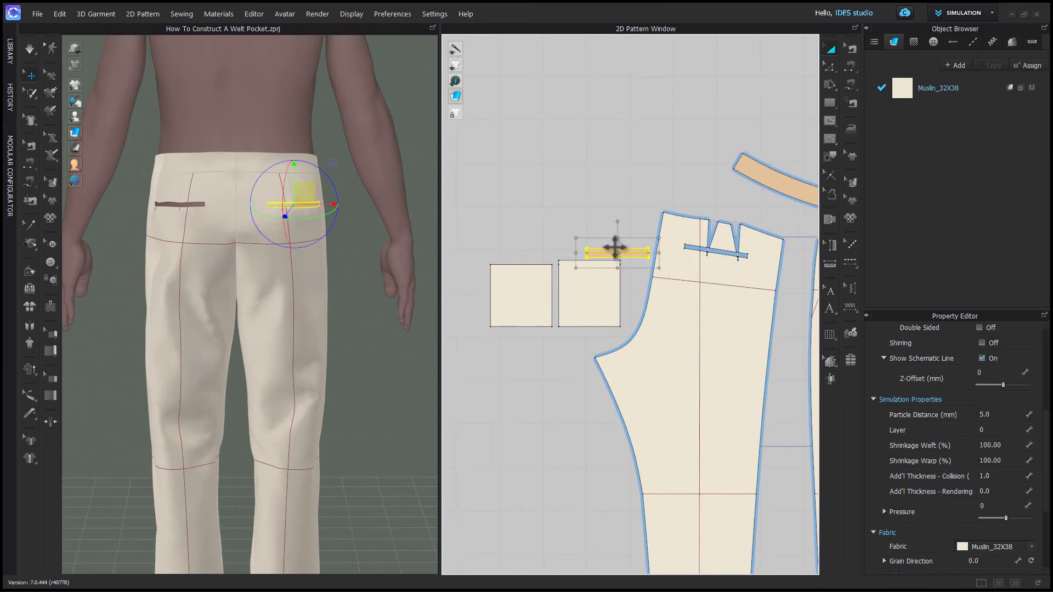
left_click(594, 281, "shift")
left_click(508, 300, "shift")
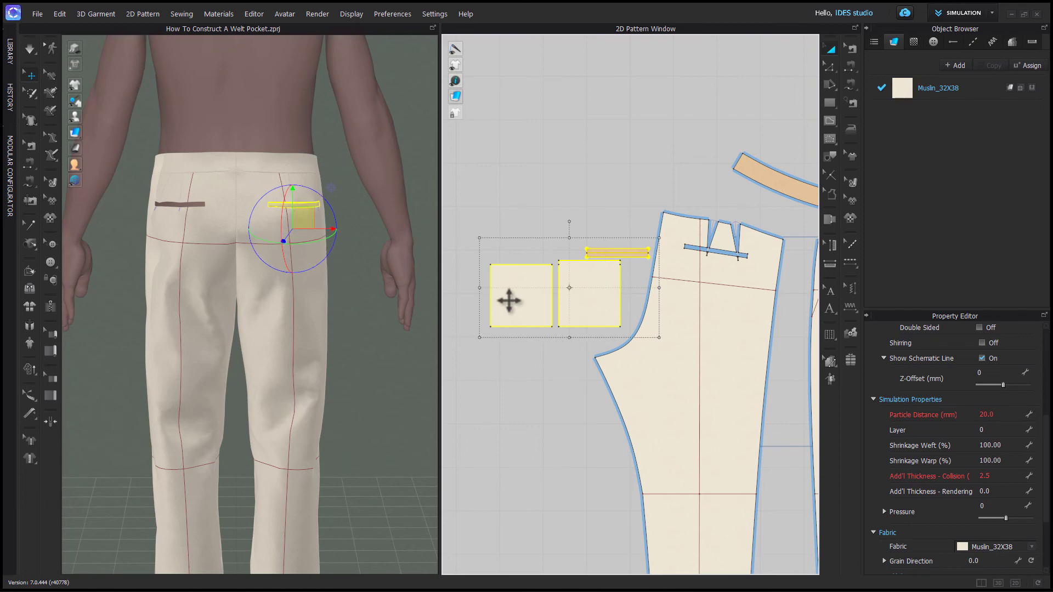
scroll(513, 301, "down", 3)
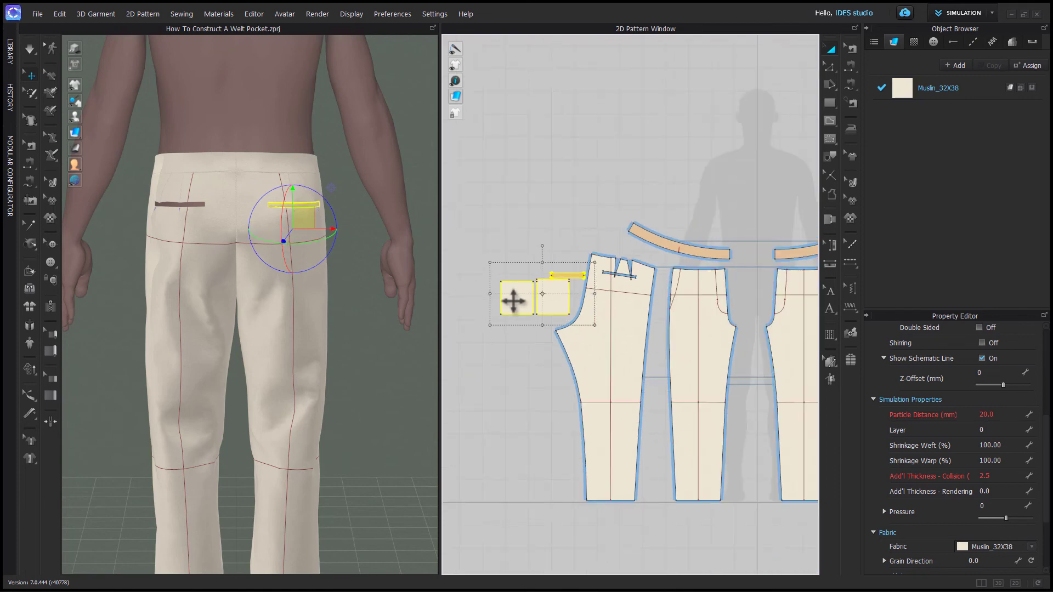
right_click(512, 300)
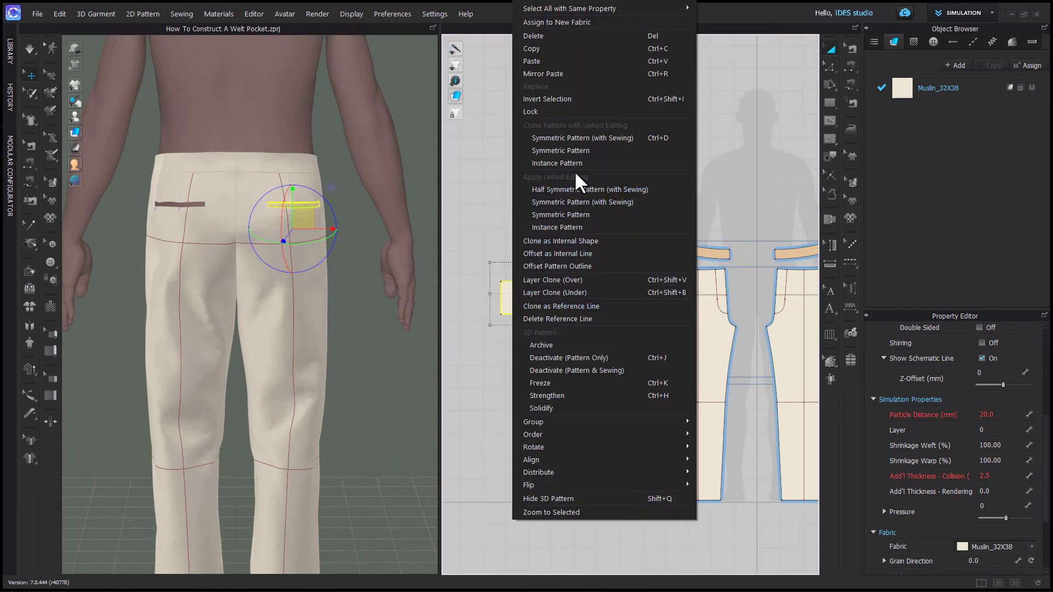
left_click(575, 138)
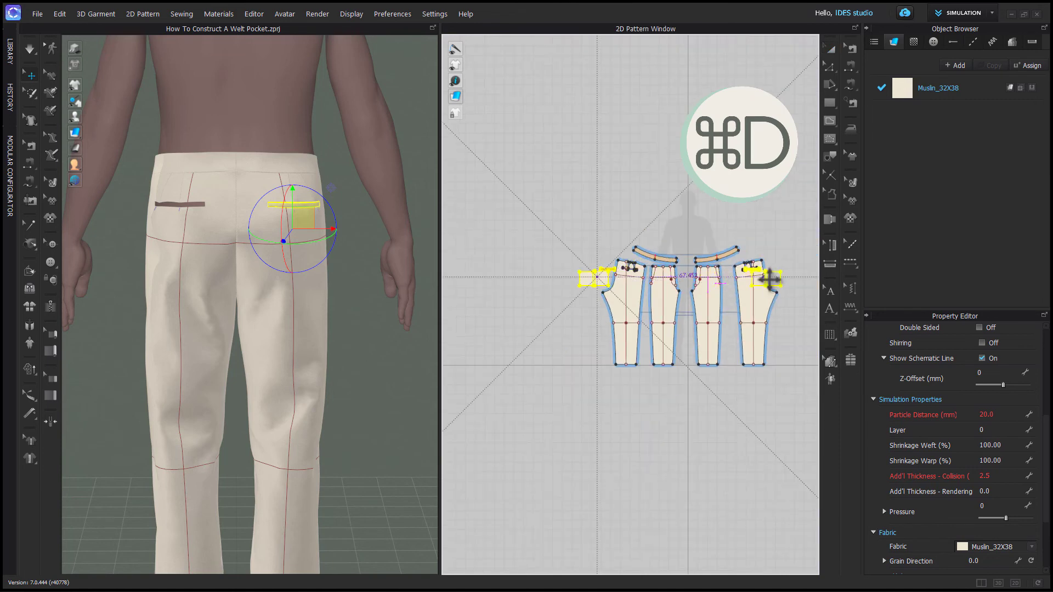
left_click(702, 352)
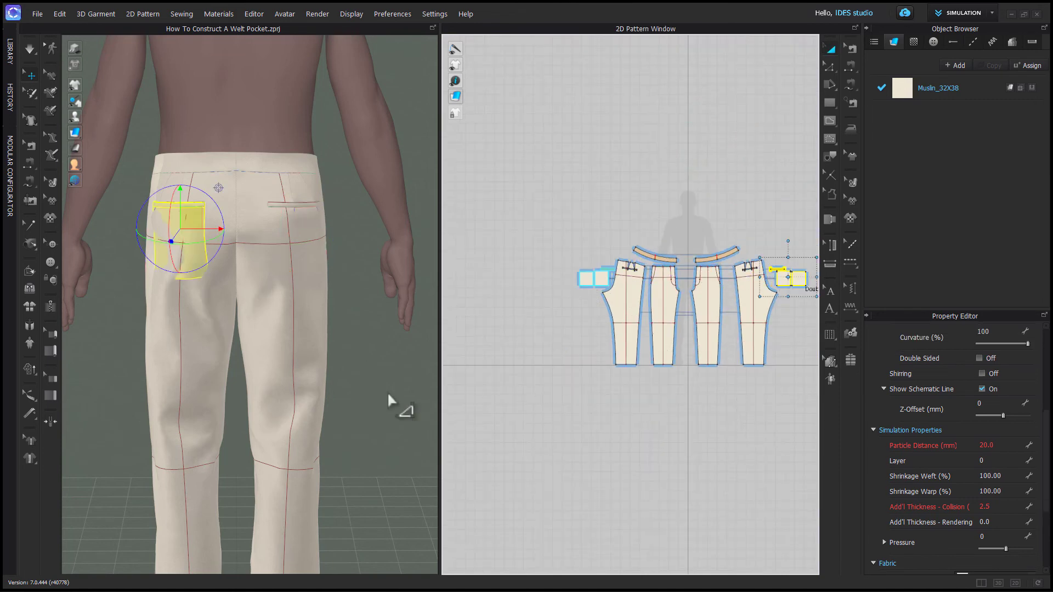
- Simulate the garment with the duplicated pocket pieces at the second welt opening
scroll(180, 278, "up", 3)
right_click_drag(180, 279, 289, 369)
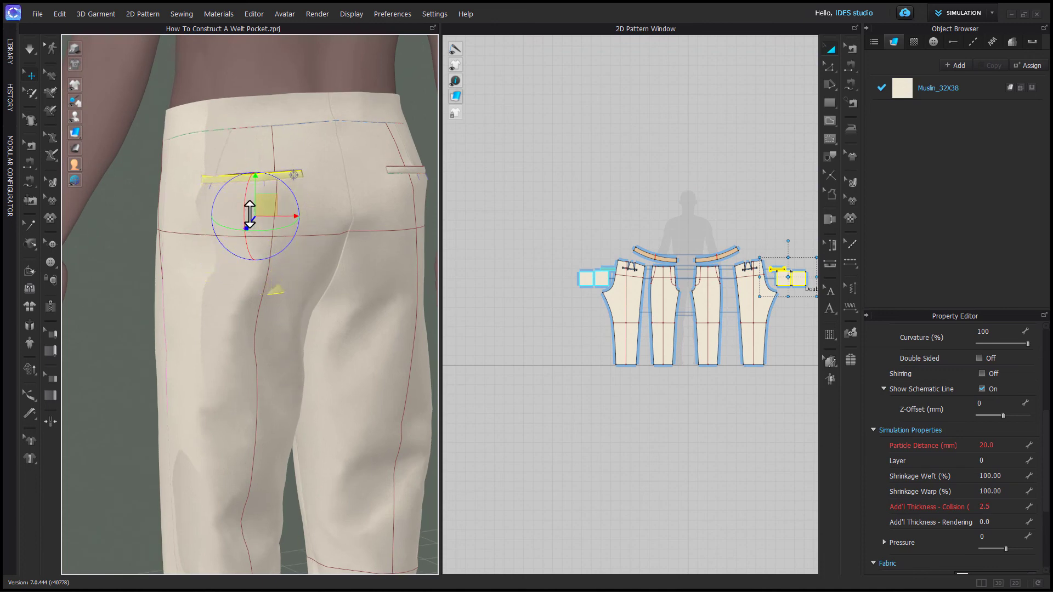
left_click(248, 345)
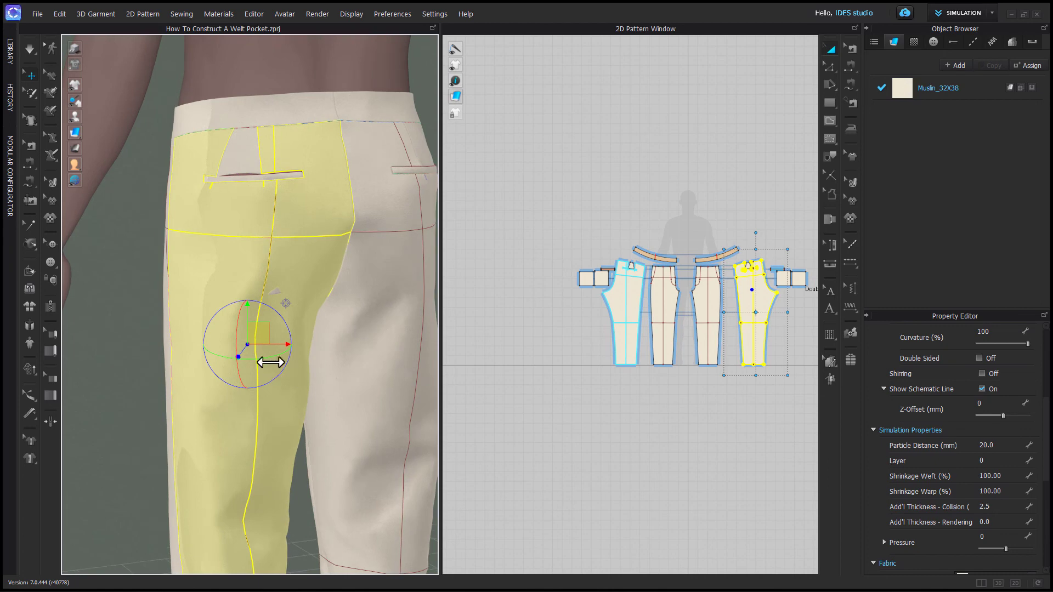
left_click(294, 492)
key("space")
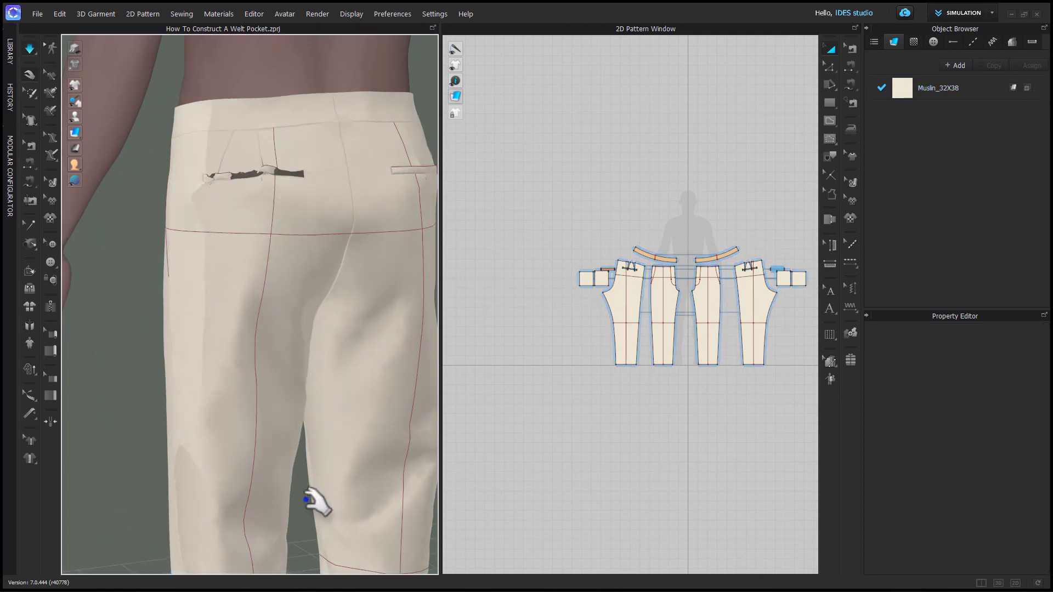
key("space")
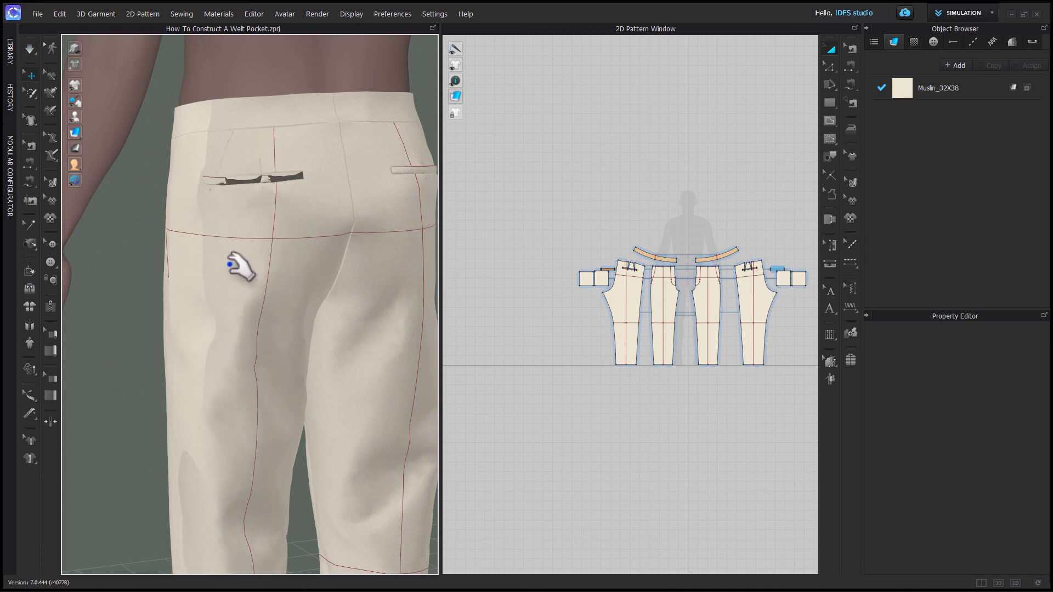
- Select the duplicated welt strip on the avatar and re-simulate to work it out of the opening
scroll(229, 264, "up", 6)
left_click(222, 297)
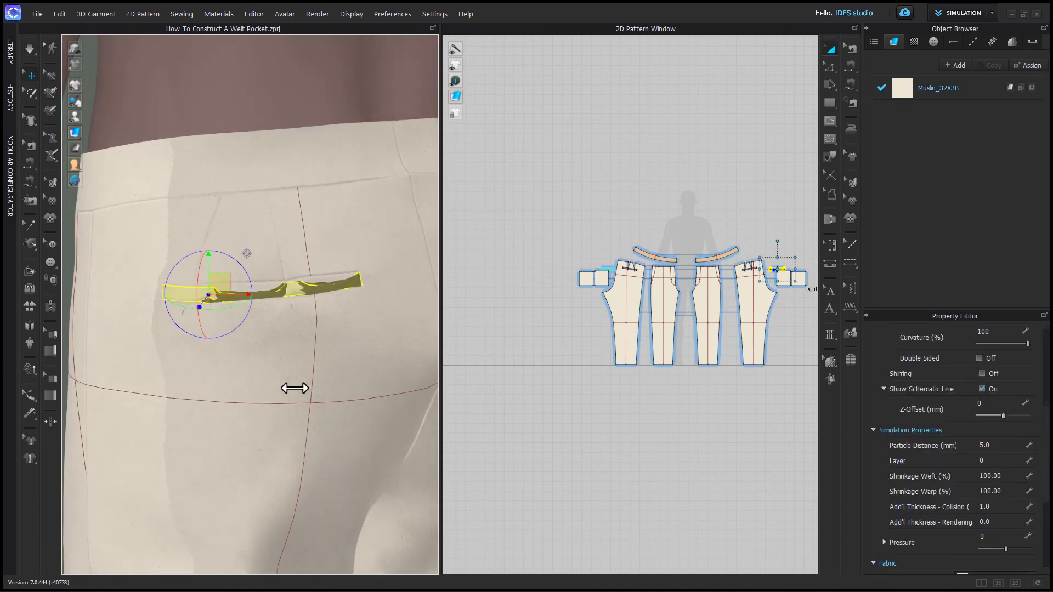
key("space")
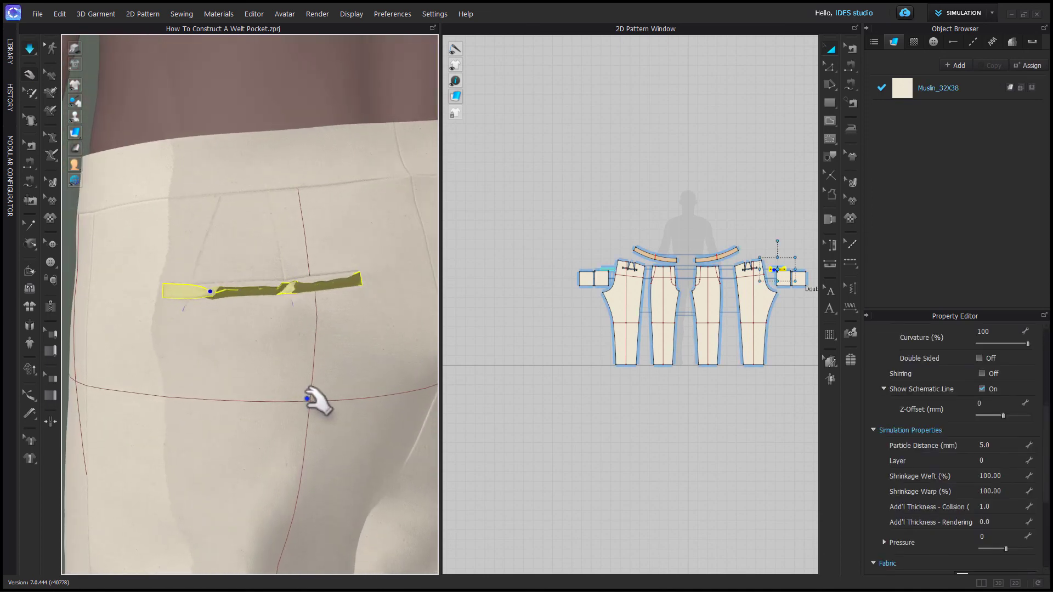
key("space")
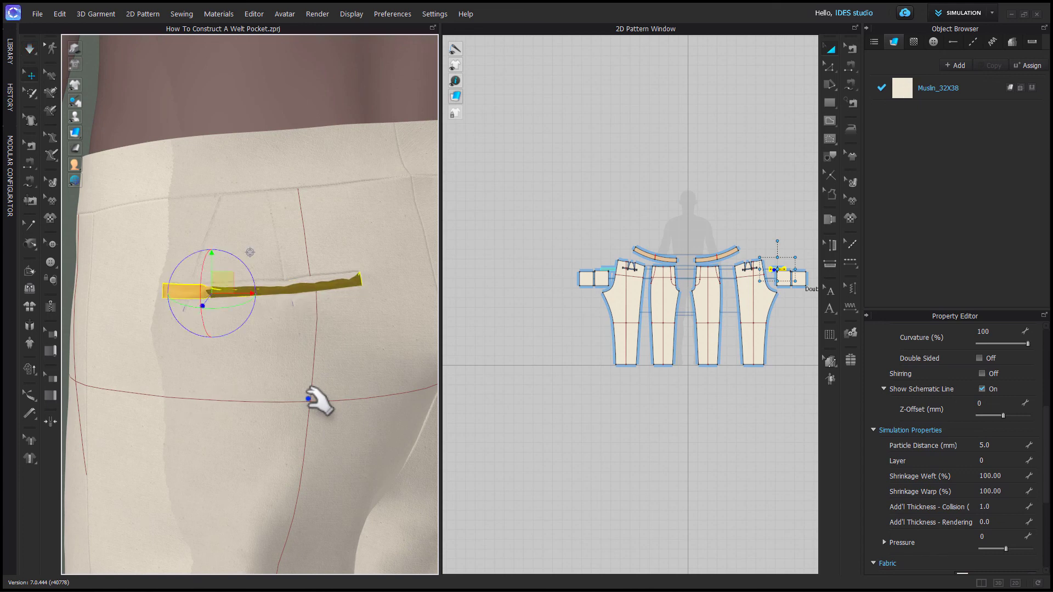
left_click(486, 335)
- Select the mesh along the full lower half of the duplicated welt strip with Select Mesh (Box)
scroll(240, 301, "up", 2)
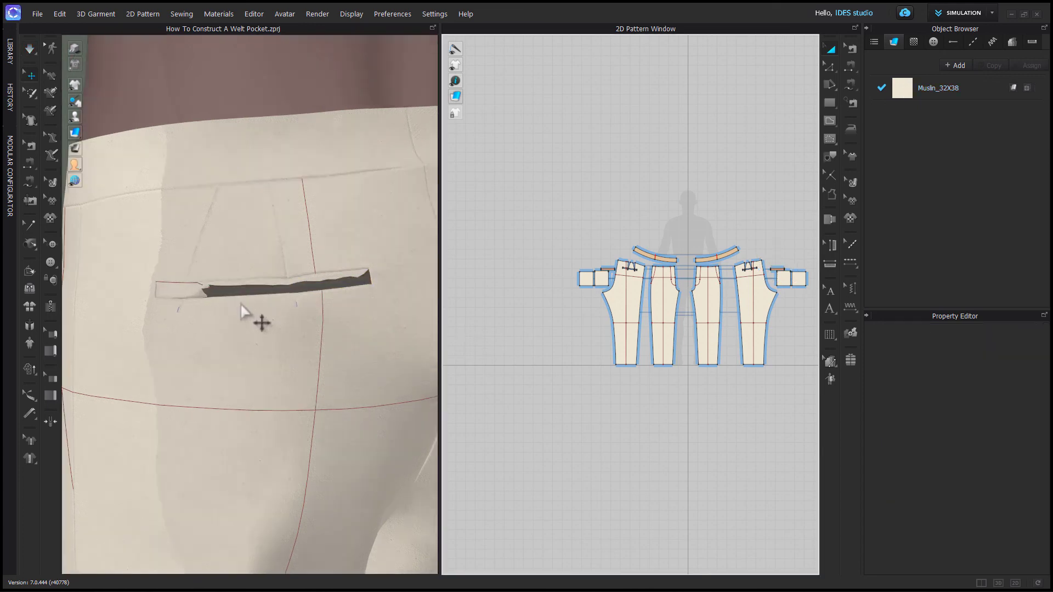
left_click(30, 93)
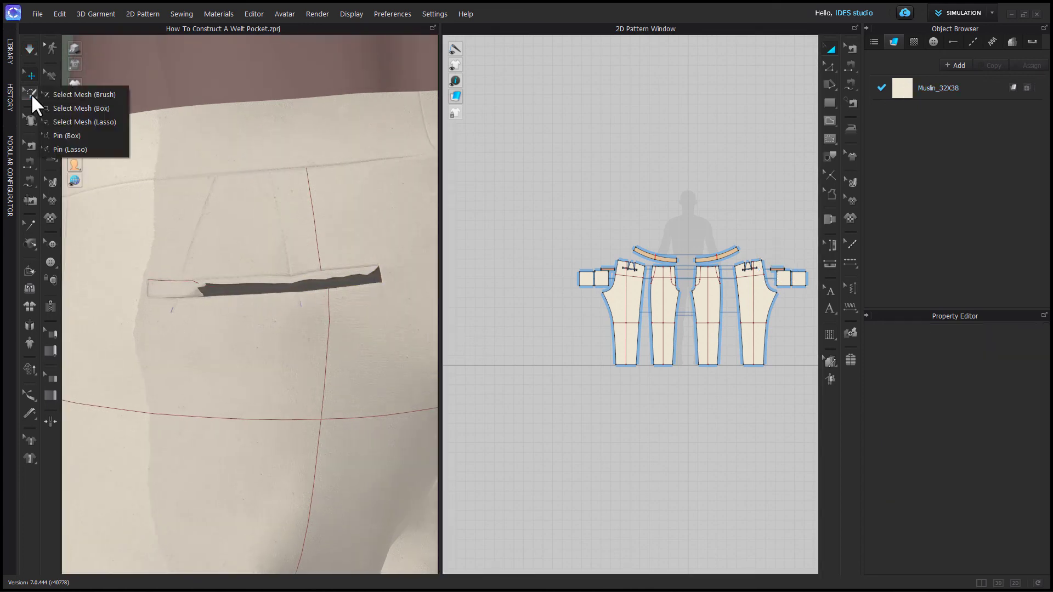
left_click(64, 104)
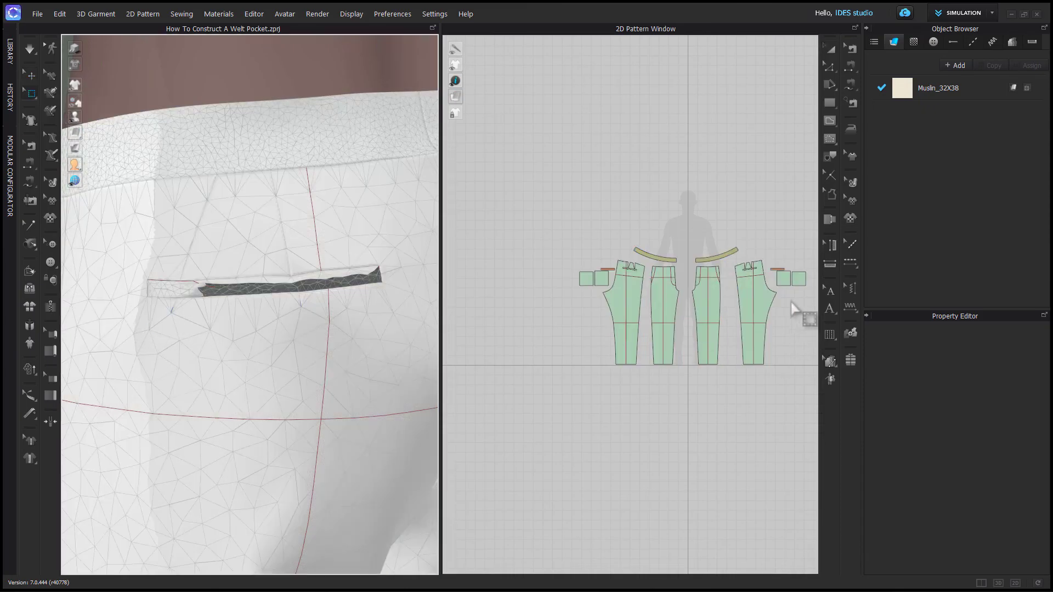
scroll(795, 296, "up", 6)
middle_click_drag(756, 222, 682, 296)
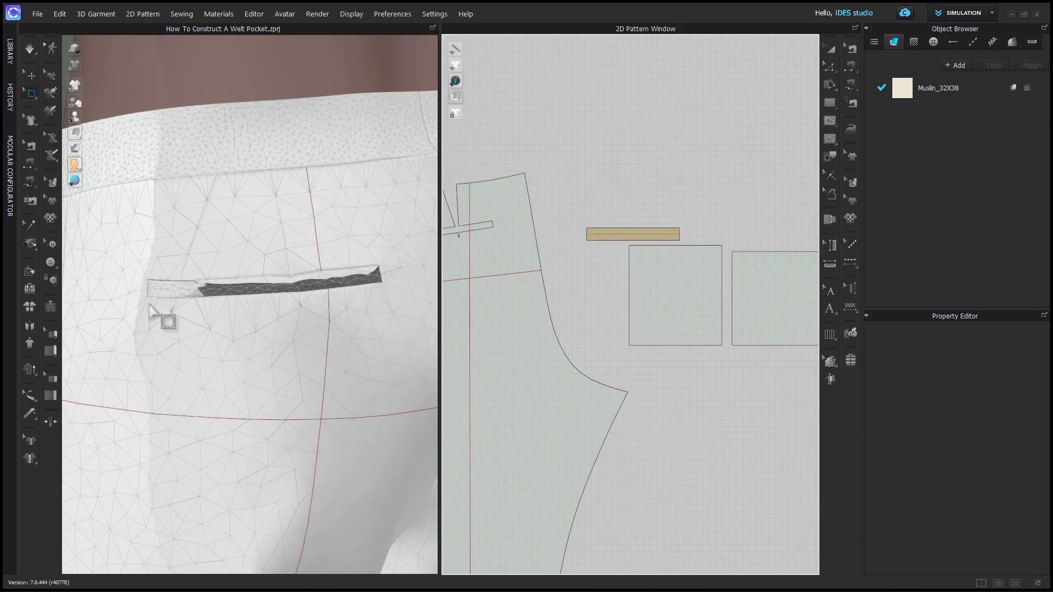
left_click_drag(148, 314, 202, 264)
scroll(604, 272, "up", 3)
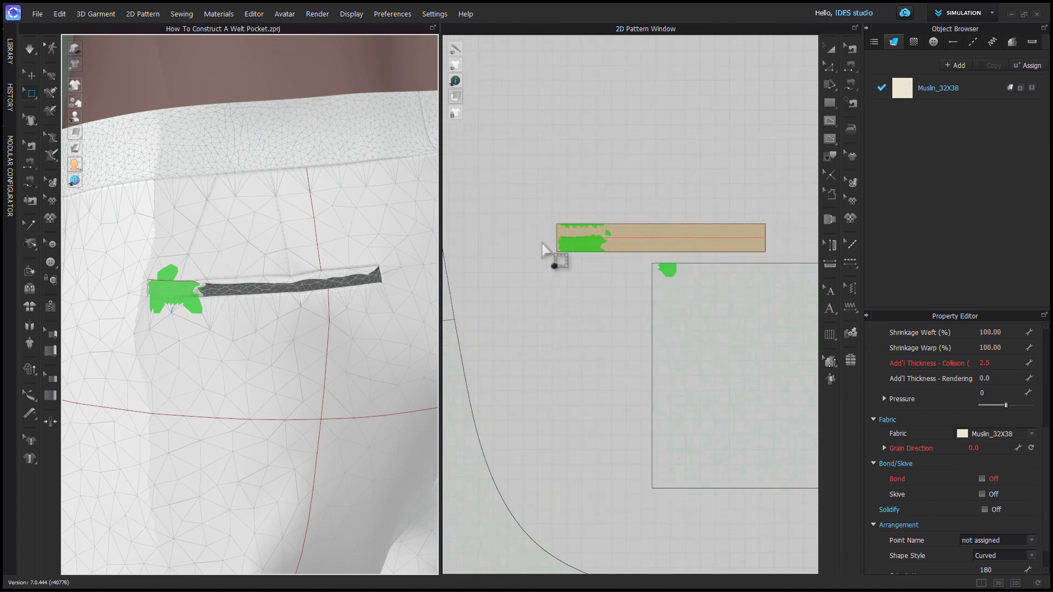
left_click_drag(543, 244, 778, 266)
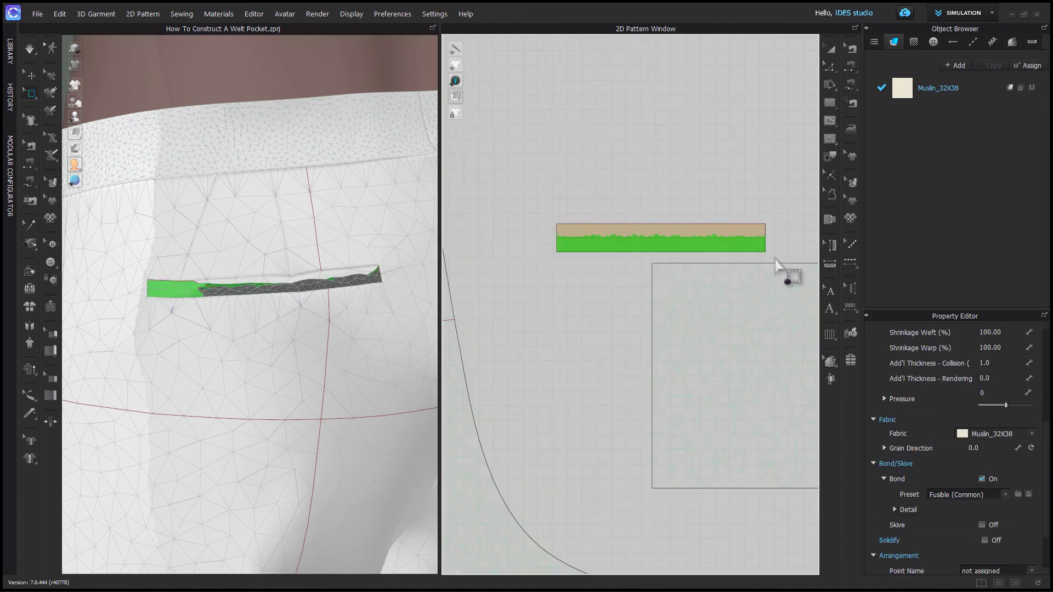
- Pull the selected lower-half welt mesh out of the pocket opening and simulate it
middle_click_drag(298, 369, 244, 359)
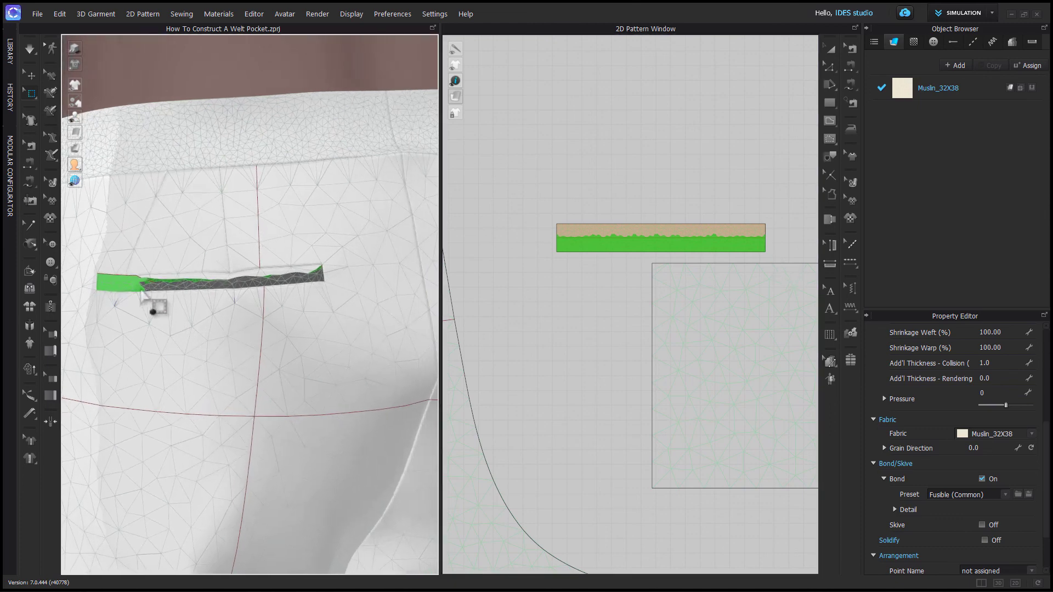
left_click(137, 286)
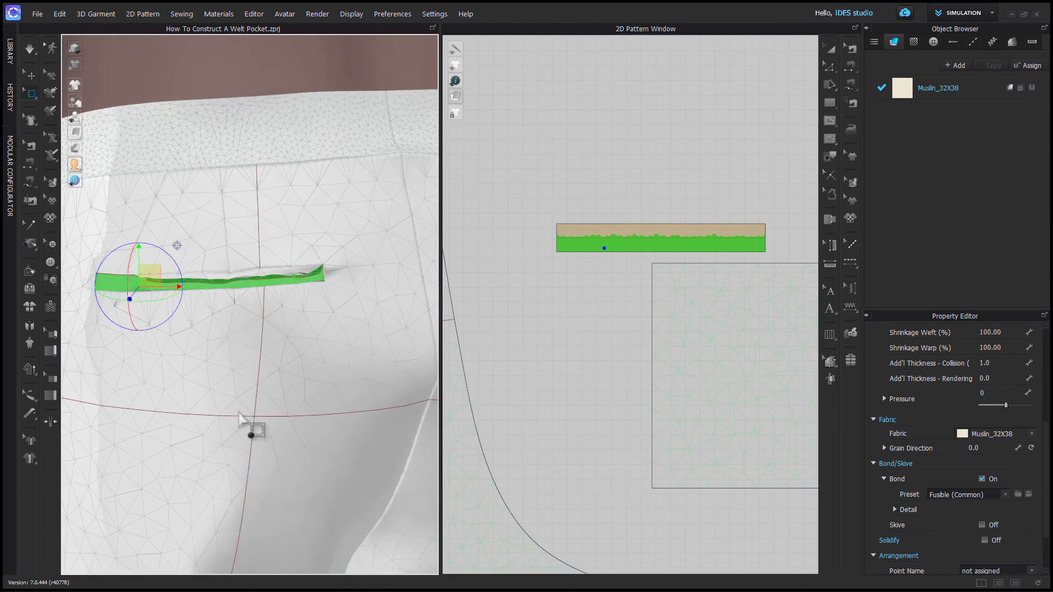
key("space")
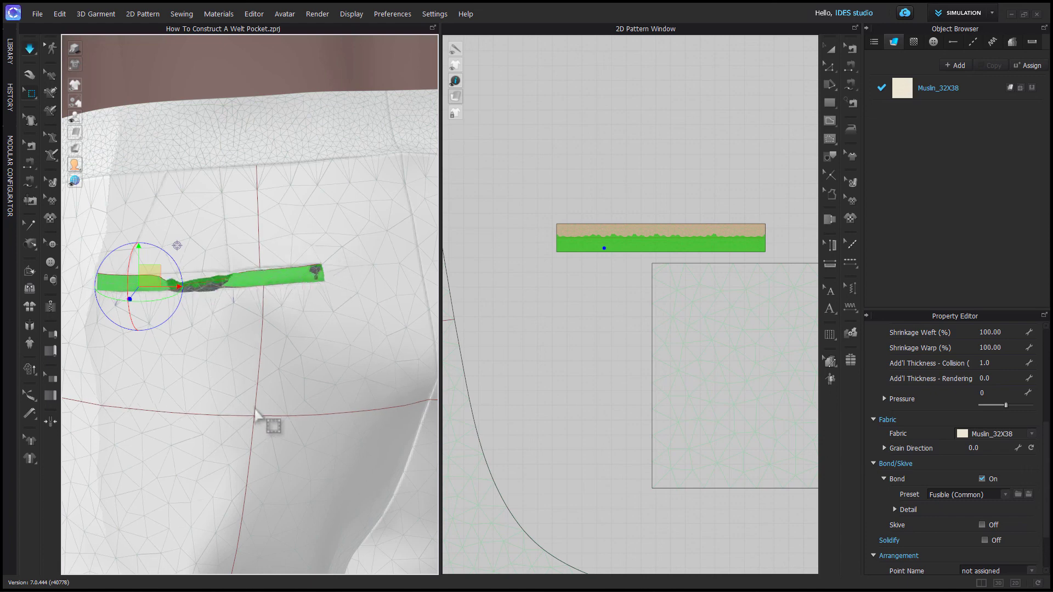
key("space")
- Box-select the mesh in the middle of the welt's lower half, pull it outward and re-simulate the strip
left_click_drag(614, 258, 694, 242)
left_click(217, 292)
left_click_drag(215, 297, 213, 345)
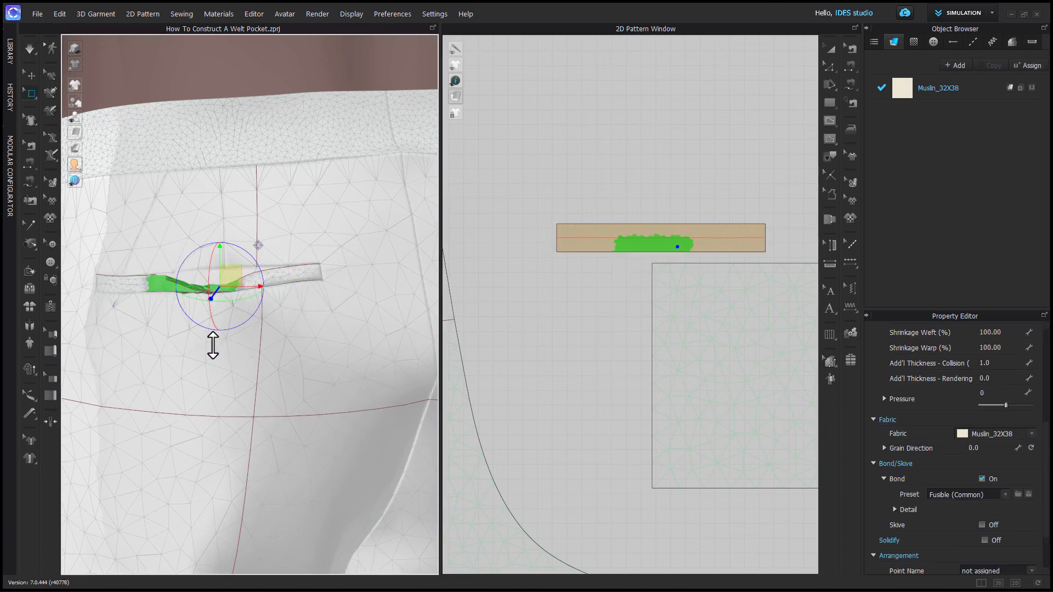
key("a")
left_click(285, 281)
key("space")
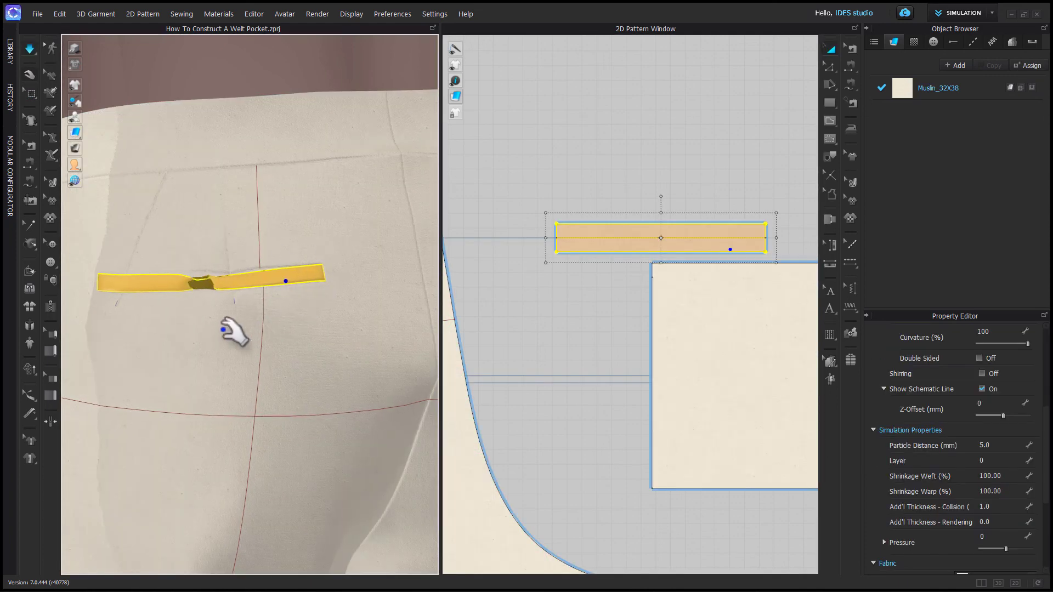
key("space")
- Box-select the small patch of welt mesh still tucked inside the opening and bring it outward so the strip lies flat
left_click(32, 94)
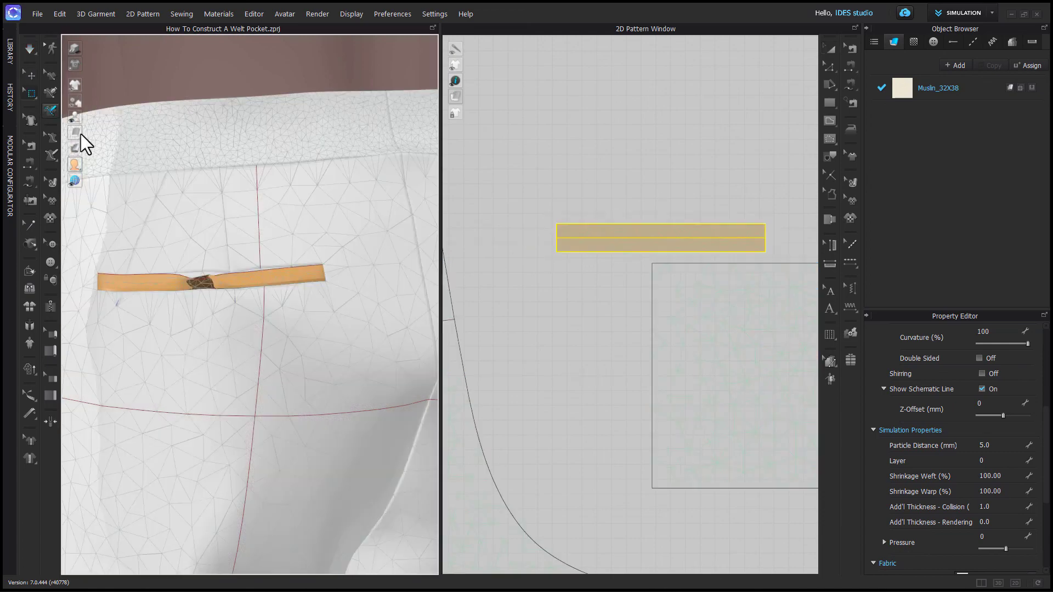
left_click_drag(169, 332, 229, 260)
scroll(667, 250, "up", 3)
left_click_drag(622, 274, 691, 237)
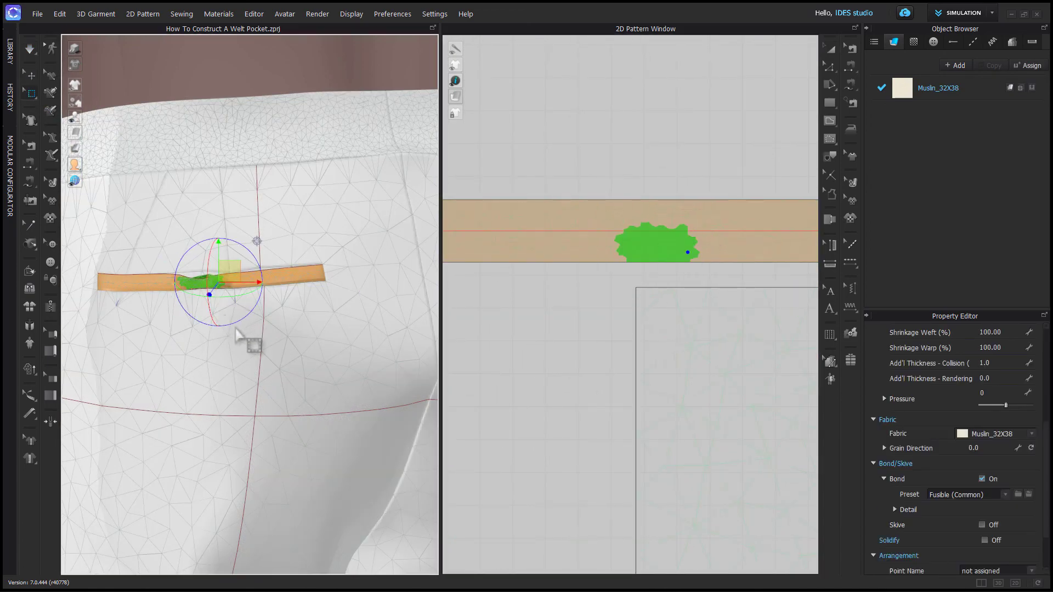
key("q")
left_click(262, 278)
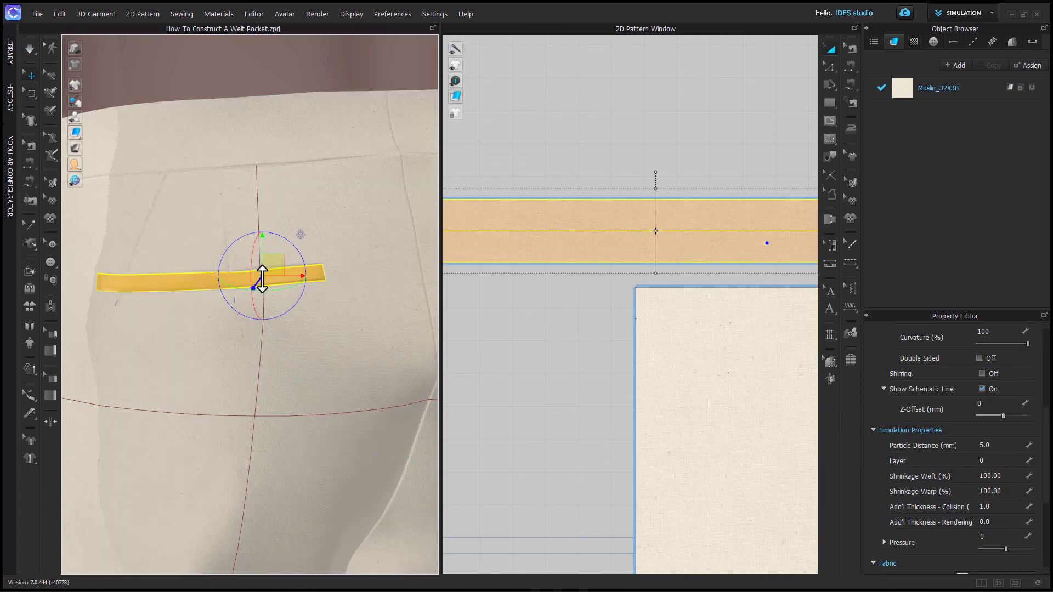